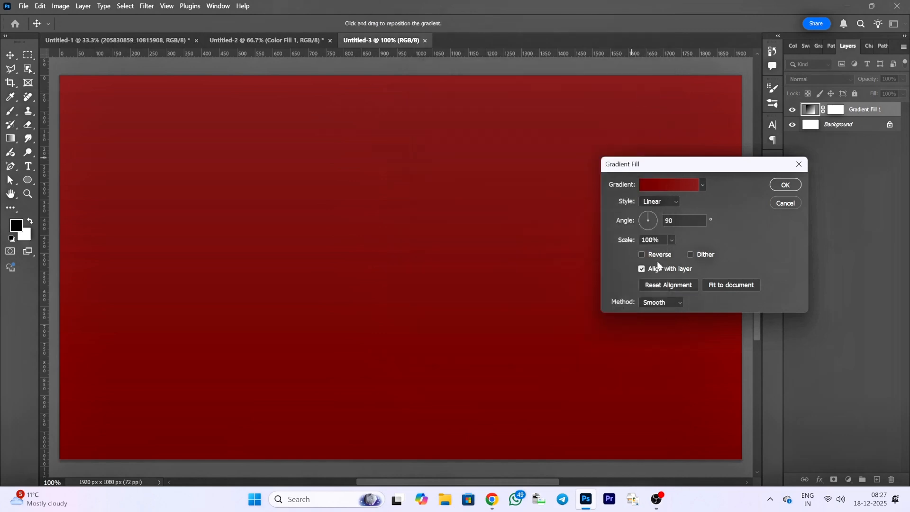
- Set the gradient fill's style to Radial and open its gradient for editing
click(660, 202)
click(657, 211)
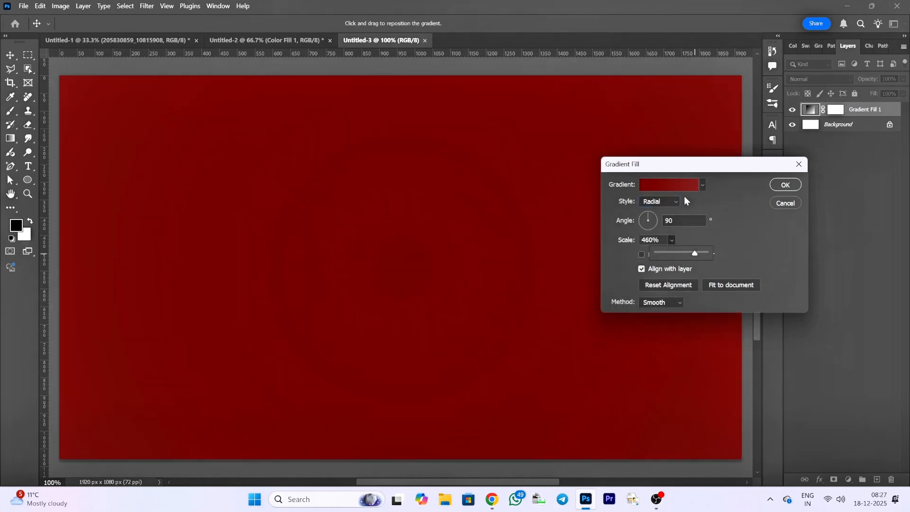
click(674, 186)
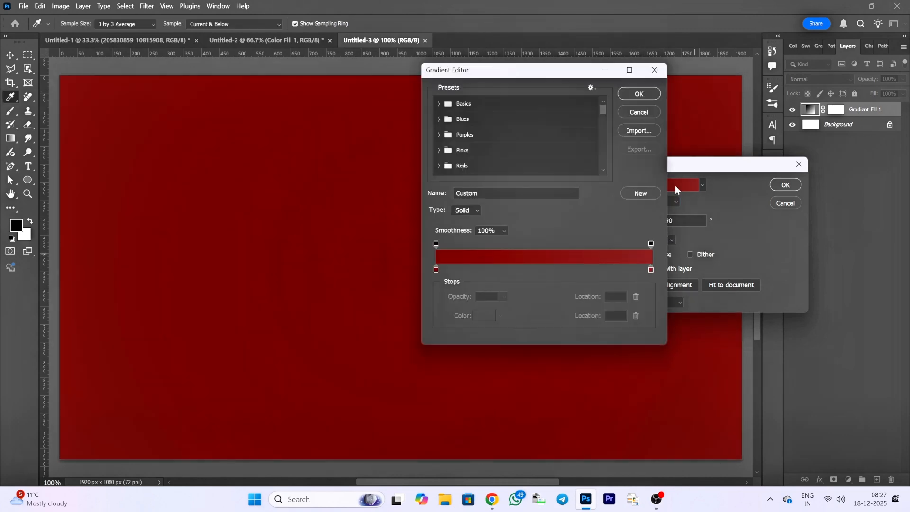
click(654, 269)
click(485, 315)
click(695, 194)
click(696, 171)
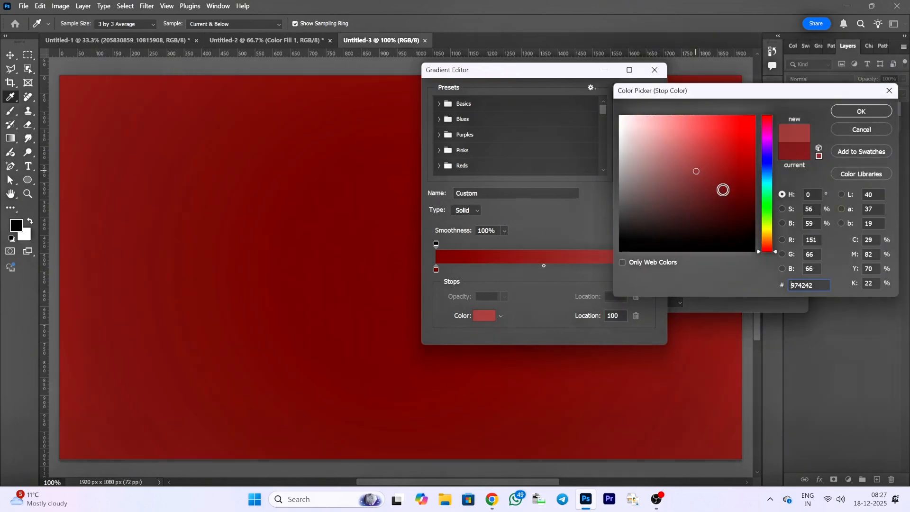
click(861, 129)
- Set the gradient's starting colour stop at location 0 to a dark red, #8d2121
click(436, 270)
click(485, 314)
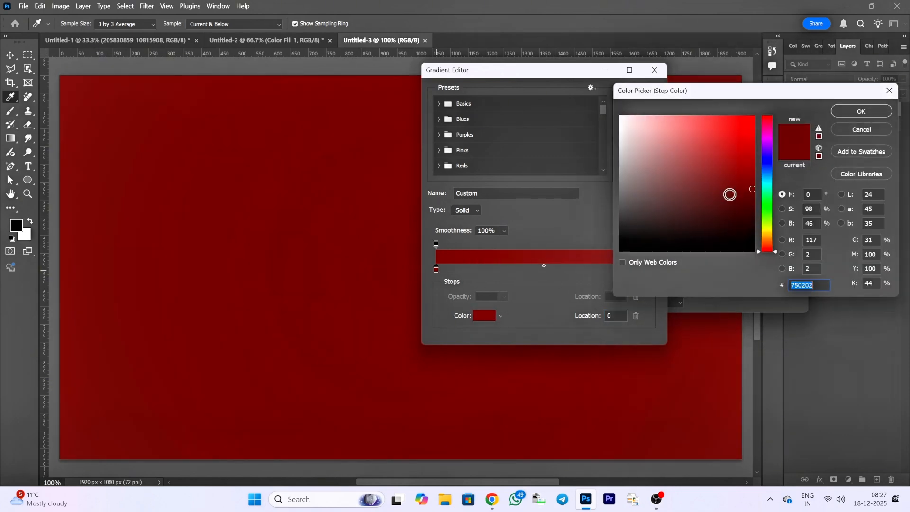
click(736, 190)
click(728, 172)
click(741, 173)
click(725, 173)
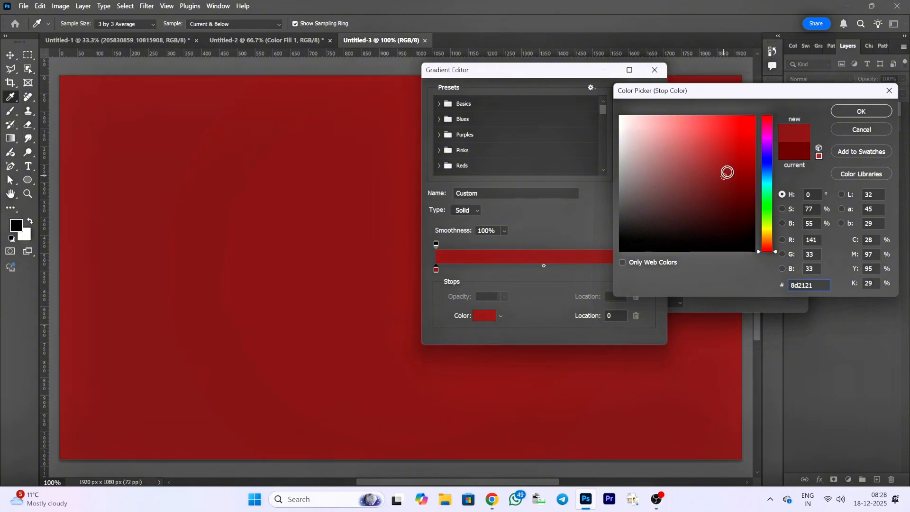
click(861, 111)
- Set the gradient's end stop to dark red #7d1c1c, accept the gradient, and set its scale to 86%
click(651, 270)
click(484, 316)
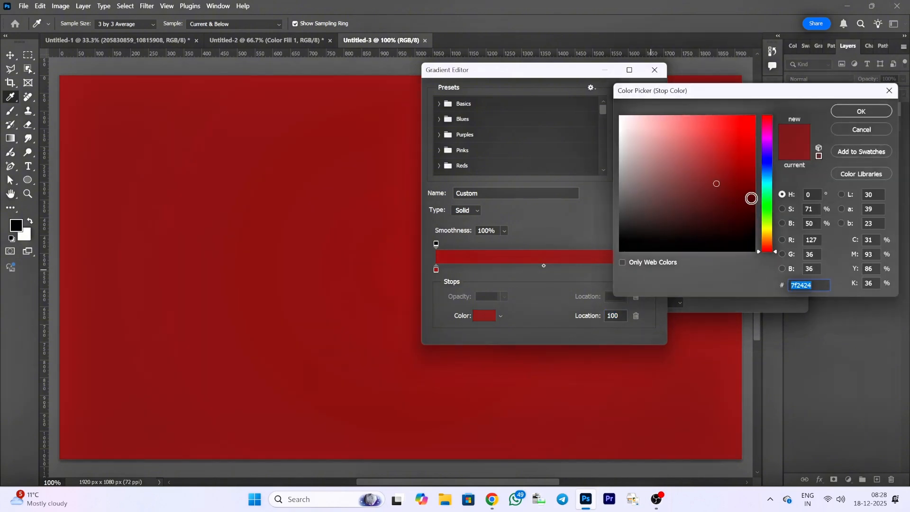
click(725, 183)
click(861, 111)
click(639, 93)
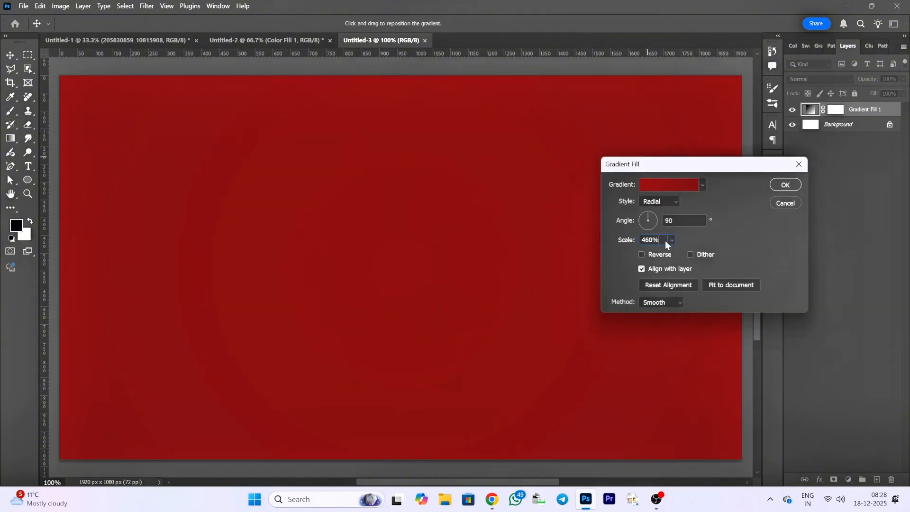
mouse_move(669, 241)
mouse_down()
mouse_move(644, 268)
mouse_move(665, 270)
mouse_move(667, 258)
mouse_up()
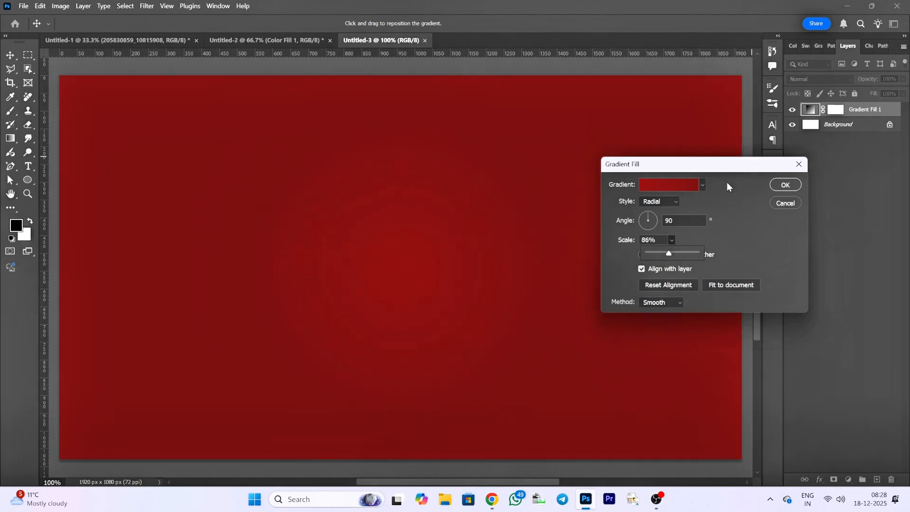
- Reopen the gradient and change its end colour stop to a slightly lighter, less saturated red
click(668, 184)
click(650, 270)
click(484, 315)
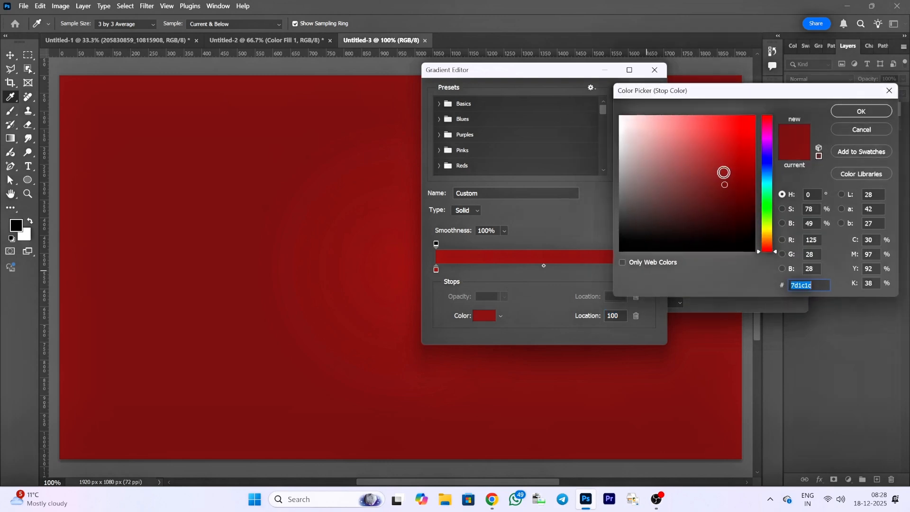
click(717, 177)
click(863, 113)
click(639, 93)
- Fine-tune the radial gradient's scale and apply the gradient fill
click(671, 240)
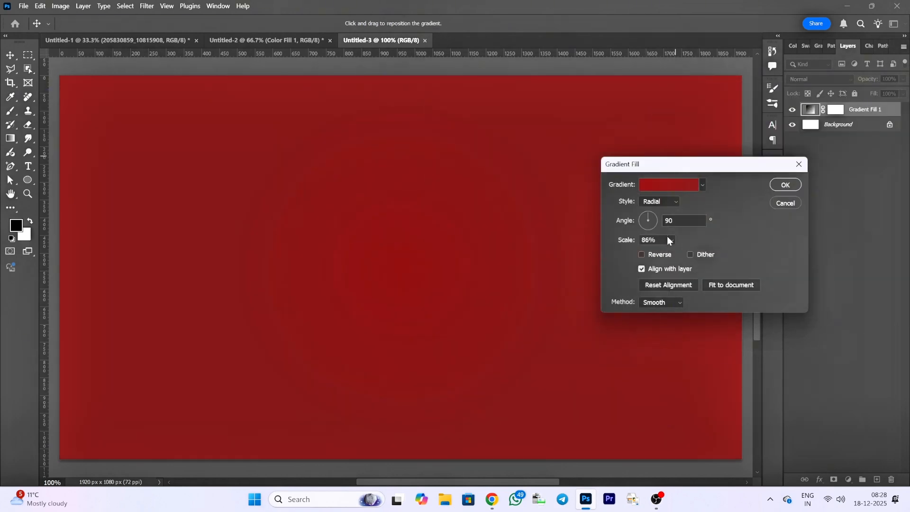
drag(685, 253, 677, 253)
click(785, 185)
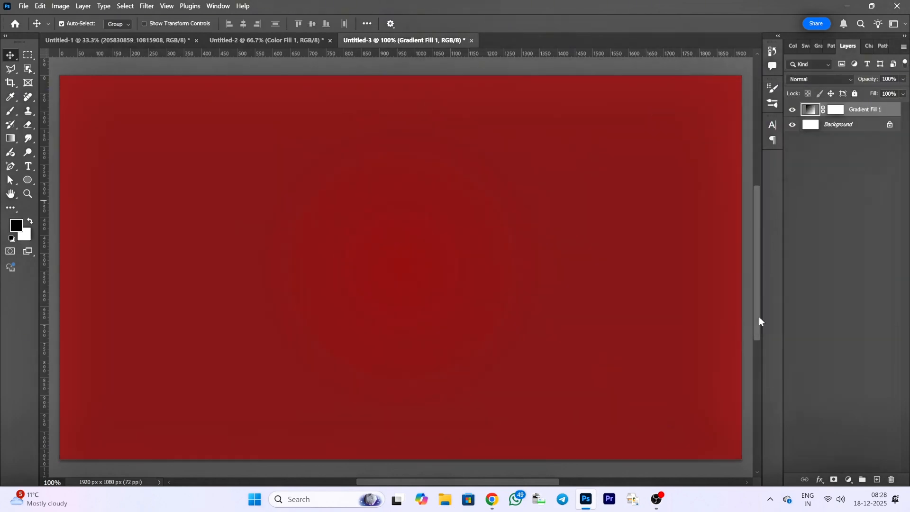
- Add a new layer and enter the text "CAR DESIGN" in the upper middle of the canvas
click(877, 479)
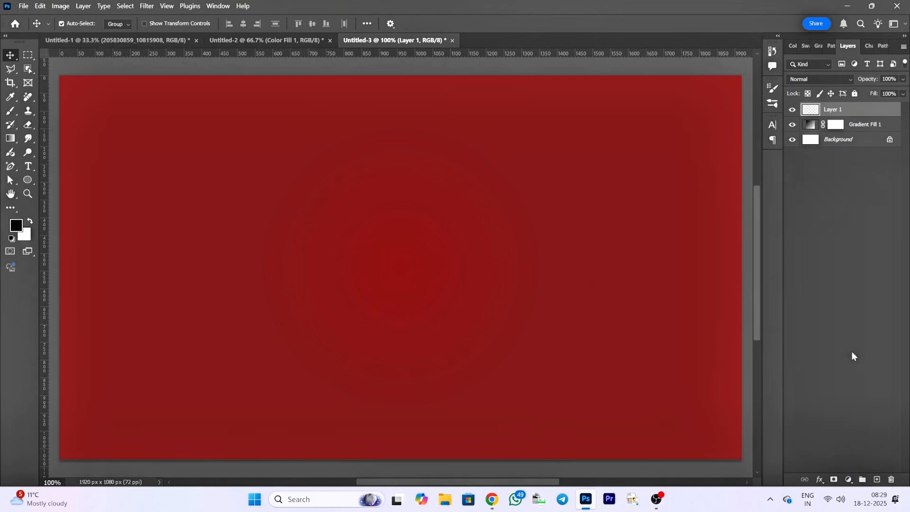
click(28, 166)
click(284, 192)
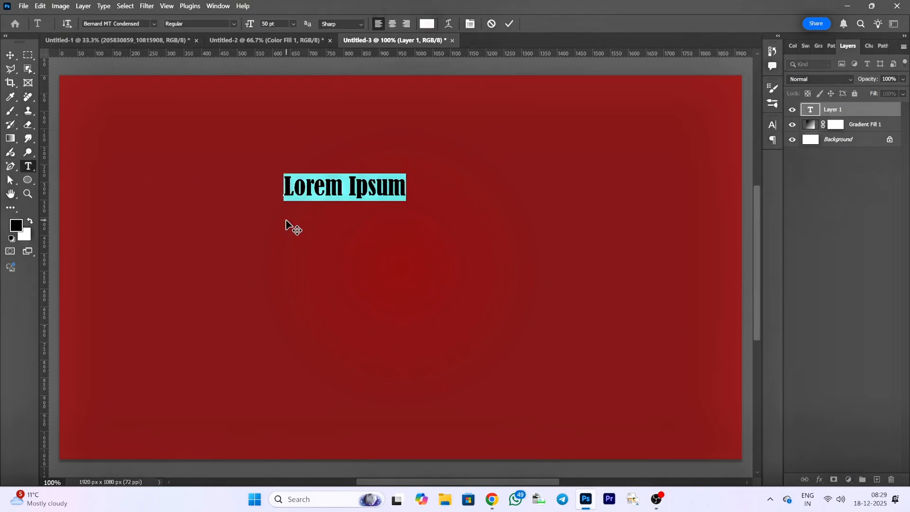
text(CAR DESI)
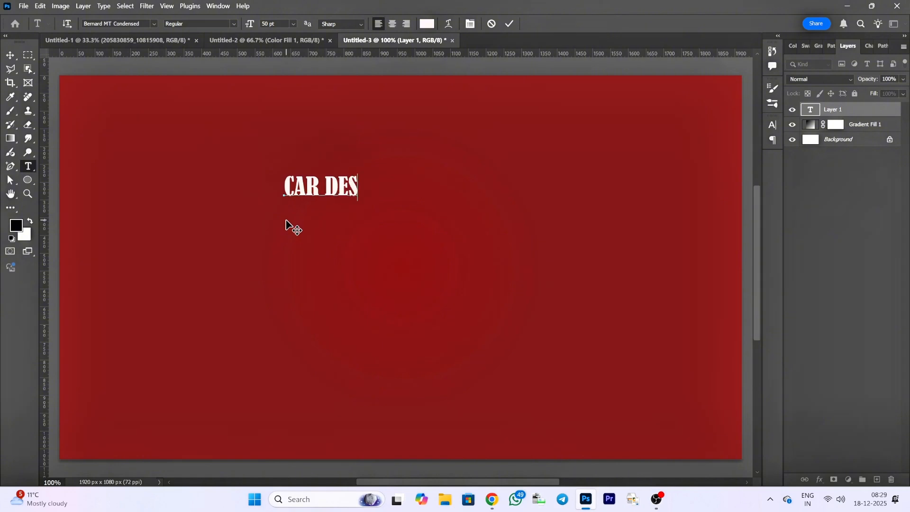
text(GN)
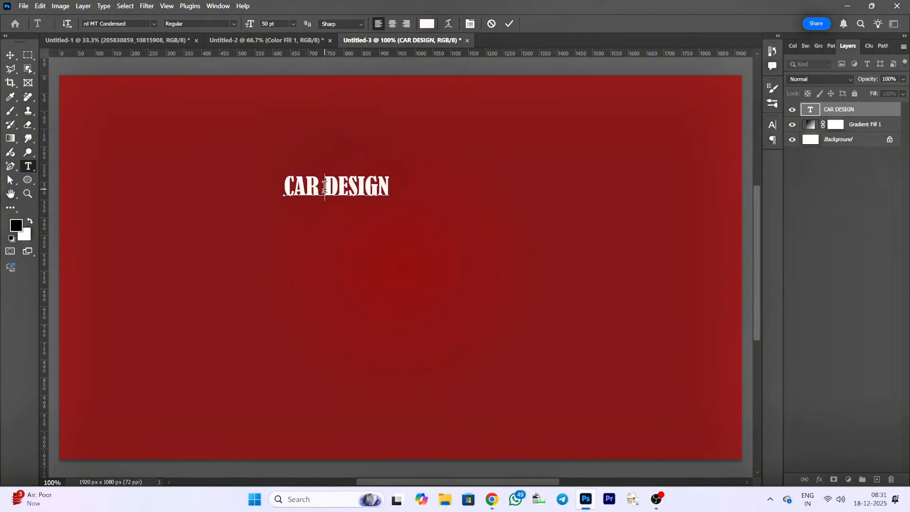
- Replace the word CAR with "POSTER", put DESIGN on a second line, and commit the text
key(BackSpace)
key(BackSpace)
key(BackSpace)
key(BackSpace)
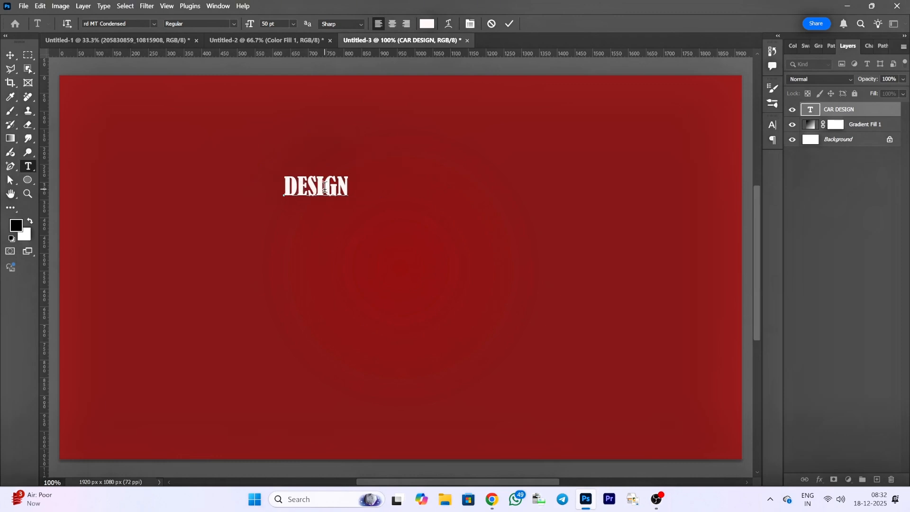
text(POSTER)
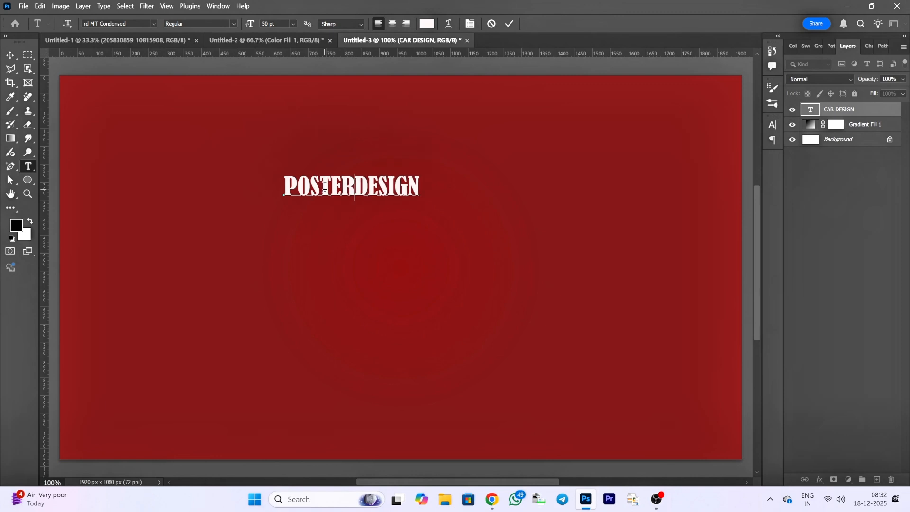
key(Return)
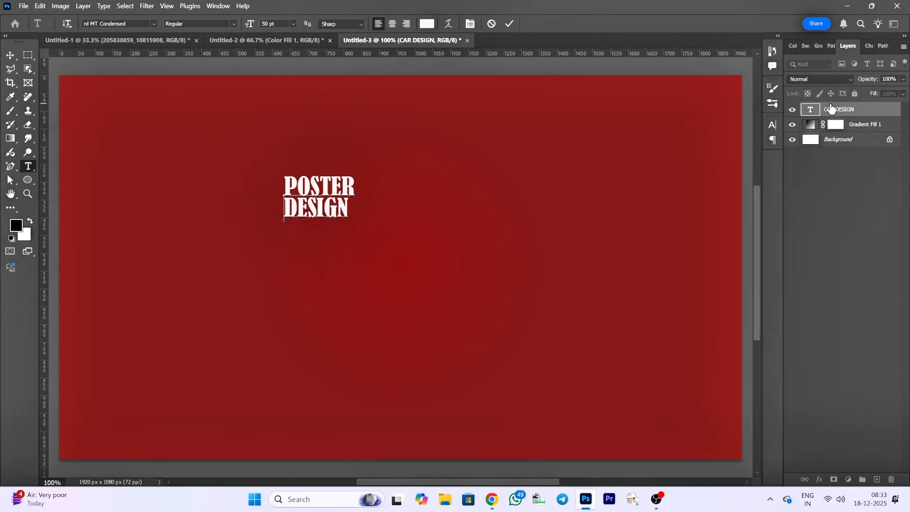
click(10, 55)
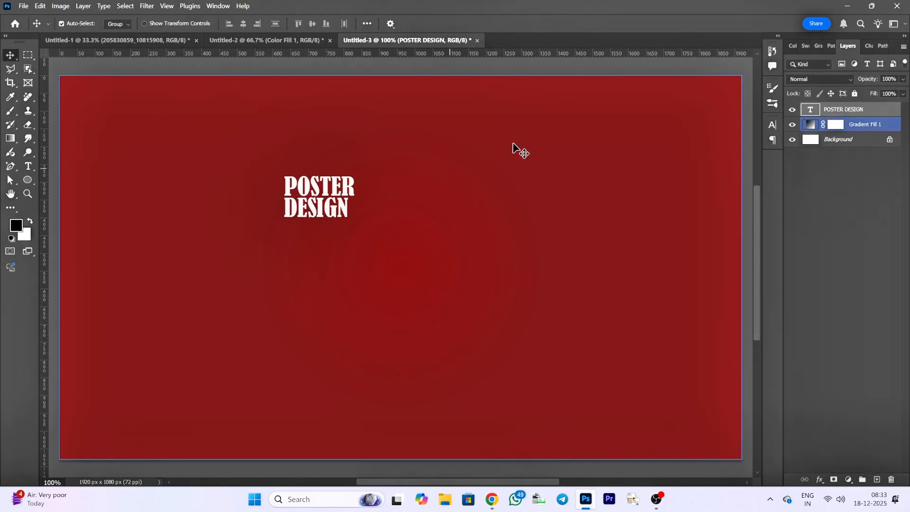
- Select all of the POSTER DESIGN text, show its detailed character settings, and leave text editing
double_click(817, 113)
click(413, 97)
double_click(810, 112)
click(470, 24)
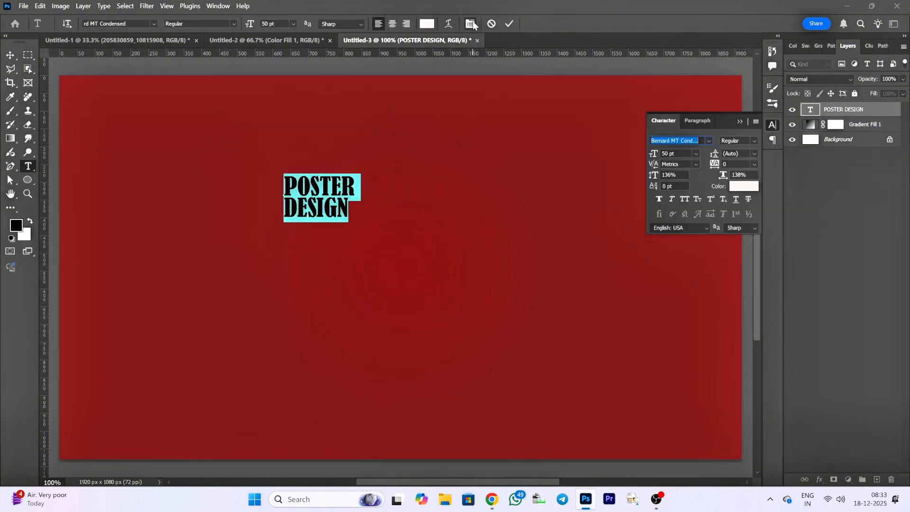
click(753, 153)
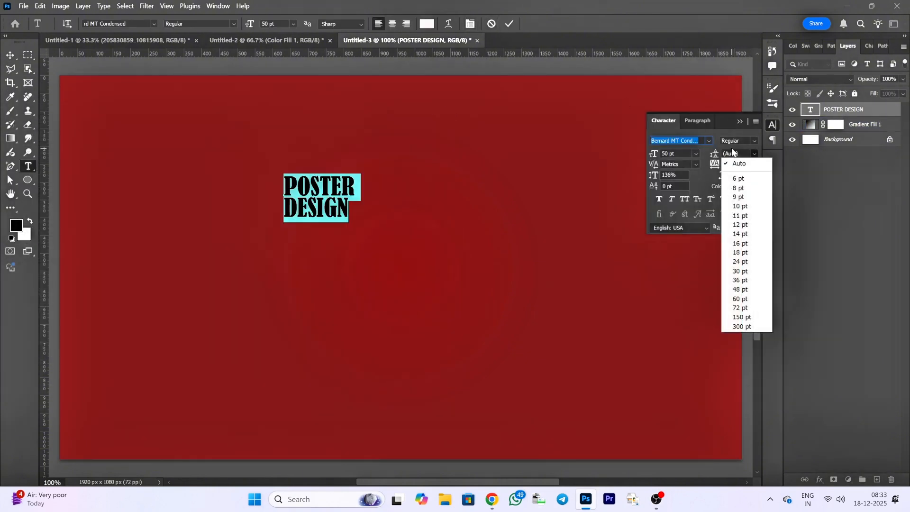
click(732, 148)
click(849, 111)
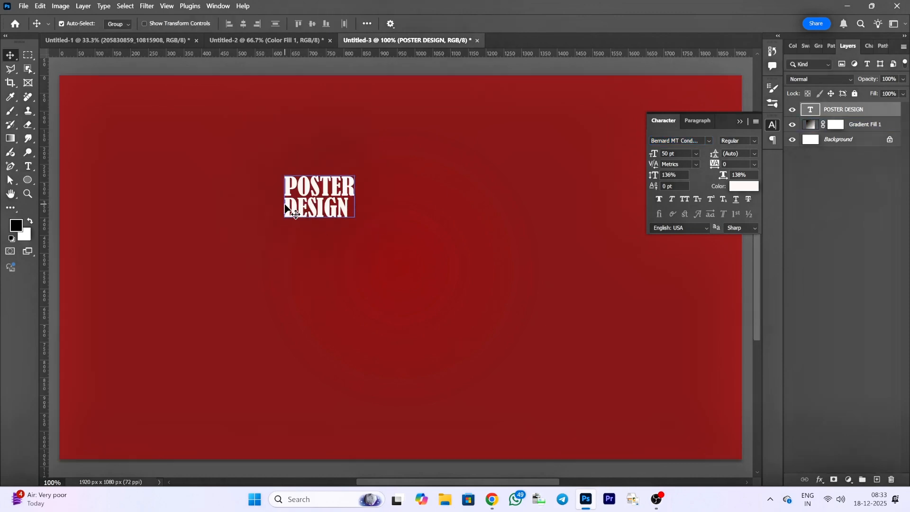
- Select the word DESIGN and set its leading to 76 pt
click(28, 166)
drag(284, 207, 354, 211)
click(754, 153)
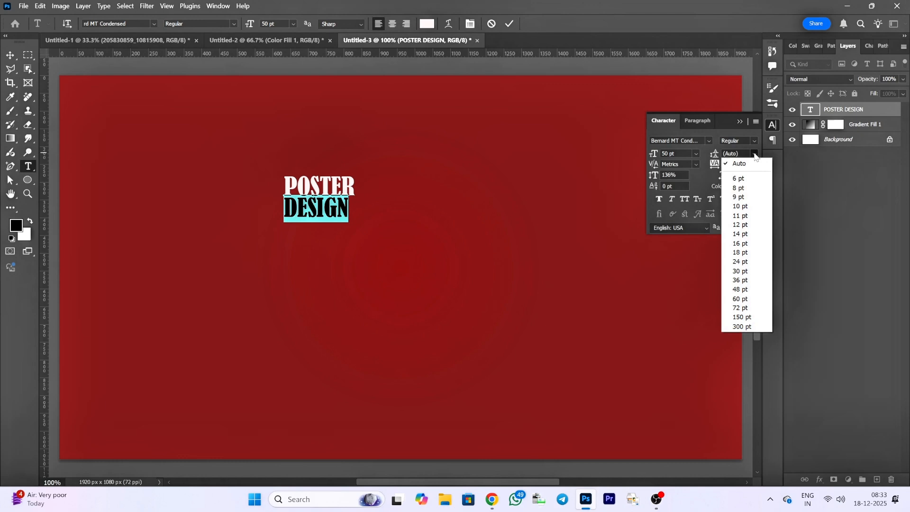
click(744, 188)
scroll(744, 152, up, 1)
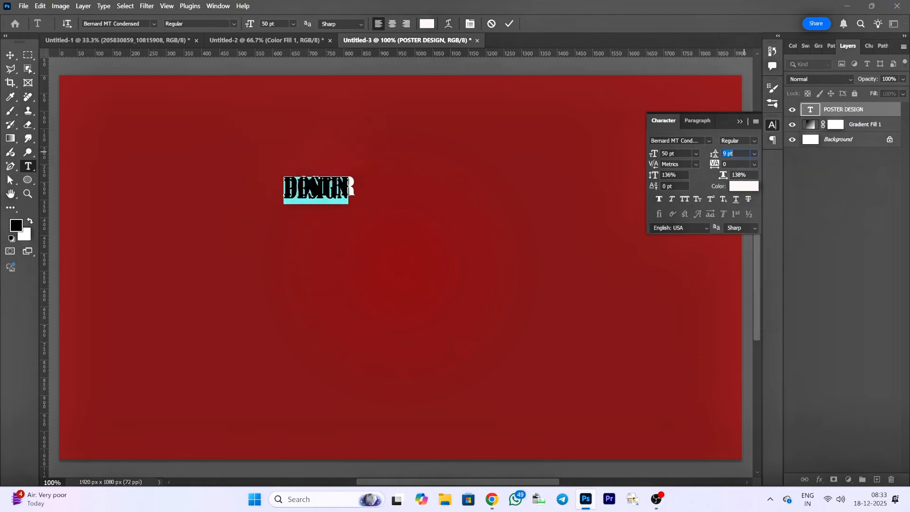
scroll(743, 153, down, 9)
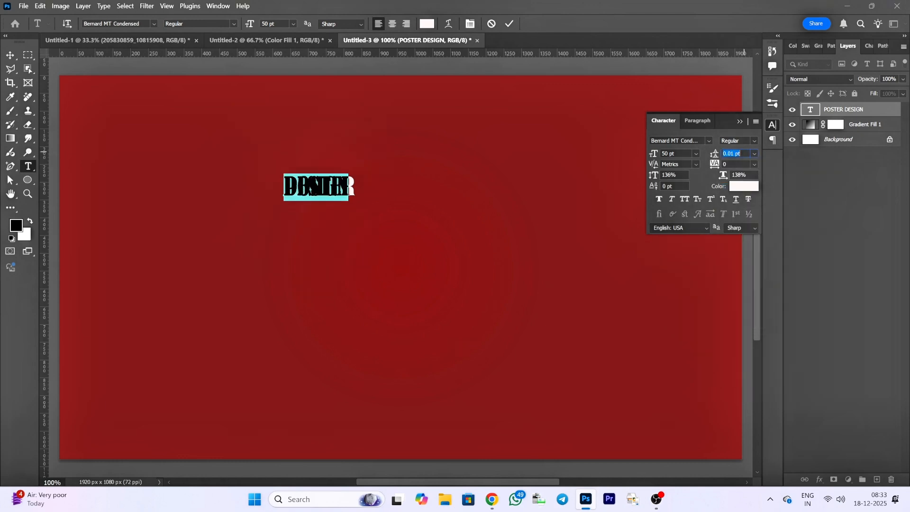
scroll(743, 152, up, 20)
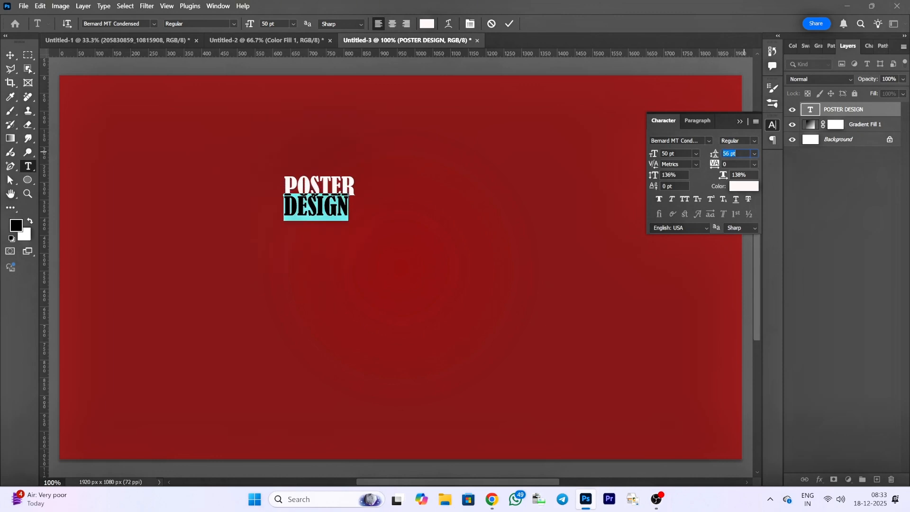
scroll(737, 153, up, 20)
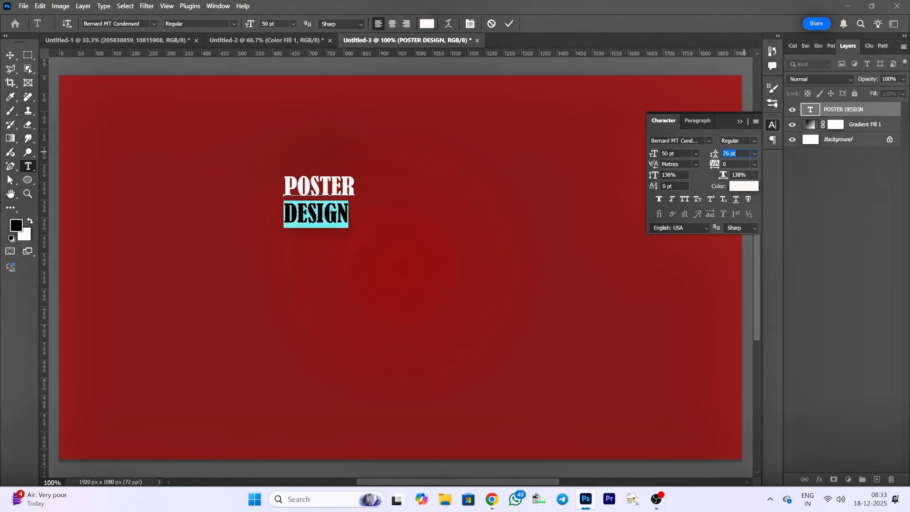
- Set the tracking of the word DESIGN to 40 and commit the text edit
click(754, 164)
click(738, 161)
scroll(738, 161, up, 6)
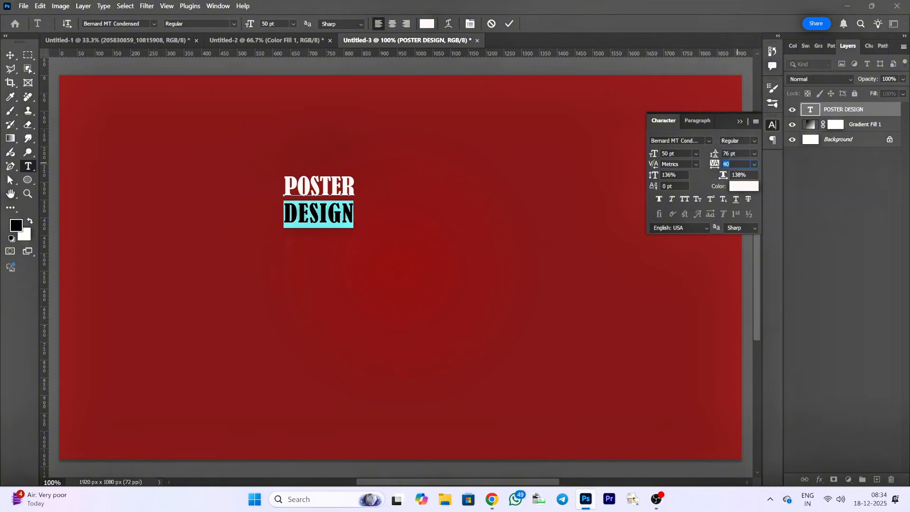
click(508, 25)
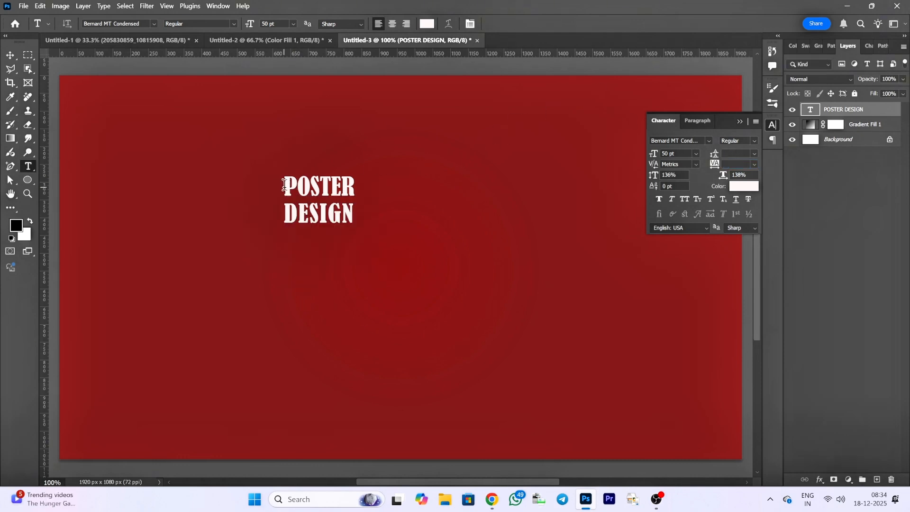
- Select both lines of the POSTER DESIGN text and set the horizontal scale to 100%
drag(283, 183, 361, 217)
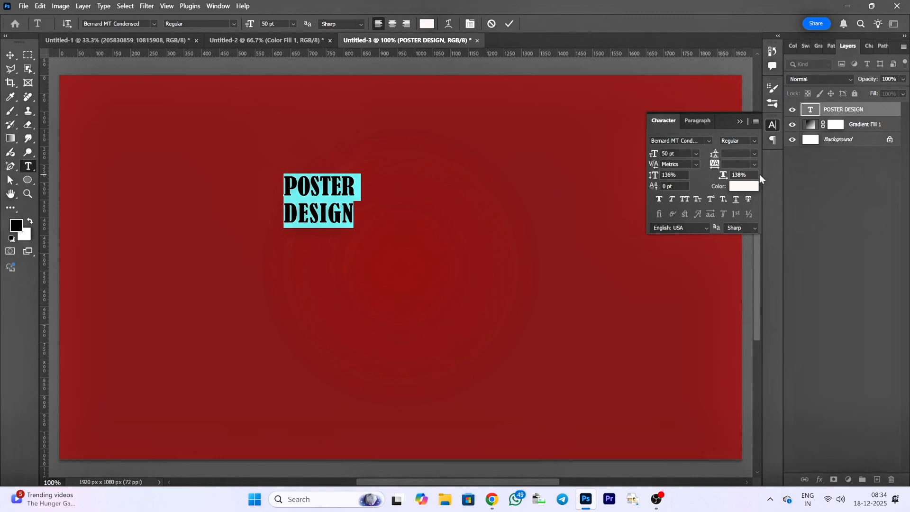
scroll(747, 175, down, 20)
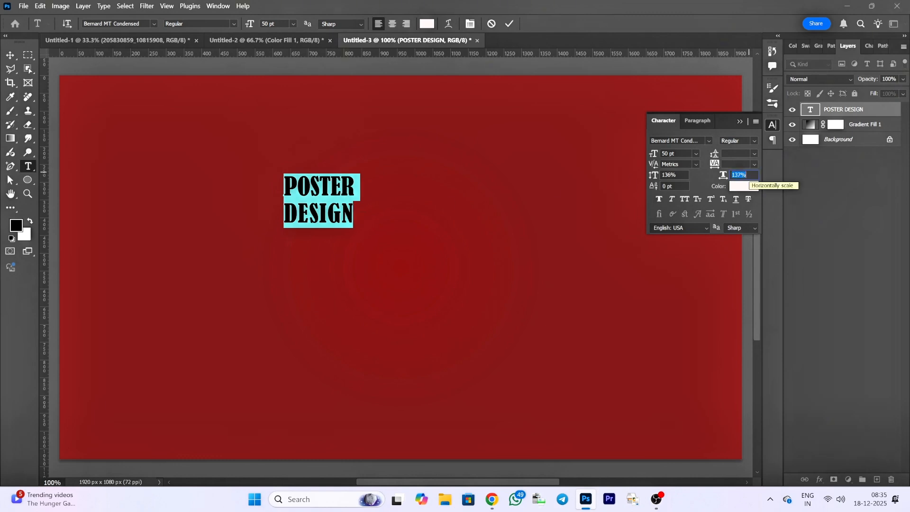
scroll(747, 176, down, 14)
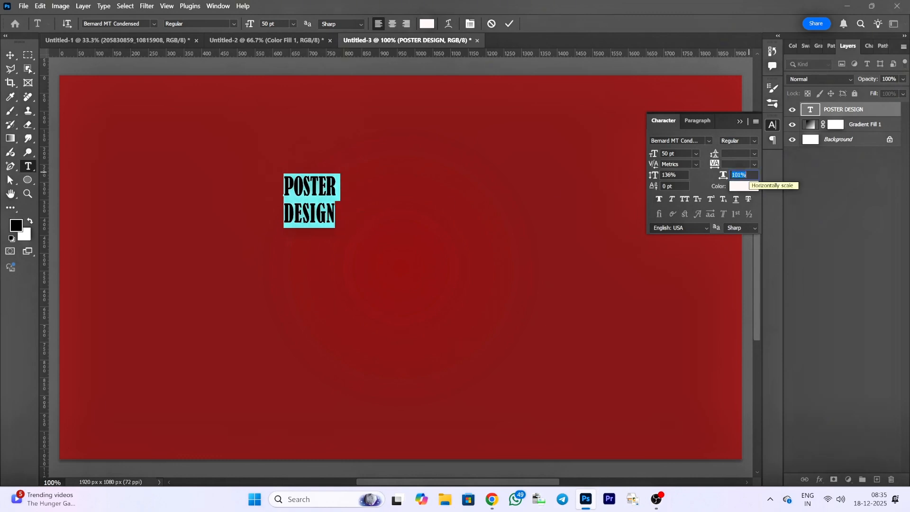
- Set the leading of both POSTER DESIGN lines to 58 pt
click(753, 164)
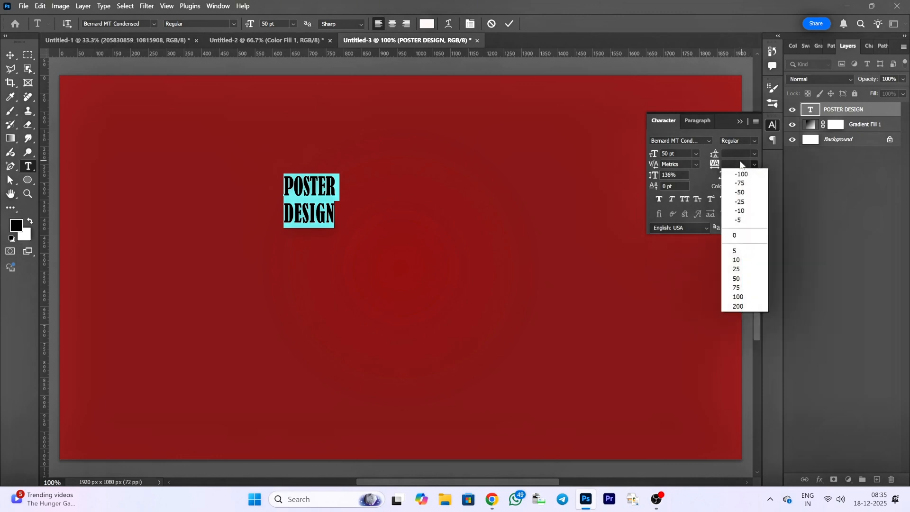
click(754, 164)
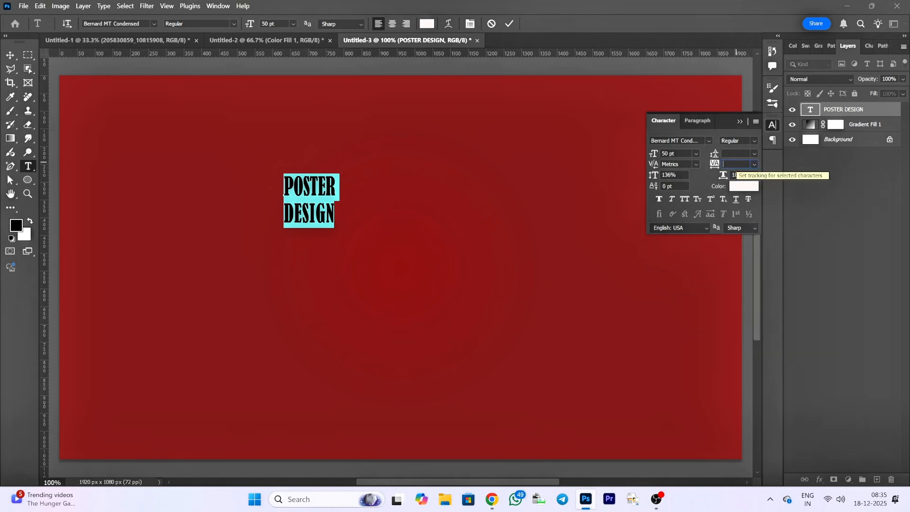
click(739, 153)
scroll(739, 153, down, 5)
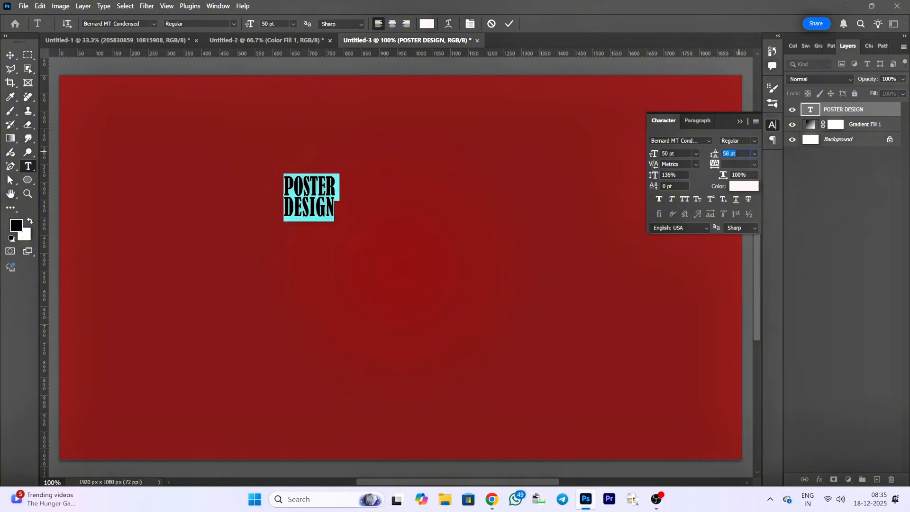
- Set the leading of both POSTER DESIGN lines to 61 pt and the font size of the word DESIGN to 72 pt
scroll(737, 153, up, 3)
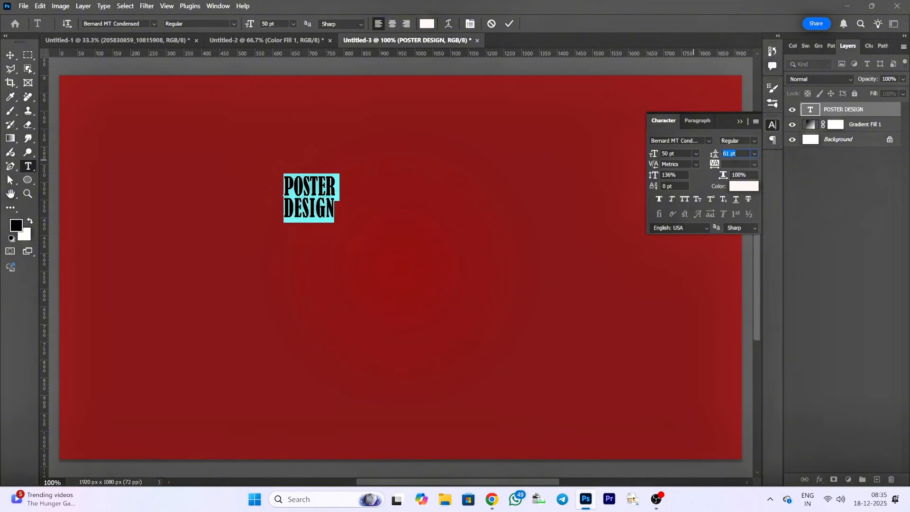
drag(284, 209, 351, 209)
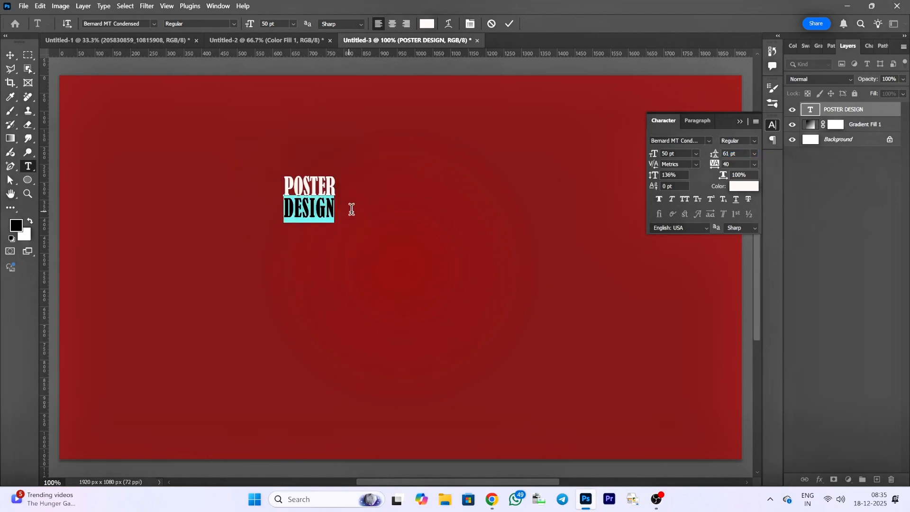
click(695, 153)
click(680, 154)
scroll(678, 153, up, 11)
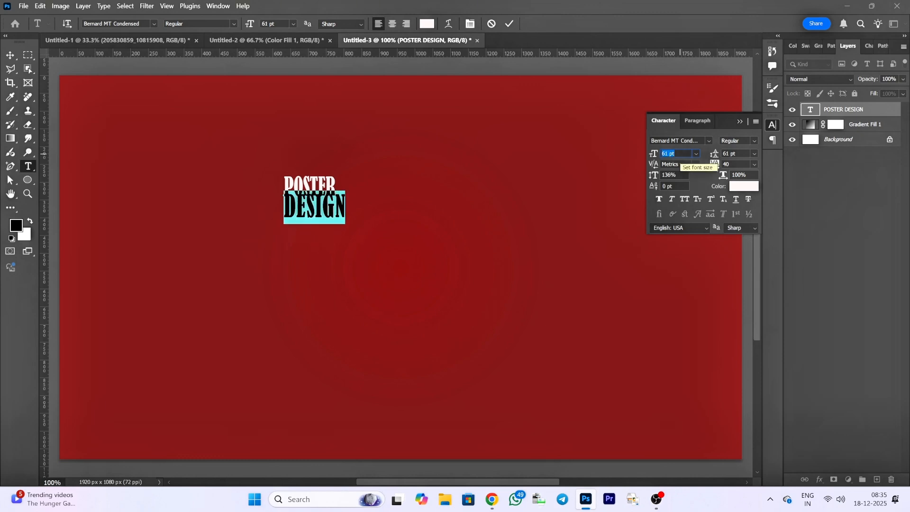
click(695, 155)
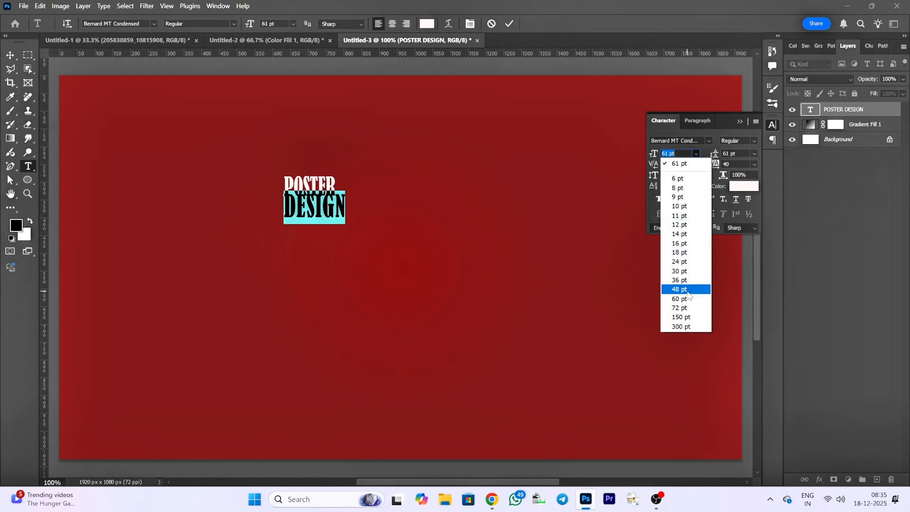
click(688, 307)
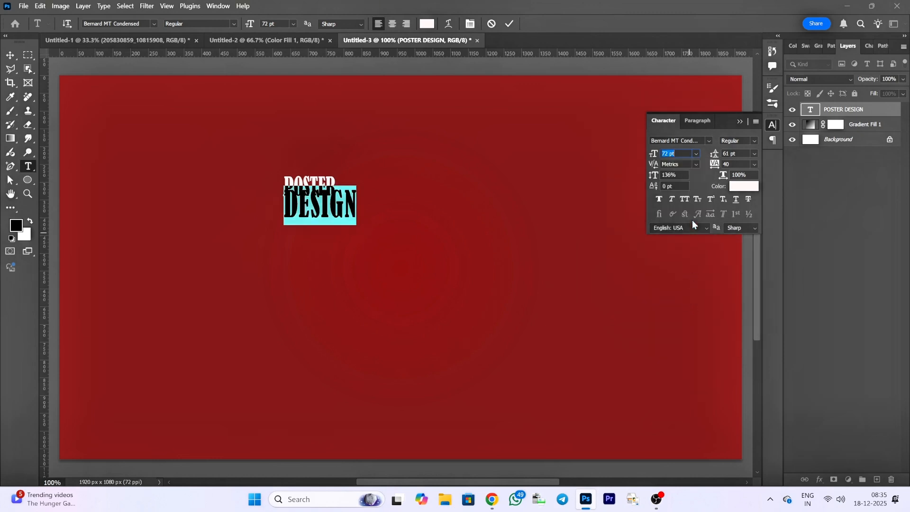
- Set the leading of the word DESIGN to 82 pt and commit the text edit
key(Up)
key(Up)
key(Up)
key(Up)
key(Up)
key(Up)
key(Up)
key(Up)
key(Up)
key(Up)
key(Up)
key(Up)
key(Up)
key(Up)
key(Up)
key(Up)
key(Up)
key(Up)
key(Up)
key(Up)
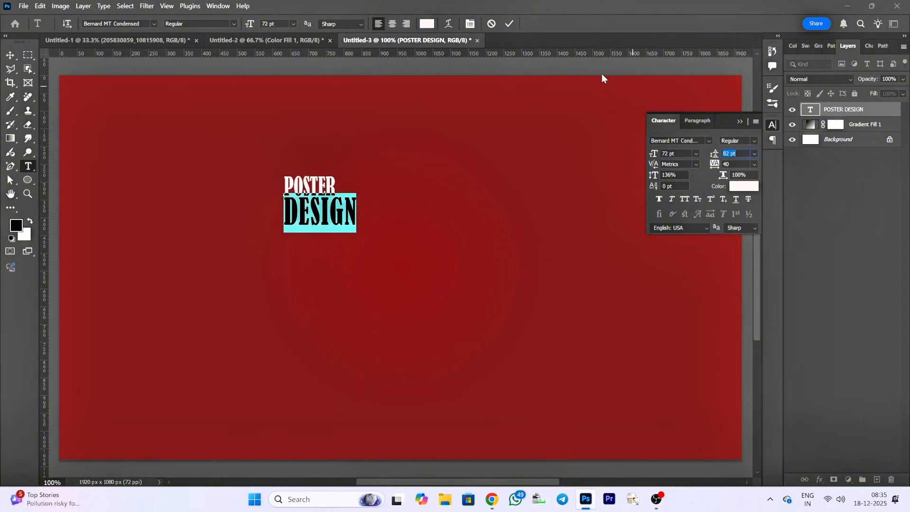
click(509, 24)
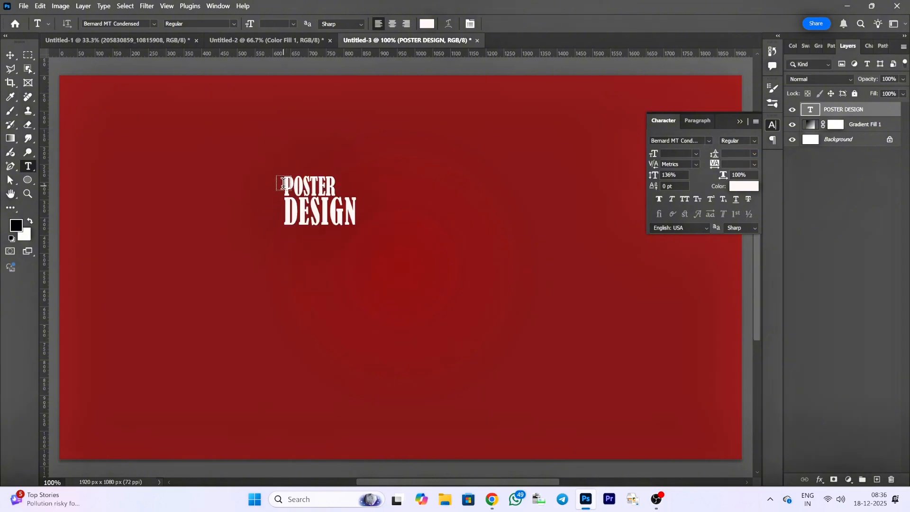
- Select the word POSTER and try wider tracking values up to 240, returning it to 0
drag(282, 188, 352, 190)
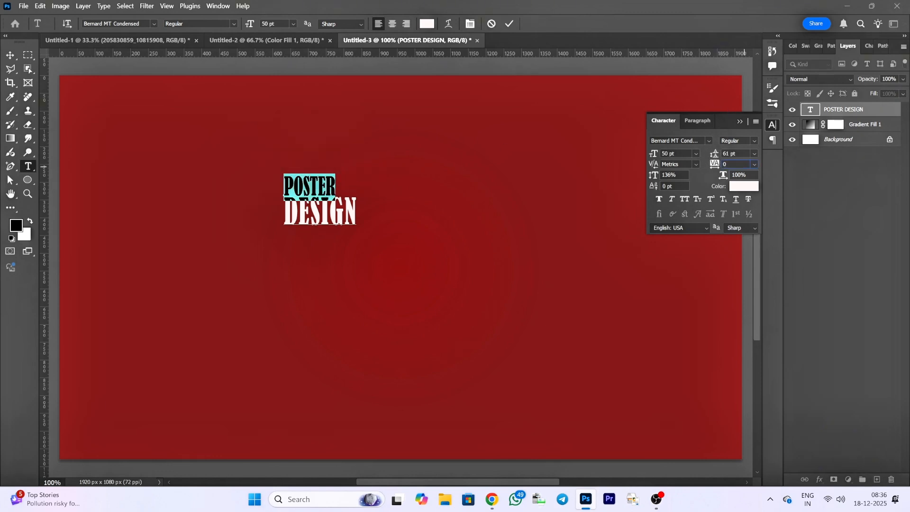
scroll(744, 165, up, 12)
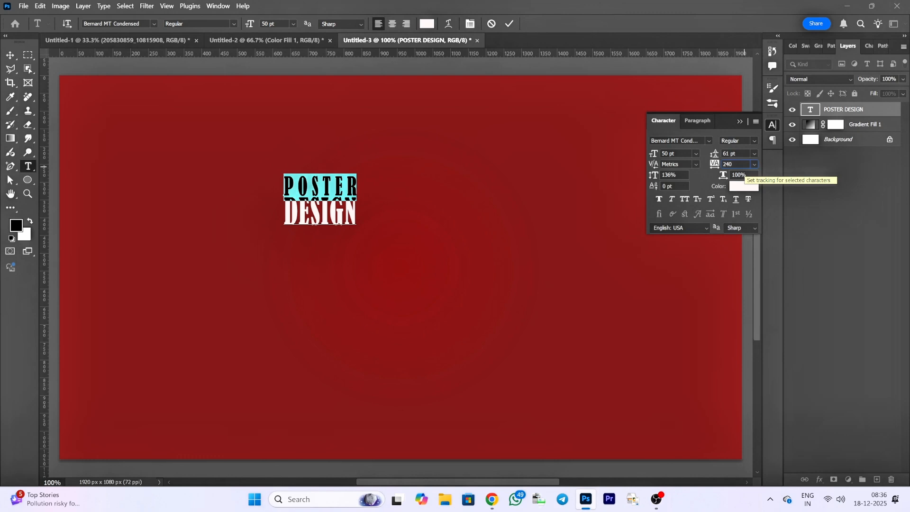
scroll(737, 164, down, 12)
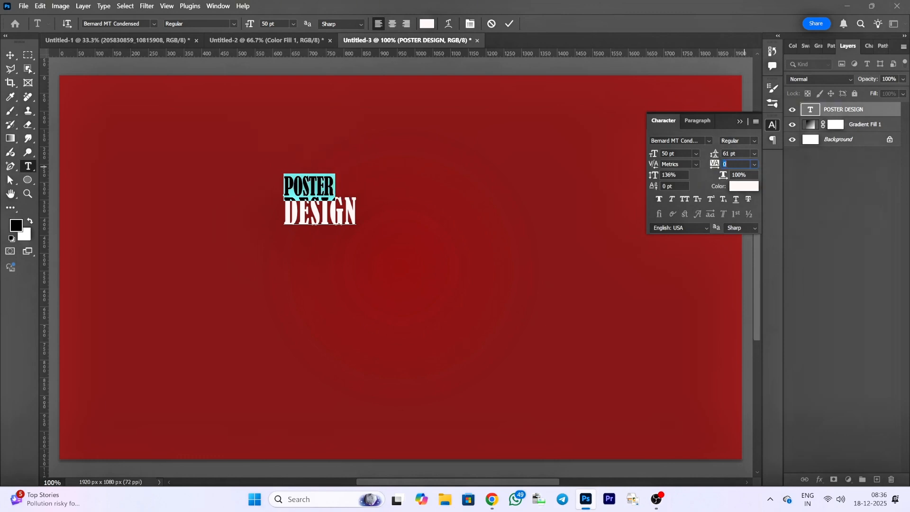
click(696, 164)
click(682, 164)
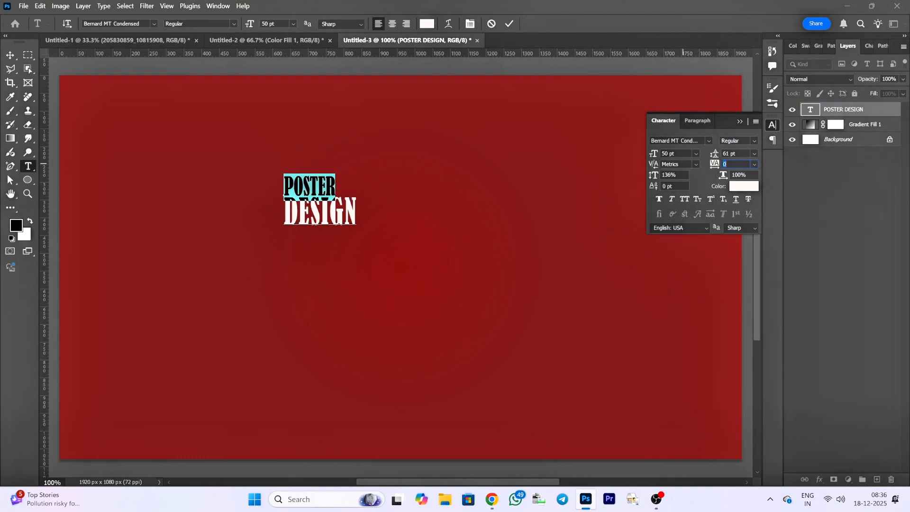
scroll(737, 164, up, 3)
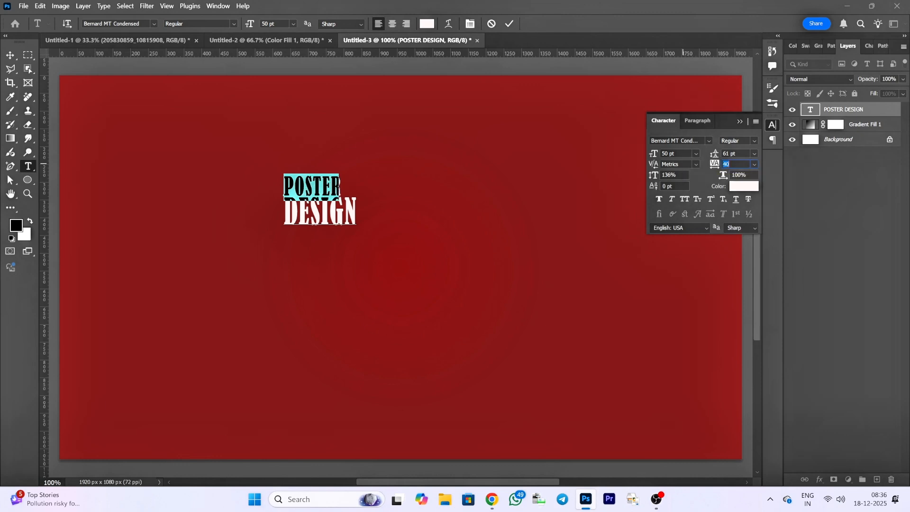
scroll(736, 164, down, 2)
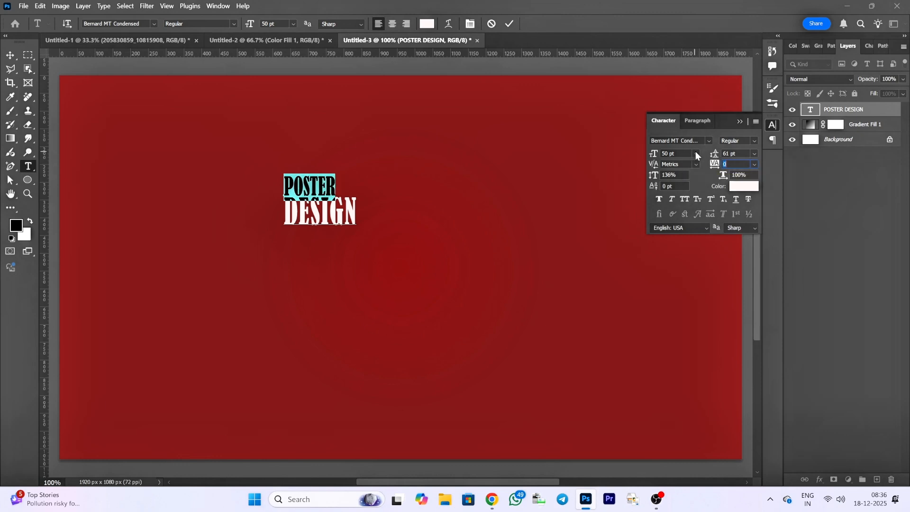
- Try larger font sizes up to 57 pt on the word POSTER, bringing the size back down
key(Up)
key(Up)
key(Up)
key(Up)
key(Up)
key(Up)
key(Up)
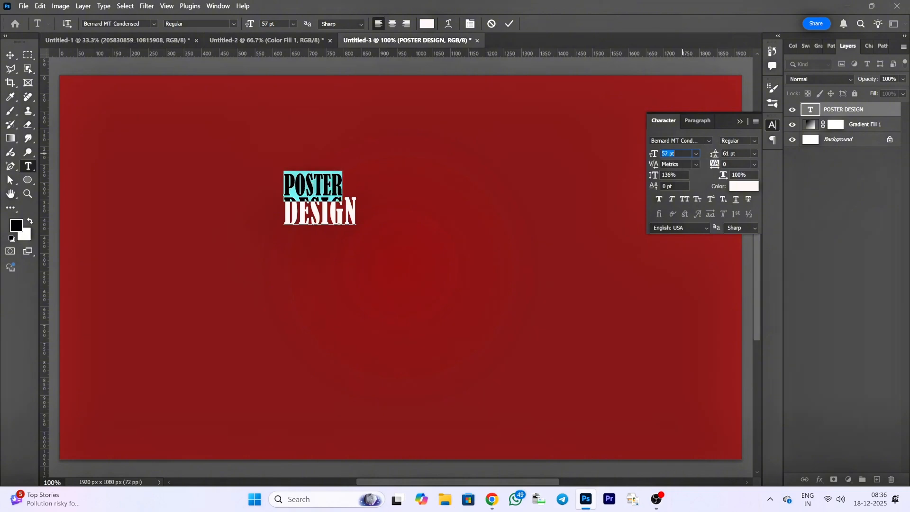
key(Down)
key(Down)
key(Down)
key(Down)
key(Down)
key(Down)
key(Down)
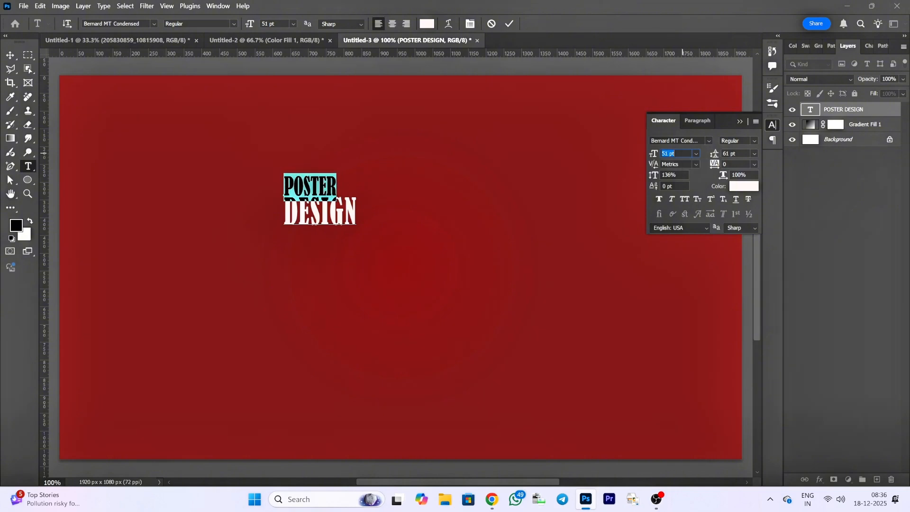
- Set the horizontal scale of the word POSTER to 140% so it matches the width of DESIGN, and commit the text edit
click(754, 164)
click(746, 172)
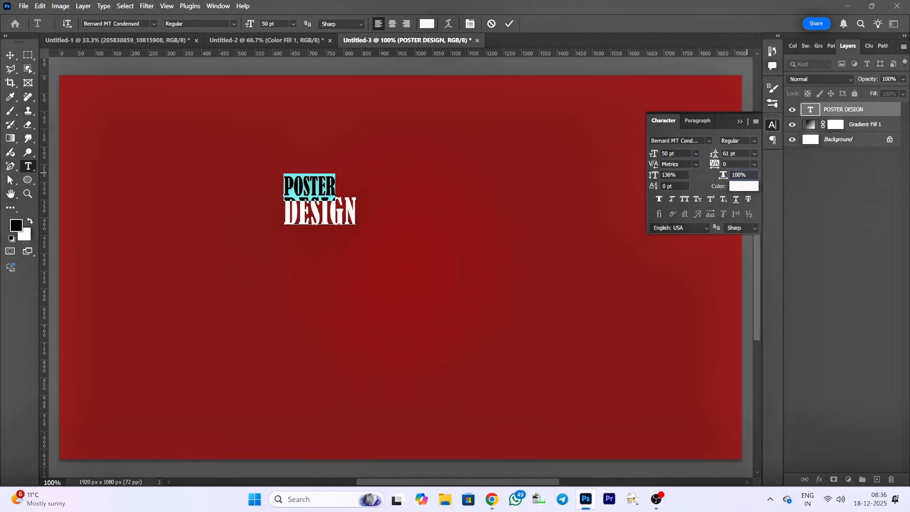
key(Up)
key(Up)
key(Up)
key(Up)
key(Up)
key(Up)
key(Up)
key(Up)
key(Up)
key(Up)
key(Up)
key(Up)
key(Up)
key(Up)
key(Up)
key(Up)
key(Up)
key(Up)
key(Up)
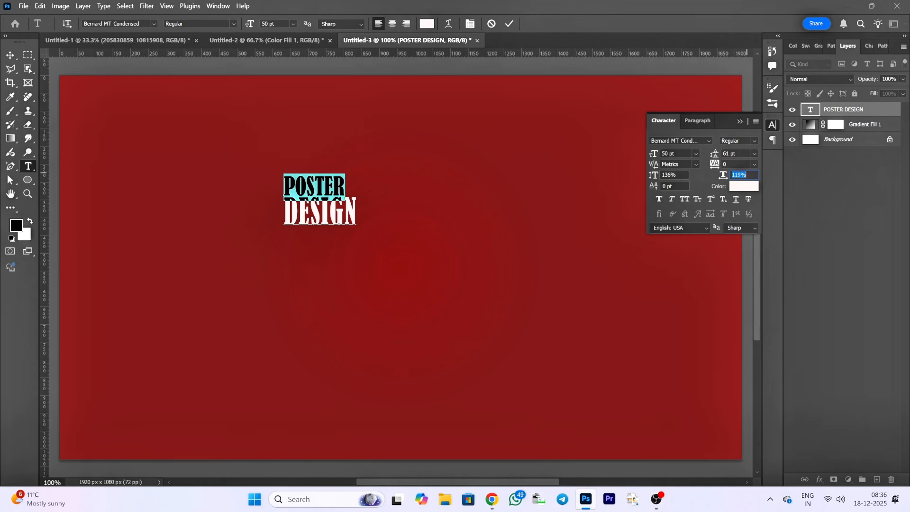
key(Up)
key(Up)
key(Up)
key(Up)
key(Up)
key(Up)
key(Up)
key(Up)
key(Up)
key(Up)
key(Up)
key(Up)
key(Up)
key(Up)
key(Up)
key(Up)
key(Up)
key(Up)
key(Up)
key(Up)
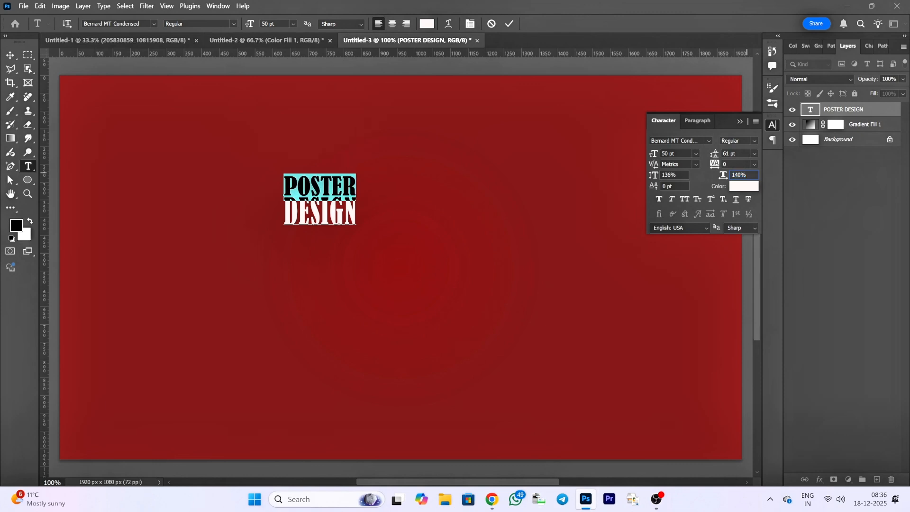
click(509, 23)
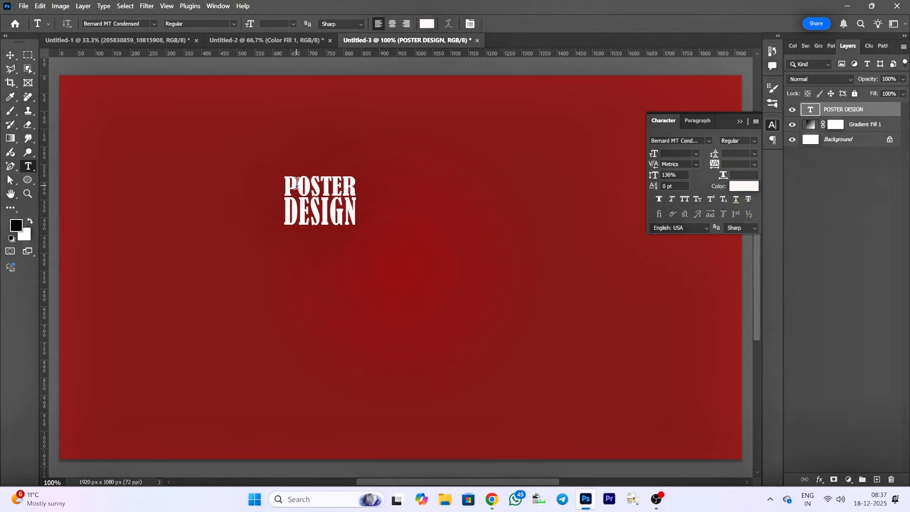
- Select the word POSTER, set its leading to 70 pt and vertical scale to 160%, and commit the text edit
drag(281, 183, 528, 178)
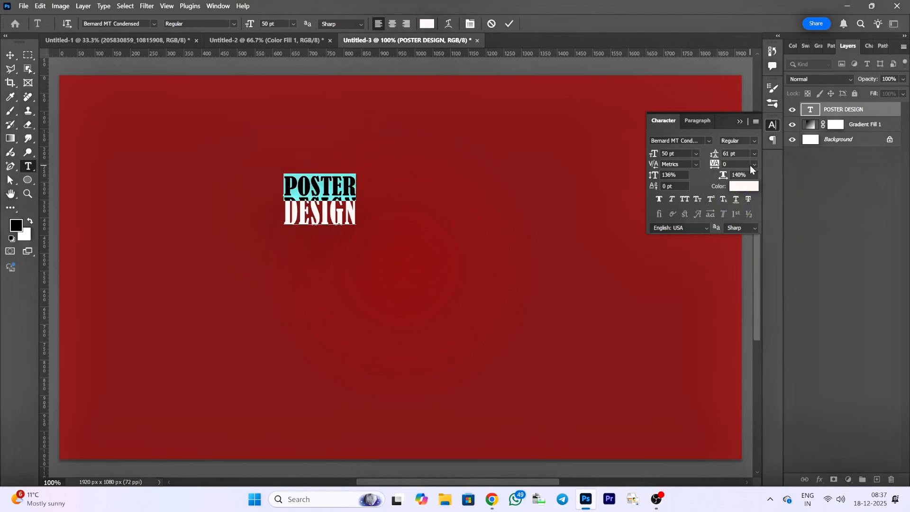
scroll(744, 153, up, 8)
key(Up)
key(Up)
key(Up)
key(Up)
key(Up)
key(Up)
key(Up)
key(Up)
key(Up)
key(Up)
key(Up)
key(Up)
key(Up)
key(Up)
key(Up)
key(Up)
key(Up)
key(Up)
key(Up)
key(Up)
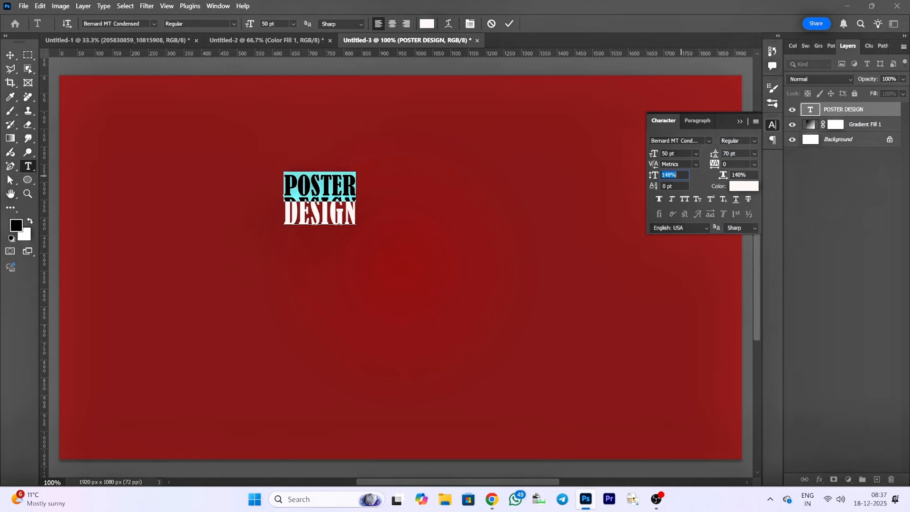
click(511, 24)
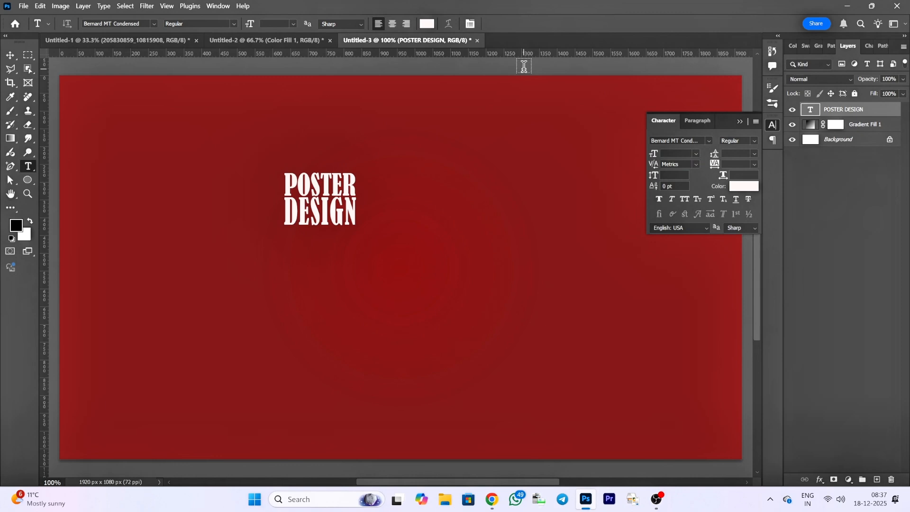
- Scale the POSTER DESIGN text layer up to about 406% and place it in the left half of the canvas, vertically centred
click(10, 55)
click(739, 121)
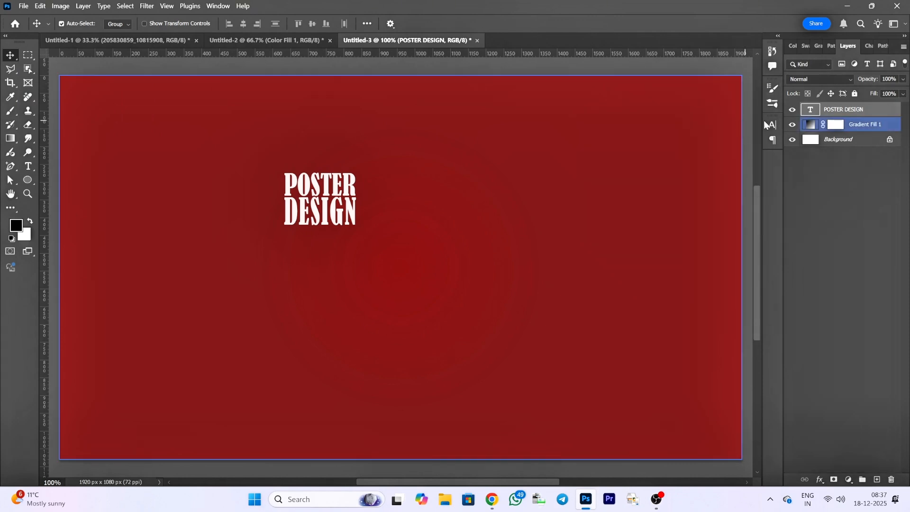
click(844, 109)
key(ctrl+t)
drag(361, 234, 370, 340)
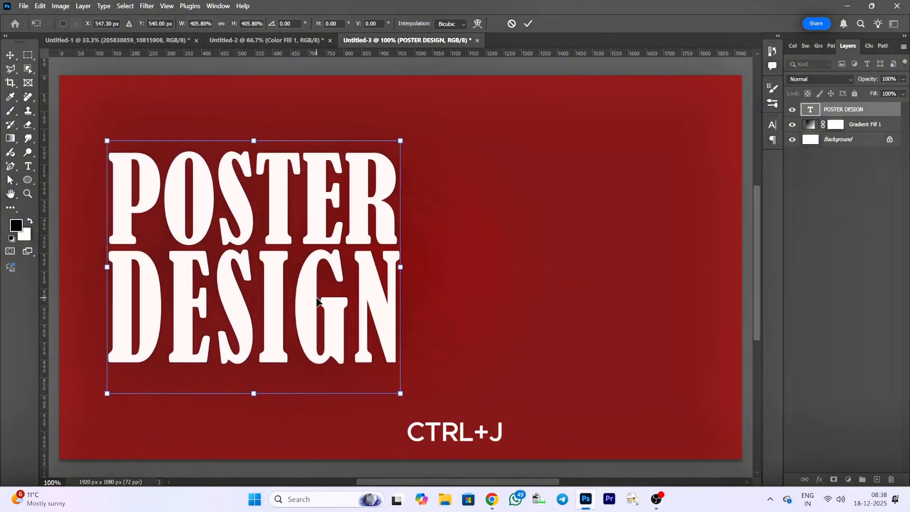
key(Return)
- Duplicate the POSTER DESIGN text layer and move the copy about 825 px horizontally so it sits directly right of the original
key(ctrl+j)
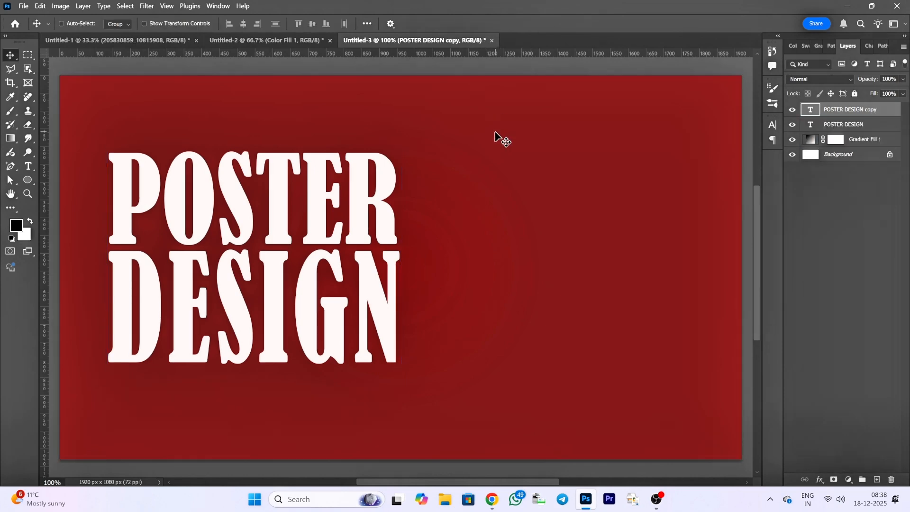
key(ctrl+t)
drag(275, 263, 571, 263)
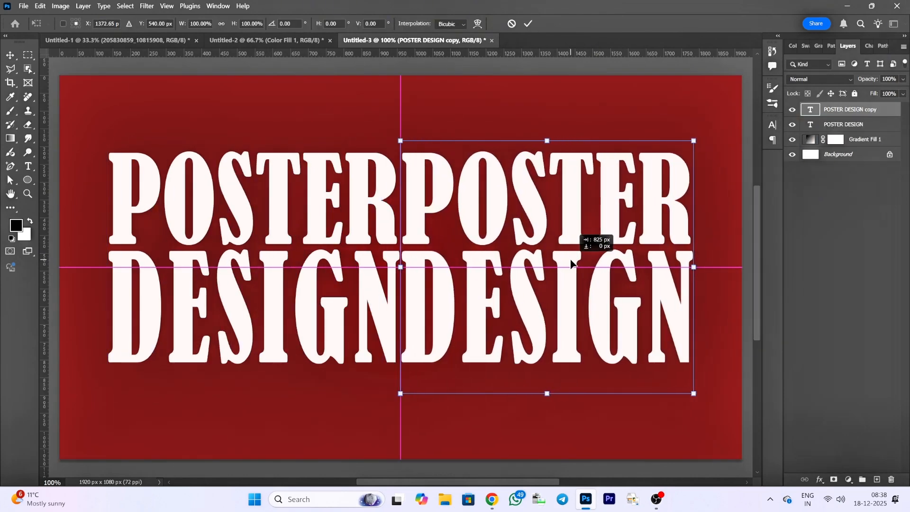
click(528, 24)
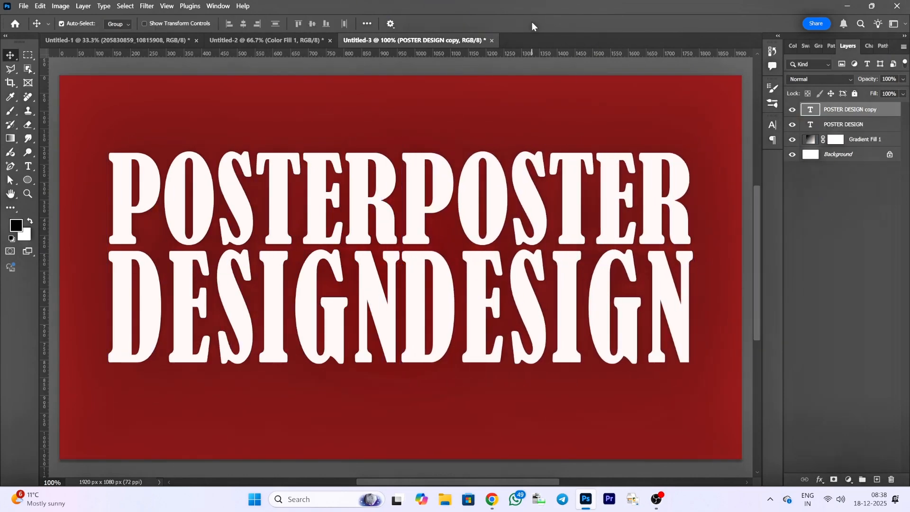
- Try converting both POSTER DESIGN text layers together into one smart object, and undo the conversion
click(114, 237)
key(ctrl+t)
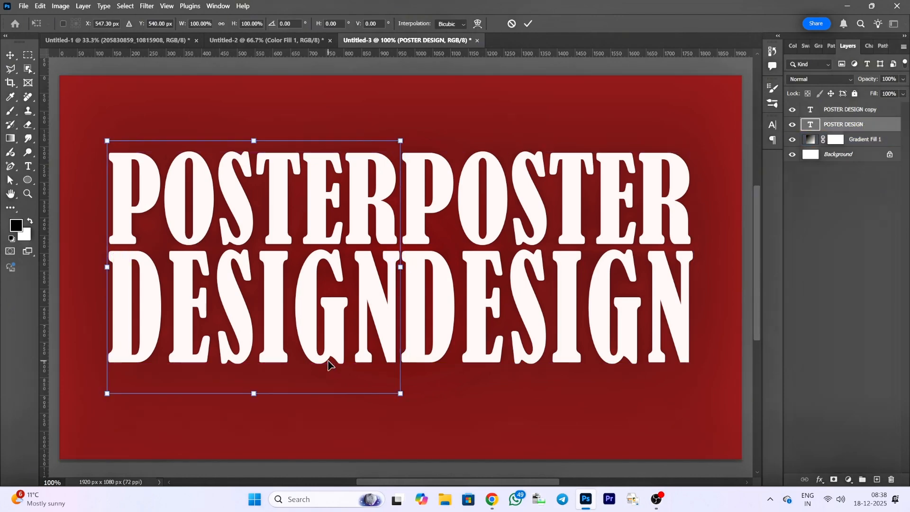
right_click(172, 271)
click(868, 113)
shift+click(870, 124)
right_click(870, 125)
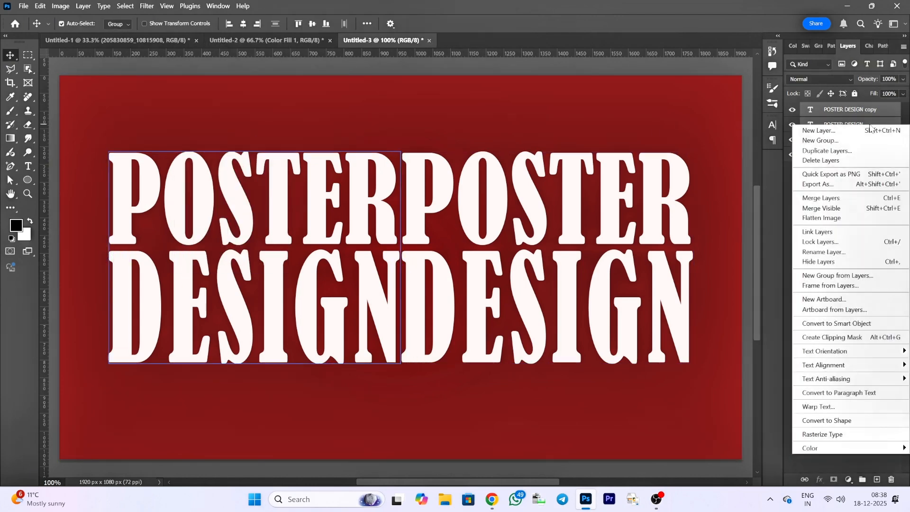
click(848, 323)
click(324, 276)
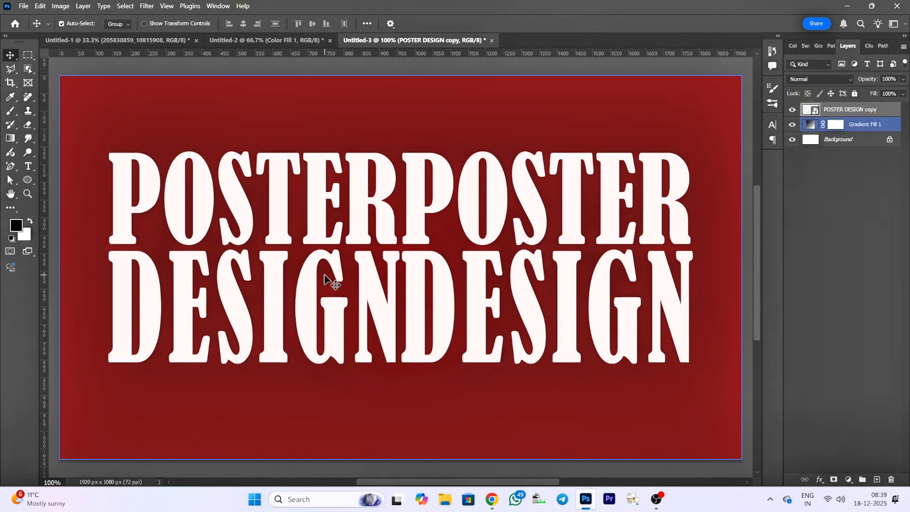
key(ctrl+z)
key(ctrl+z)
key(ctrl+z)
- Convert only the original POSTER DESIGN text layer to a smart object
click(847, 125)
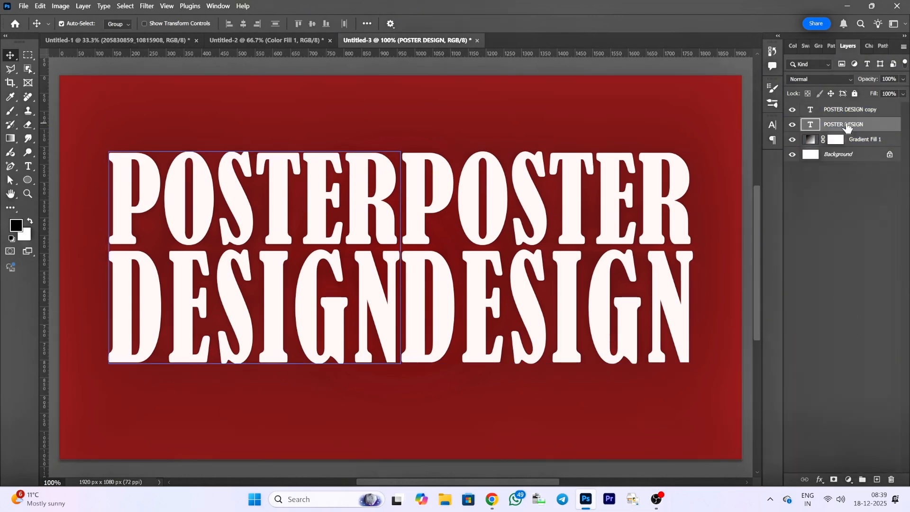
key(ctrl+t)
right_click(203, 324)
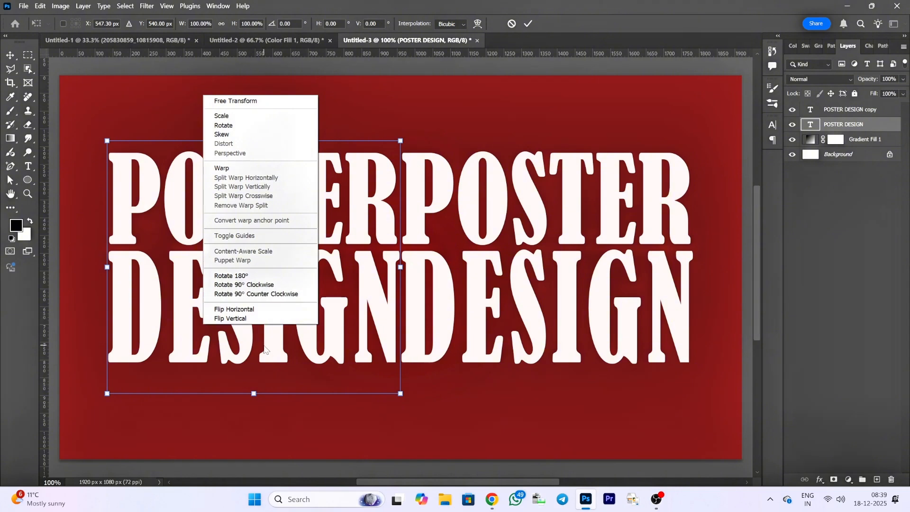
click(264, 346)
right_click(858, 124)
click(819, 313)
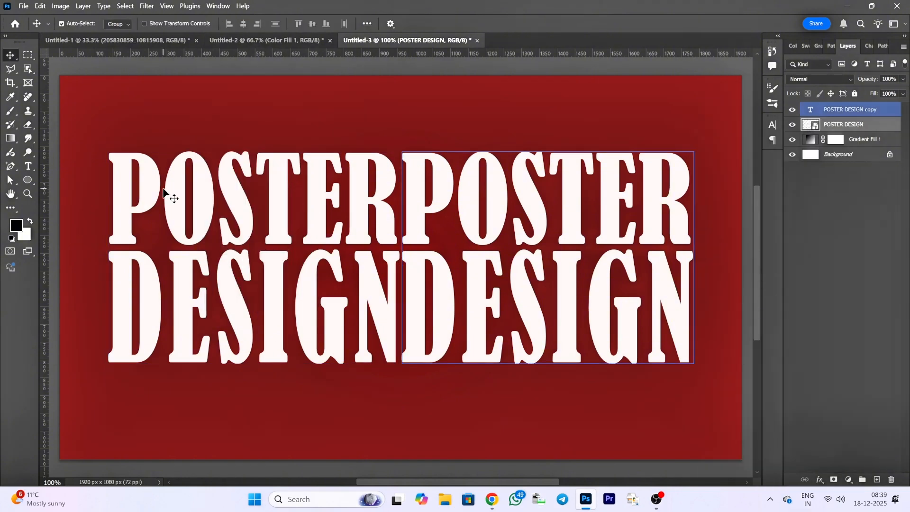
- Apply a perspective transform to the left title, shrinking its inner edge, stretching its outer edge to about 158% height, and move it to X 432 px
key(ctrl+t)
right_click(203, 218)
click(232, 274)
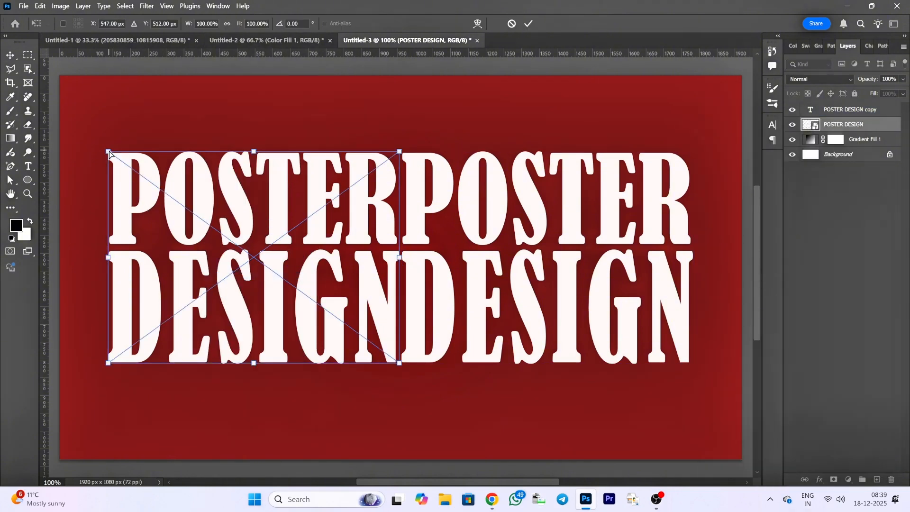
drag(401, 153, 383, 216)
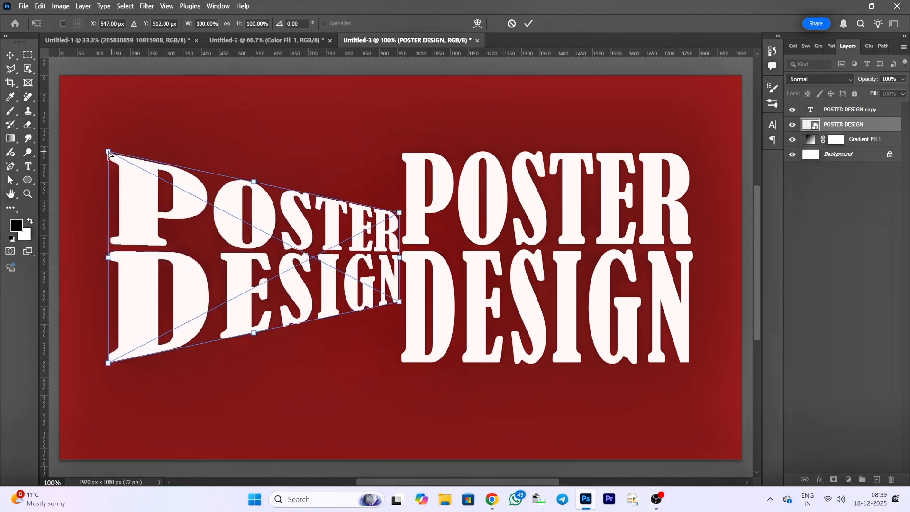
drag(108, 152, 103, 112)
drag(102, 97, 96, 92)
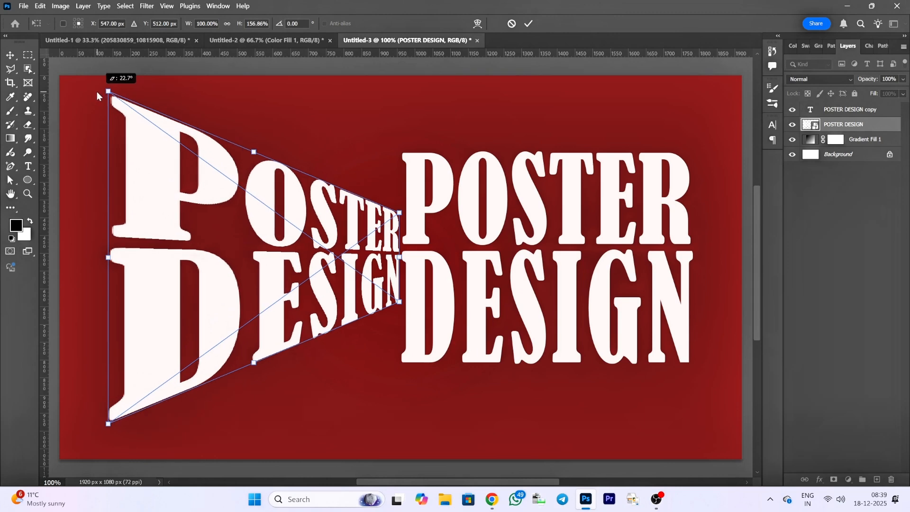
drag(292, 273, 251, 275)
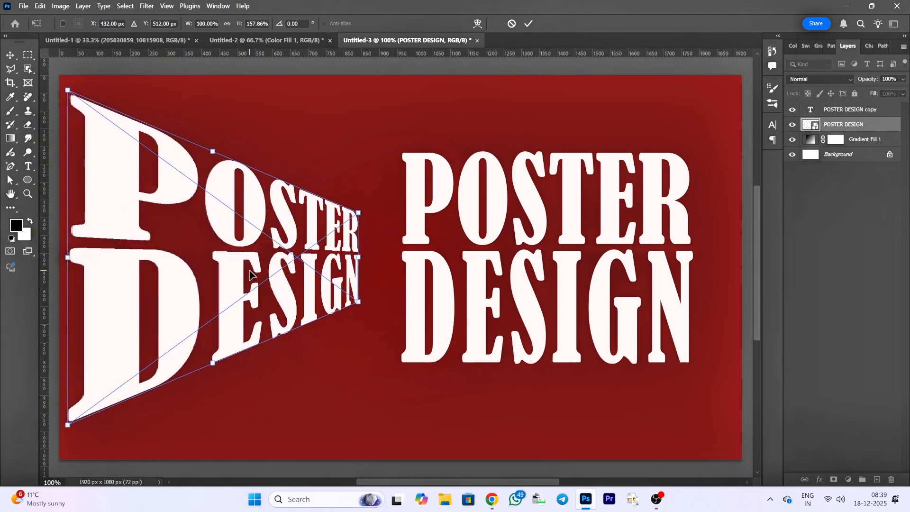
- Narrow the left title's inner edge further, shift it to the canvas's left border, and apply the perspective transform
drag(359, 215, 361, 227)
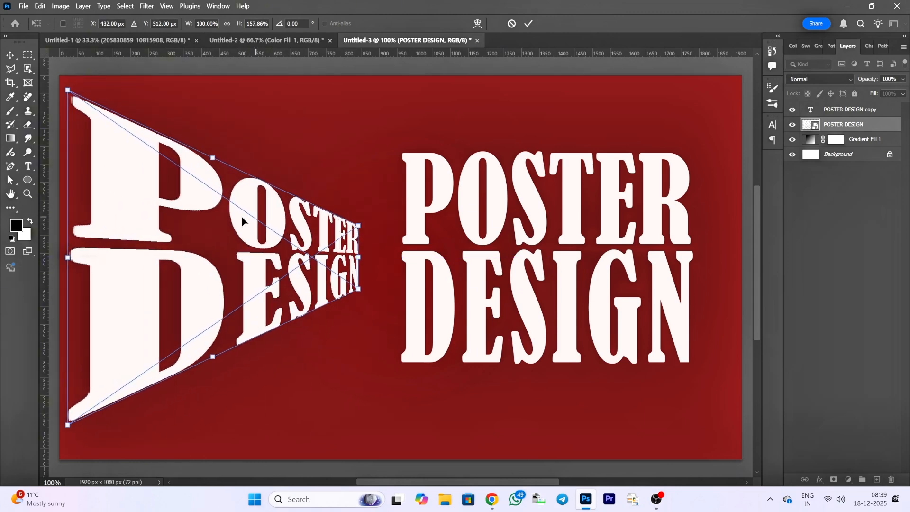
drag(191, 230, 181, 229)
mouse_move(59, 89)
mouse_down()
mouse_move(58, 82)
mouse_move(59, 91)
mouse_up()
click(528, 23)
- Convert the POSTER DESIGN copy text layer to a smart object
click(609, 260)
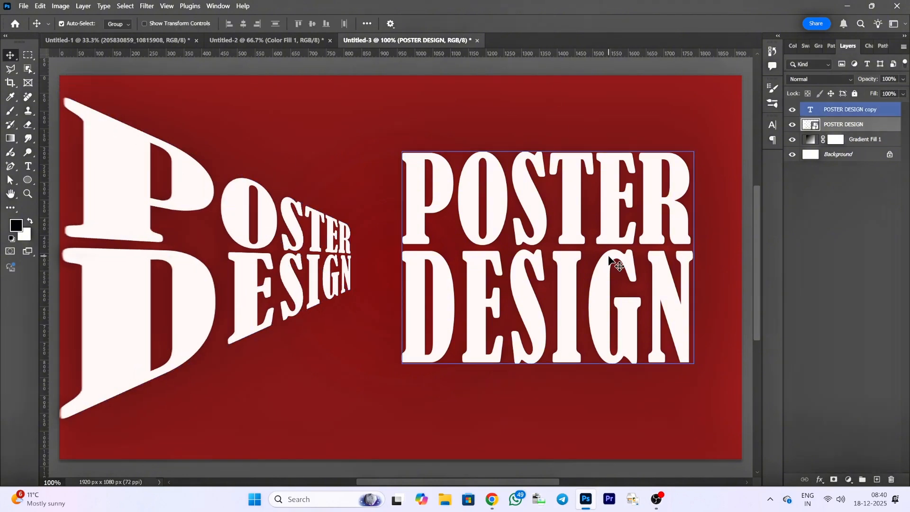
key(ctrl+t)
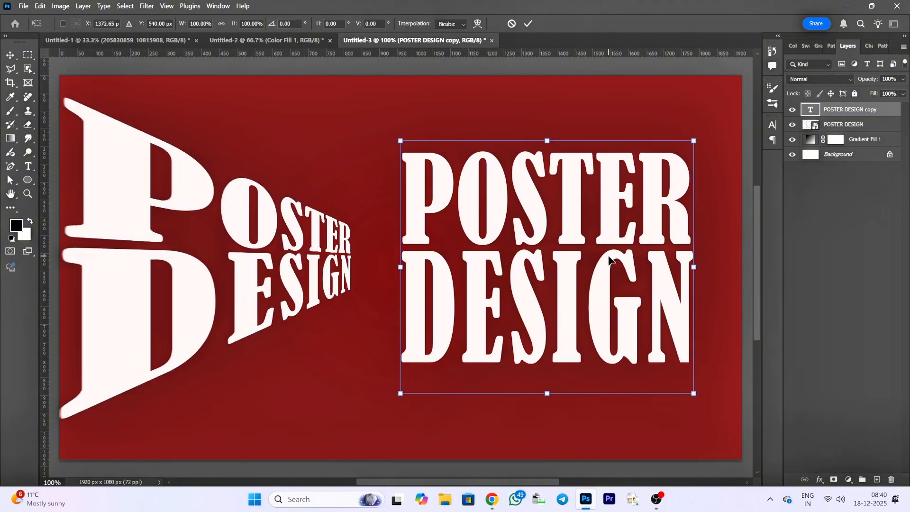
right_click(609, 258)
click(875, 119)
right_click(875, 118)
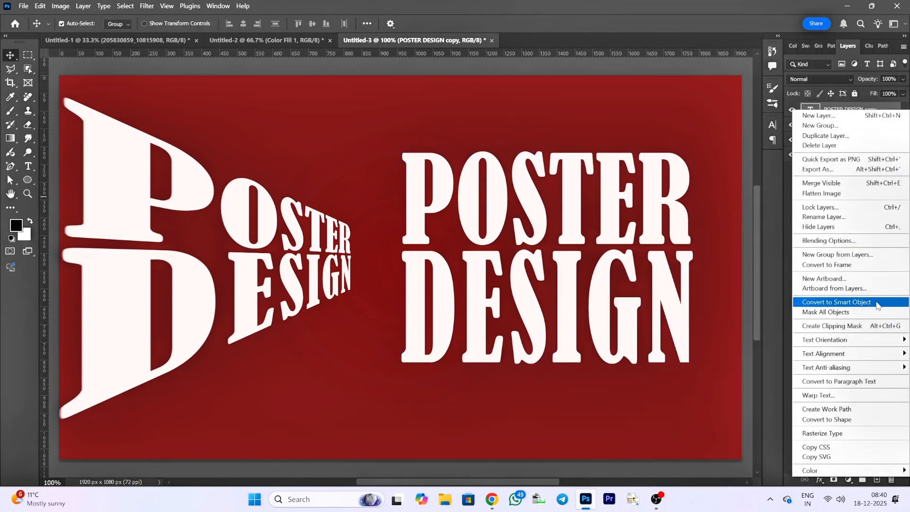
click(833, 246)
- Try a perspective transform on the right title with a small inner edge and tall outer edge, and undo those adjustments
right_click(617, 283)
click(671, 125)
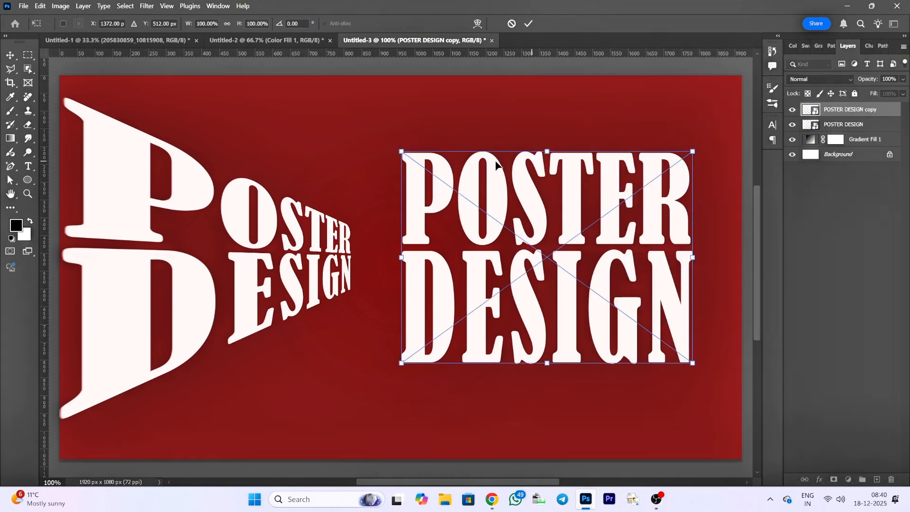
drag(404, 151, 429, 237)
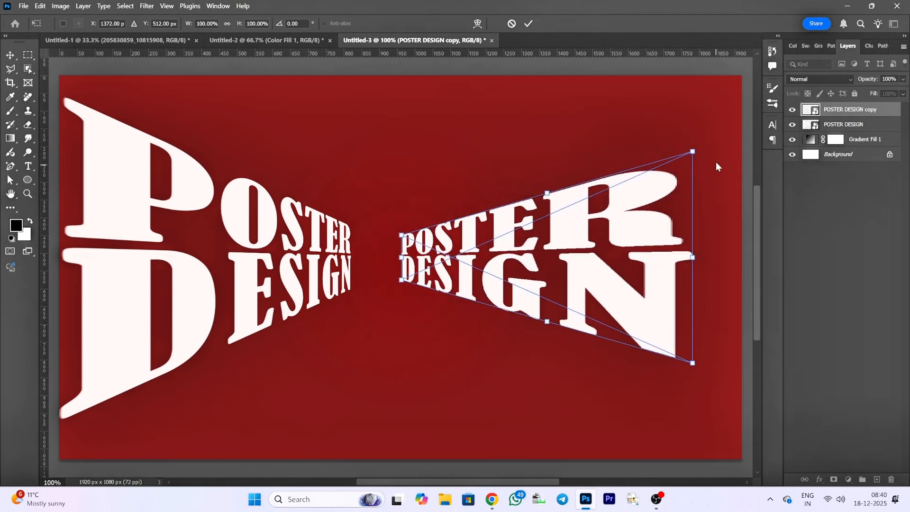
drag(693, 151, 692, 86)
drag(565, 241, 604, 243)
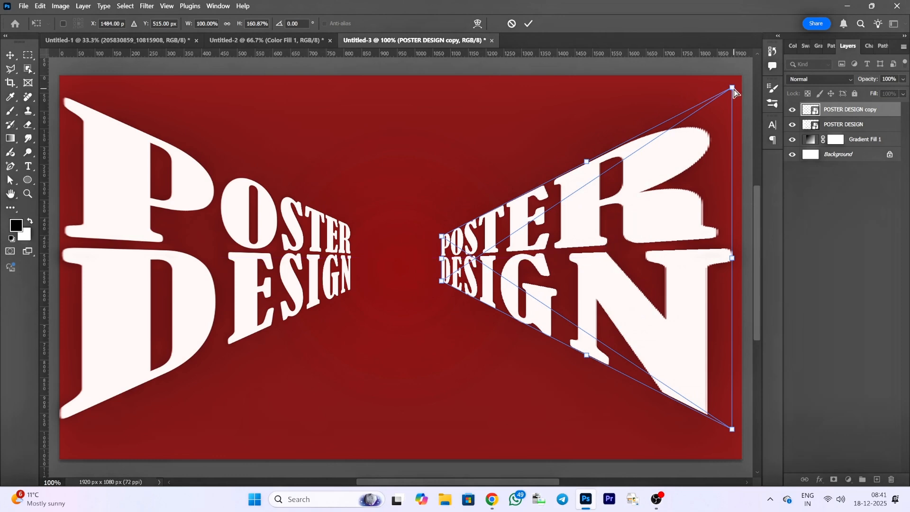
key(ctrl+z)
key(ctrl+z)
key(ctrl+z)
- Add four horizontal guides matching the upper and lower limits of the left title's tall outer edge and short inner edge
drag(290, 58, 343, 97)
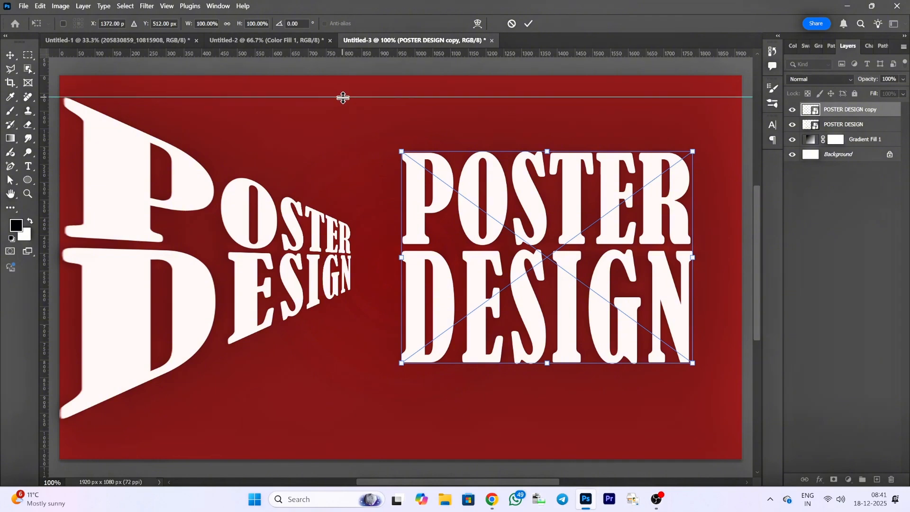
drag(349, 55, 321, 418)
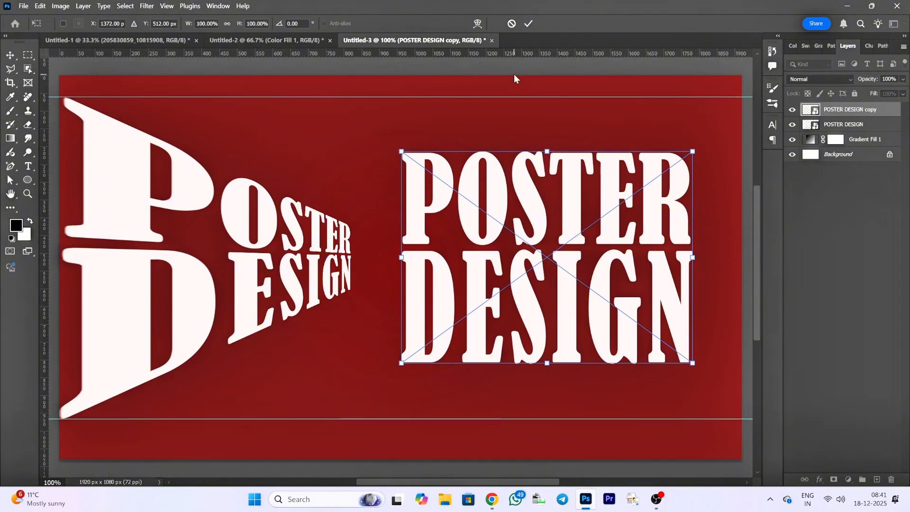
drag(378, 54, 377, 222)
drag(415, 54, 417, 290)
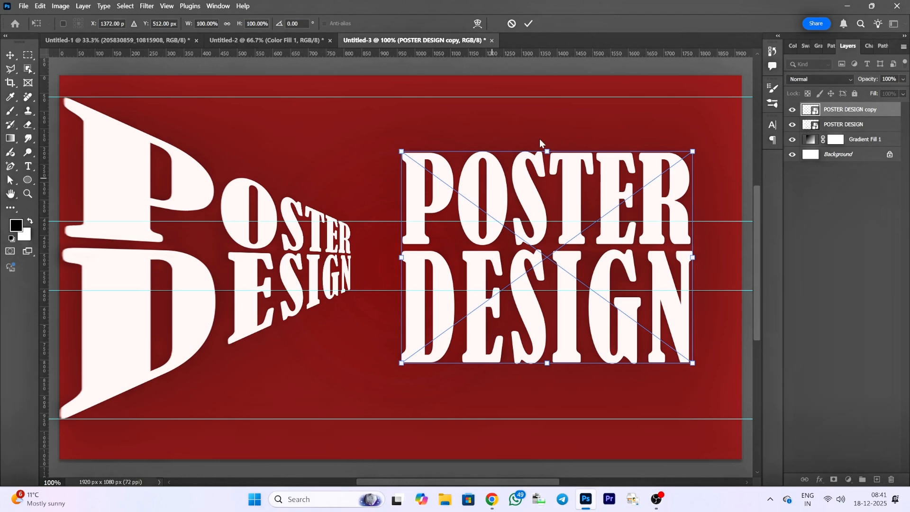
- Mirror the perspective on the right title, shrinking its inner edge, stretching its outer edge to about 167% height, and place it at about X 1510 px
right_click(606, 187)
click(621, 240)
drag(401, 152, 447, 228)
drag(692, 152, 692, 137)
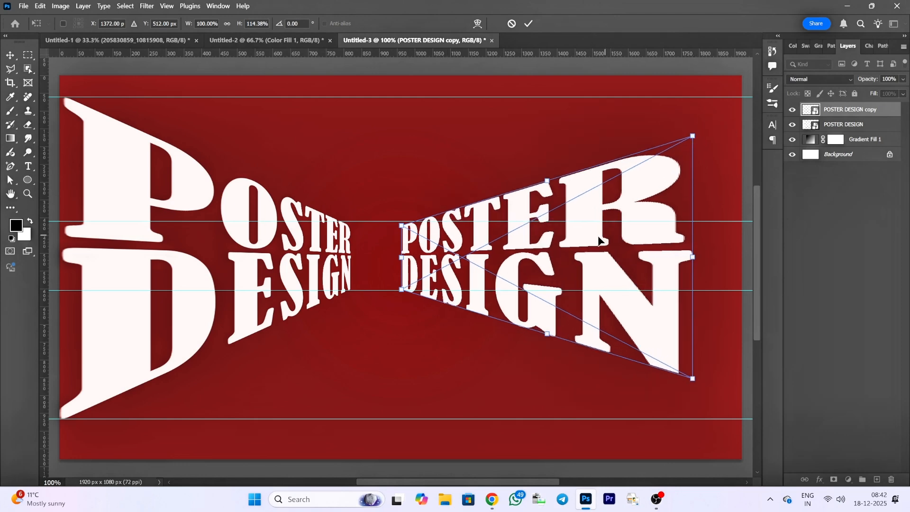
drag(562, 235, 594, 235)
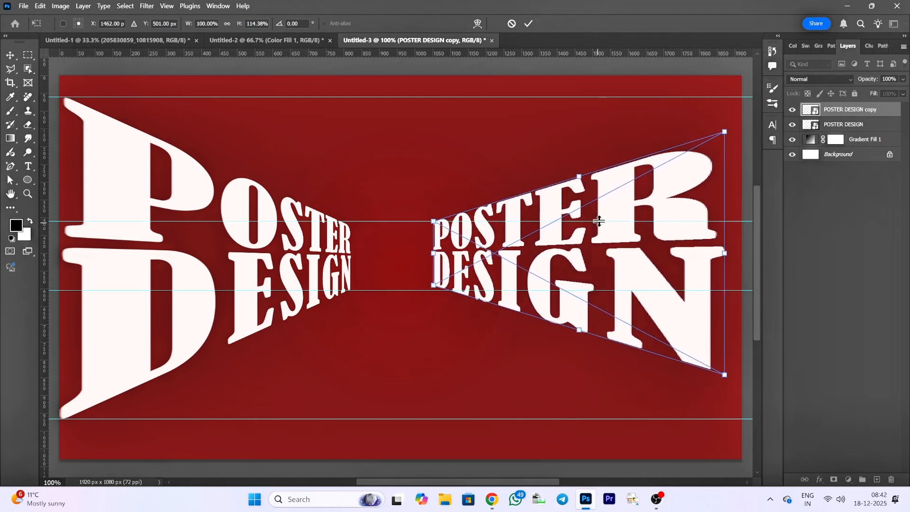
drag(726, 130, 723, 100)
mouse_move(614, 231)
mouse_down()
mouse_move(619, 213)
mouse_move(631, 214)
mouse_move(640, 226)
mouse_move(637, 238)
mouse_move(630, 233)
mouse_up()
drag(743, 106, 746, 82)
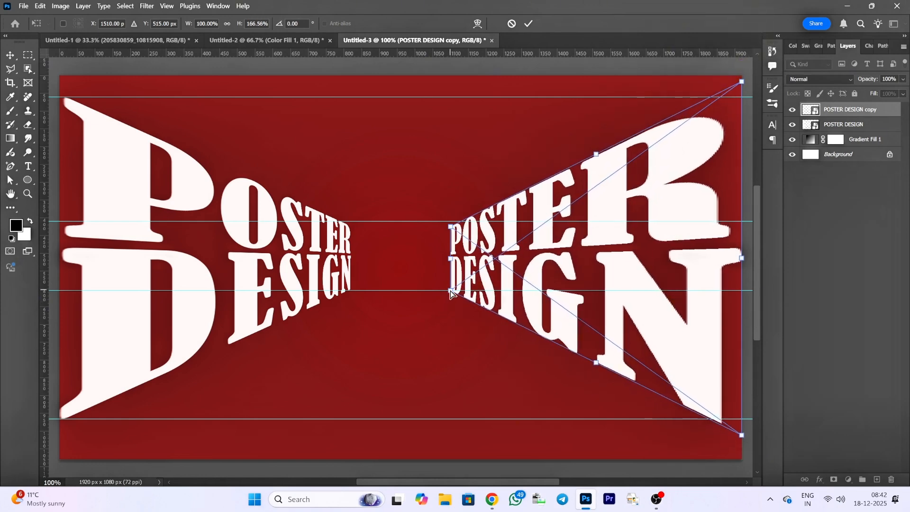
- Raise the right title to about Y 498 px, fine-tune its perspective corners, lower the upper inner guide slightly, and apply the transform
drag(450, 290, 450, 288)
drag(450, 230, 453, 229)
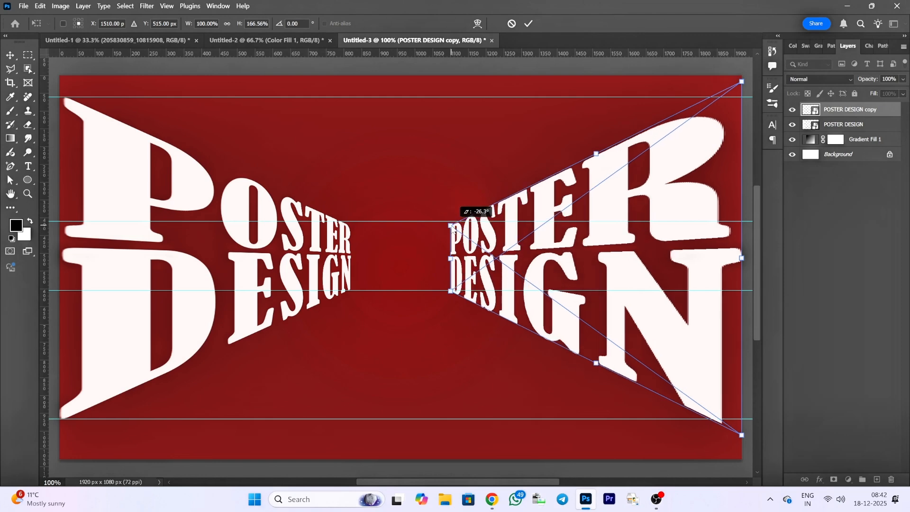
drag(589, 293, 590, 287)
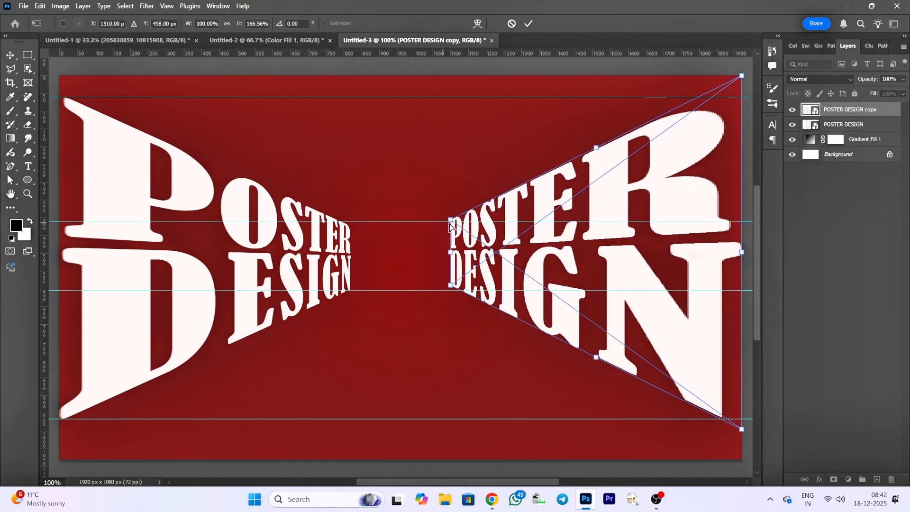
drag(450, 220, 452, 224)
drag(450, 281, 451, 283)
drag(743, 430, 745, 432)
drag(696, 363, 695, 362)
drag(447, 283, 449, 283)
drag(517, 221, 518, 229)
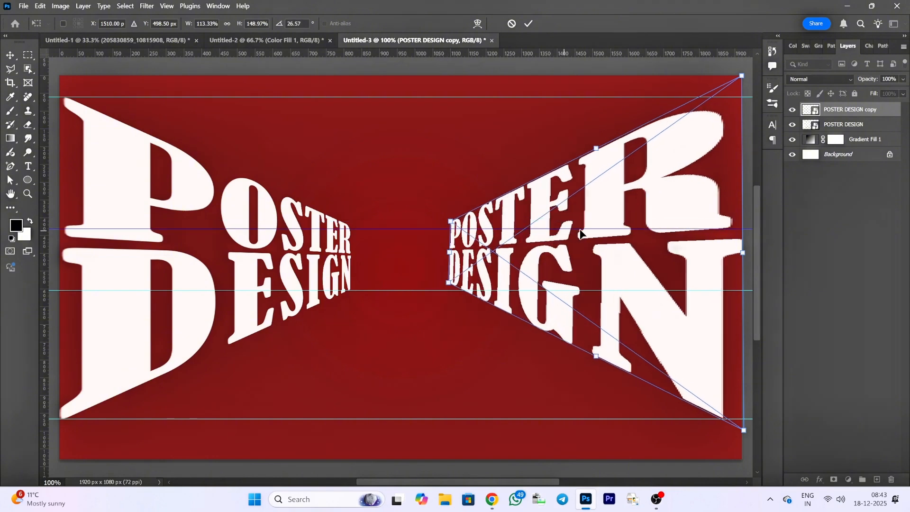
mouse_move(744, 79)
mouse_down()
mouse_move(735, 86)
mouse_move(745, 73)
mouse_up()
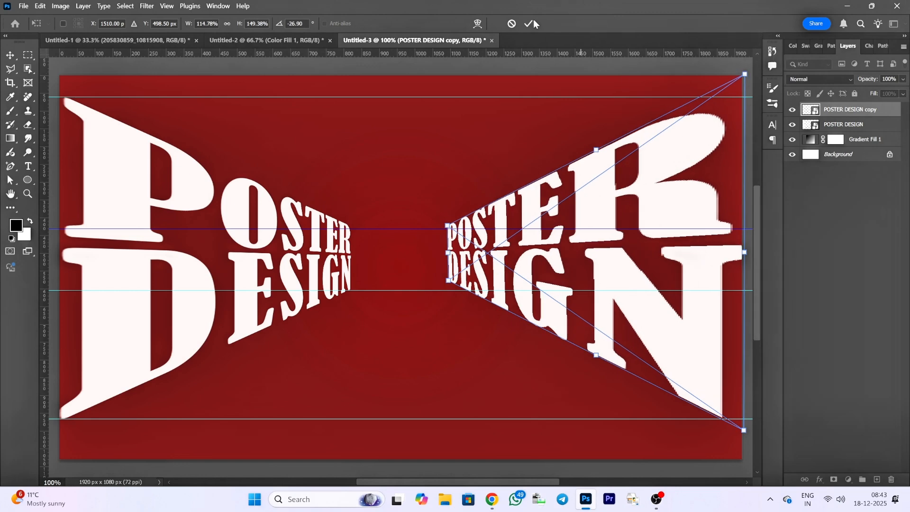
click(531, 24)
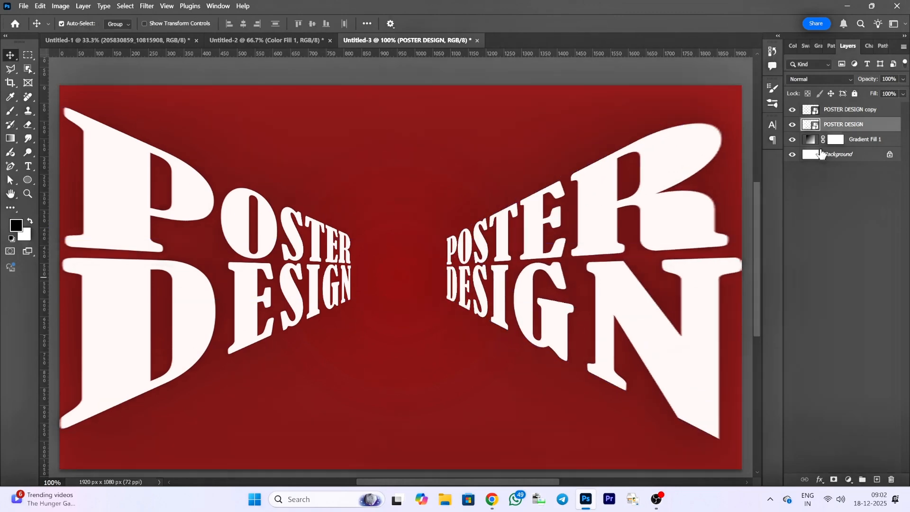
- Convert both perspective title layers together into one smart object
ctrl+click(832, 114)
right_click(832, 113)
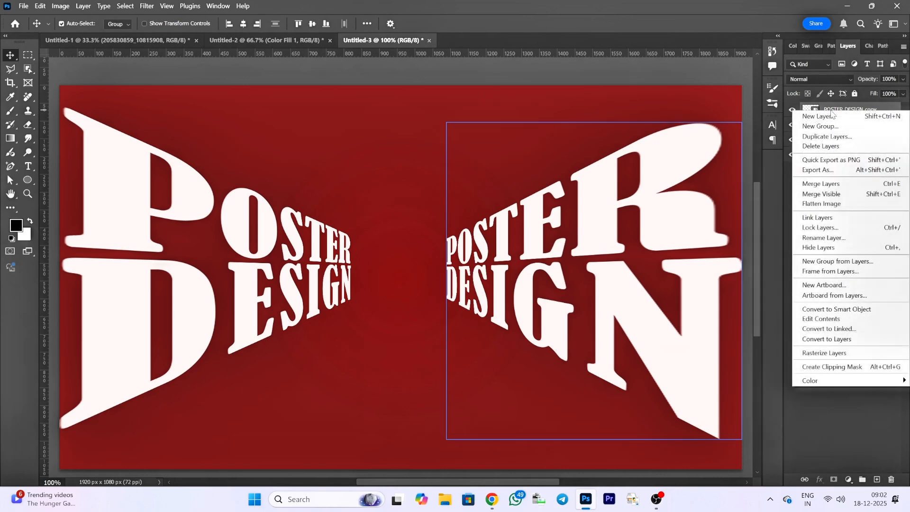
click(869, 309)
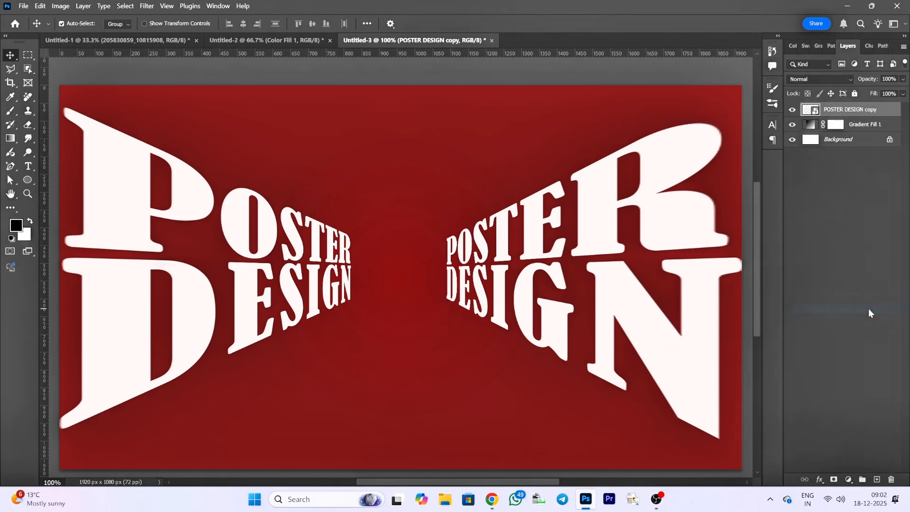
- Start a Tilt-Shift blur on the combined title layer and rotate its focus band to run vertically through the canvas centre
click(146, 6)
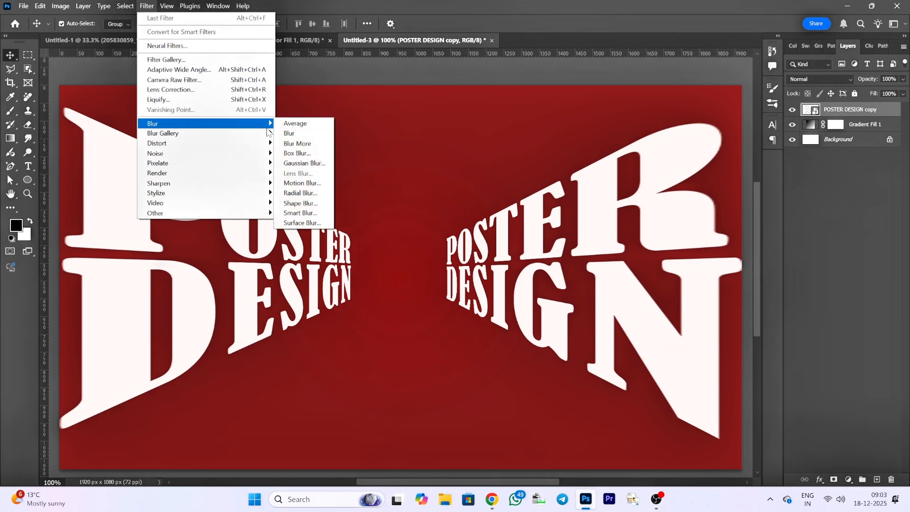
mouse_move(260, 136)
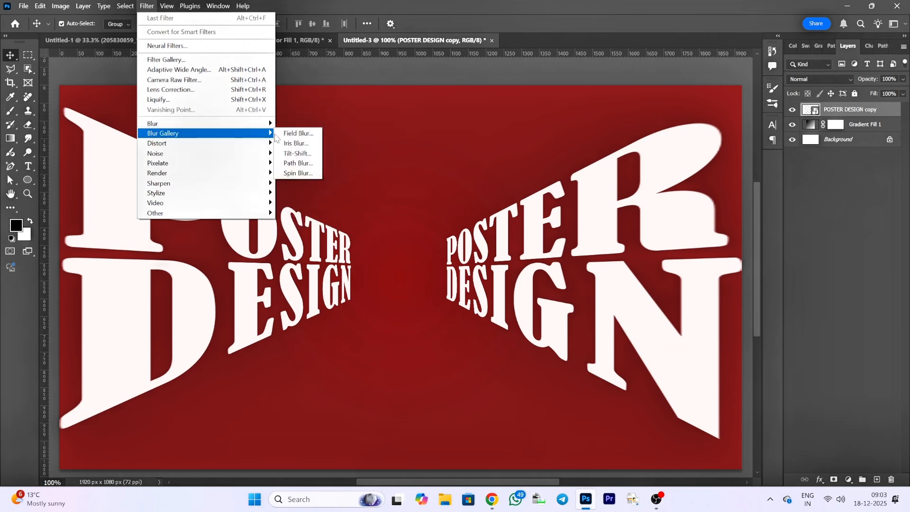
click(296, 156)
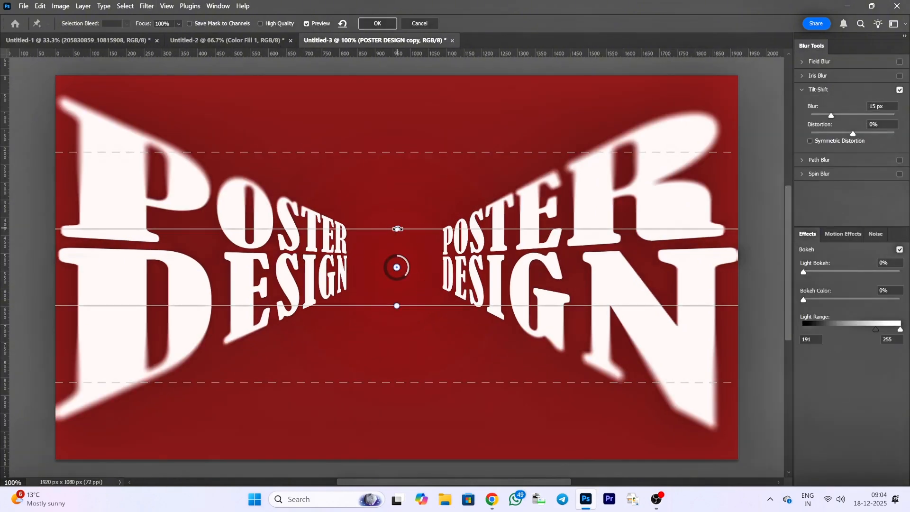
drag(399, 225, 361, 267)
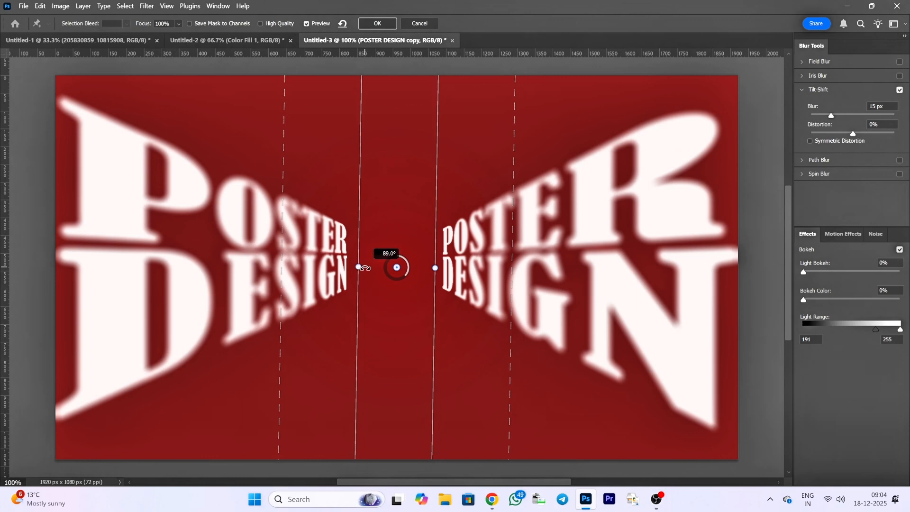
drag(365, 268, 365, 268)
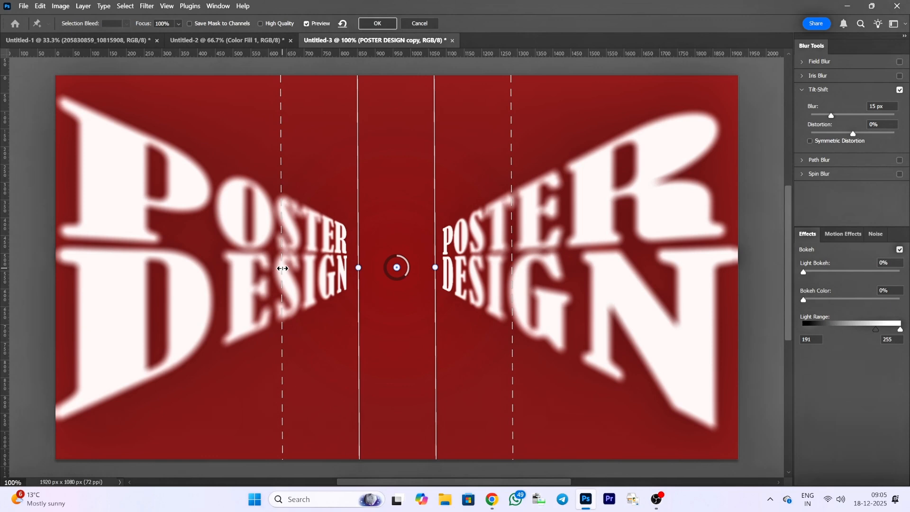
- Extend the Tilt-Shift transition limits to both side edges of the canvas, set the blur to 17 px, and apply the filter
drag(283, 268, 61, 273)
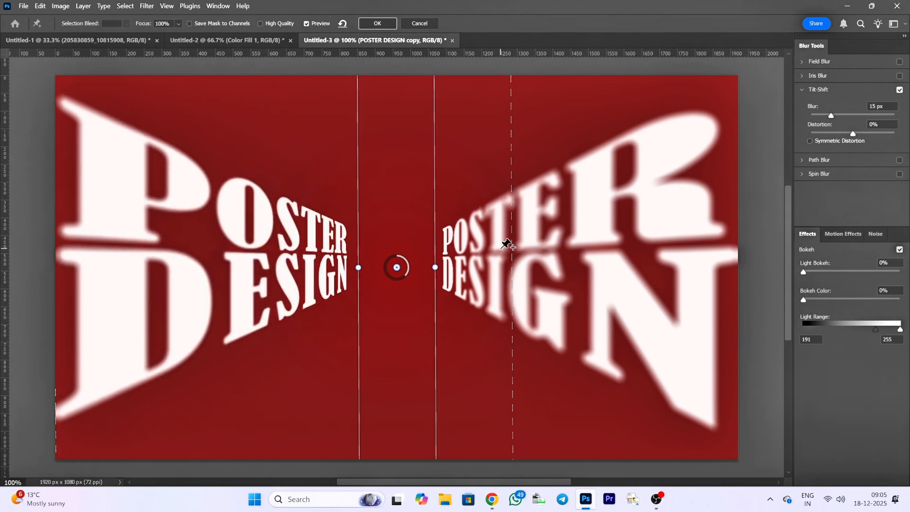
drag(513, 258, 737, 243)
key(Up)
key(Up)
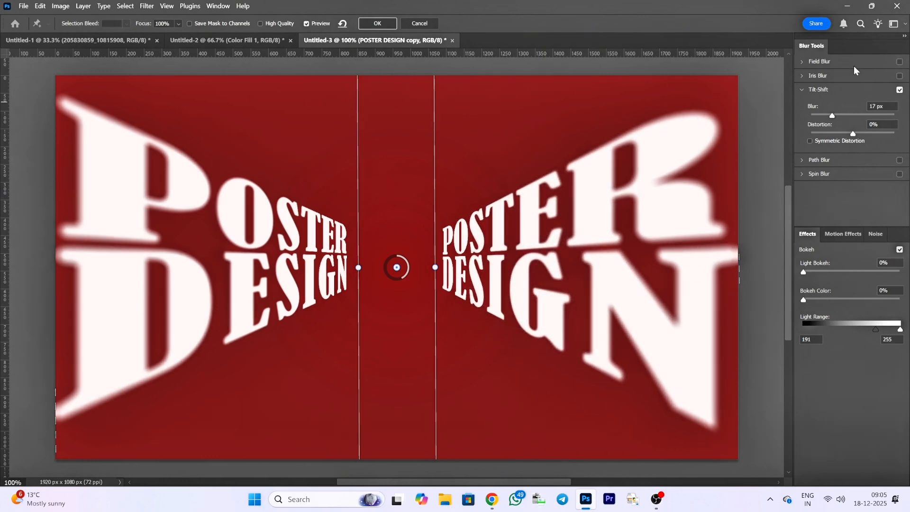
click(368, 25)
- Place the car image 205830859_10815908 as an embedded layer and scale it to about 44% near the poster centre
click(22, 6)
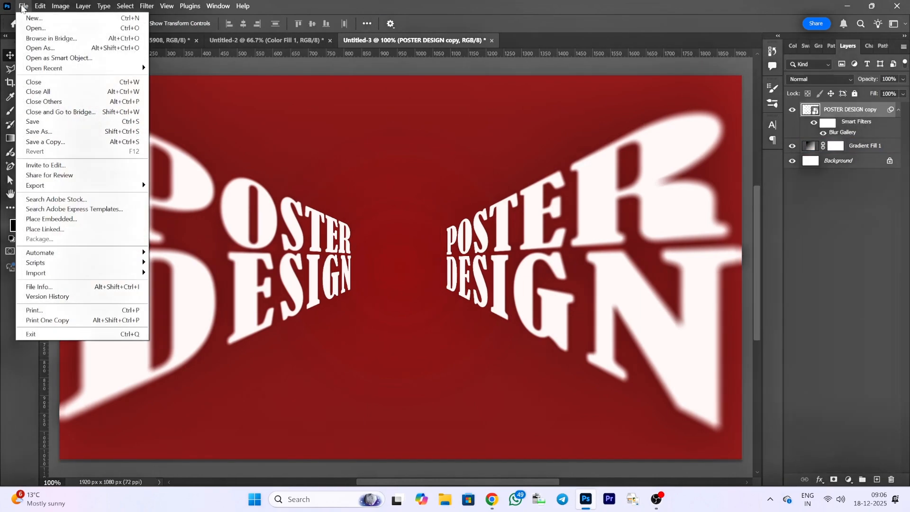
click(51, 219)
click(125, 112)
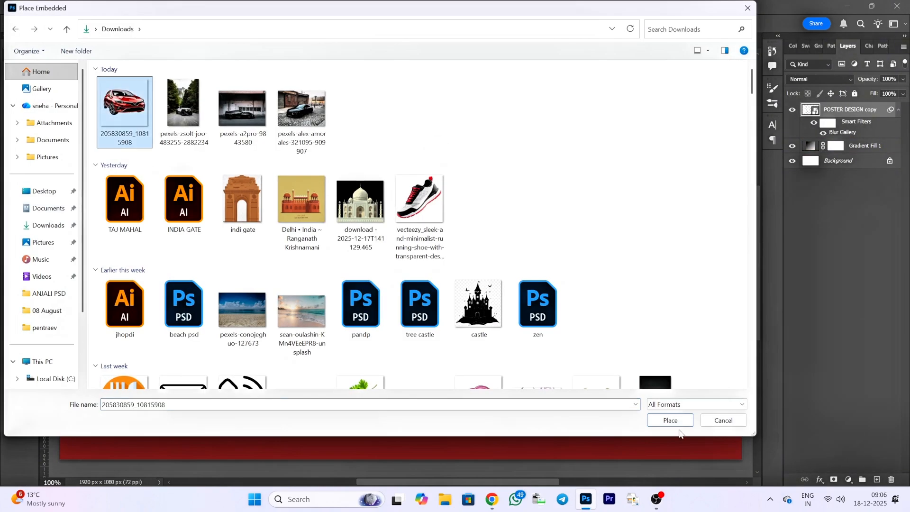
click(670, 419)
drag(592, 461, 505, 403)
key(Return)
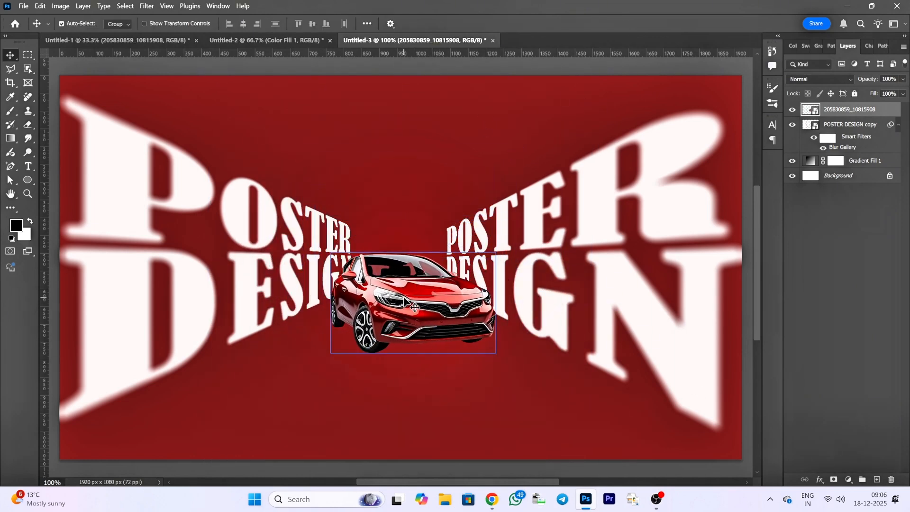
- Centre the car horizontally on the canvas at X 960 px, Y 654 px, and apply the transform
key(ctrl+t)
drag(425, 349, 409, 355)
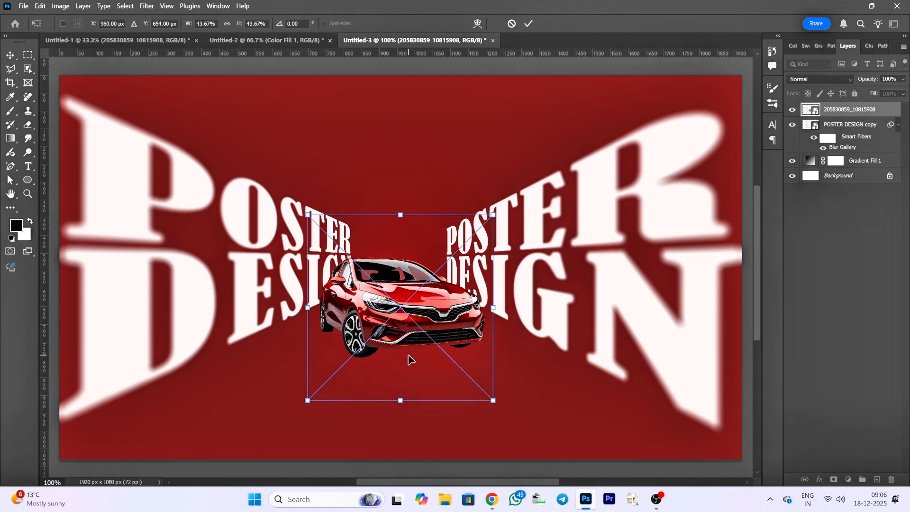
drag(496, 449, 504, 421)
key(Return)
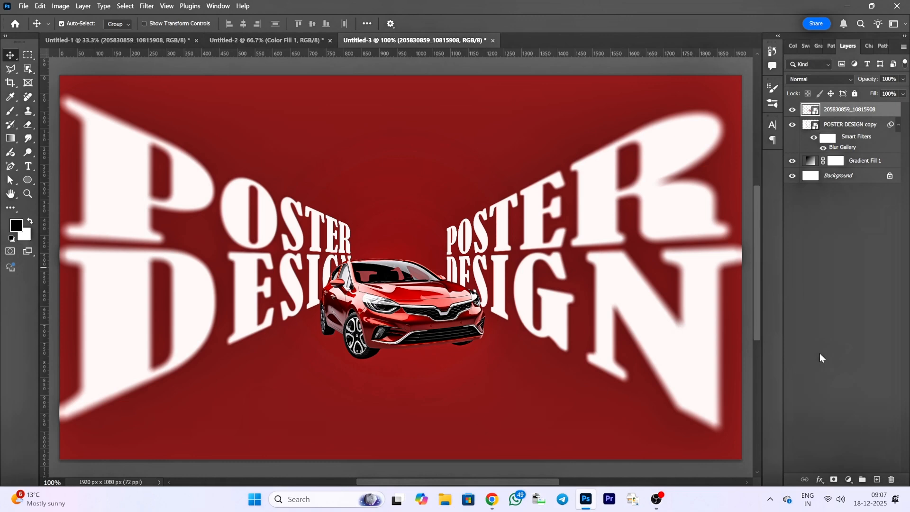
- Open the background gradient fill for editing and lighten its inner colour stop to red df4444
double_click(810, 161)
click(674, 184)
click(436, 270)
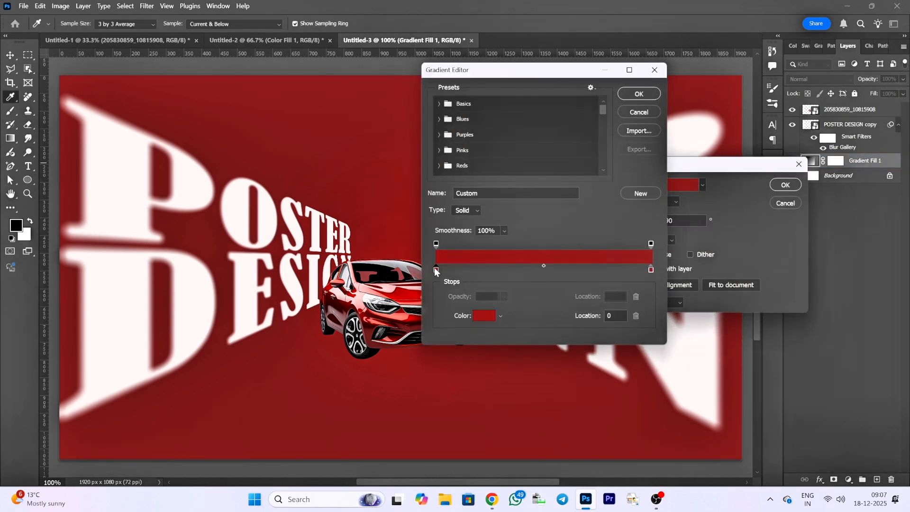
click(484, 316)
drag(715, 155, 708, 133)
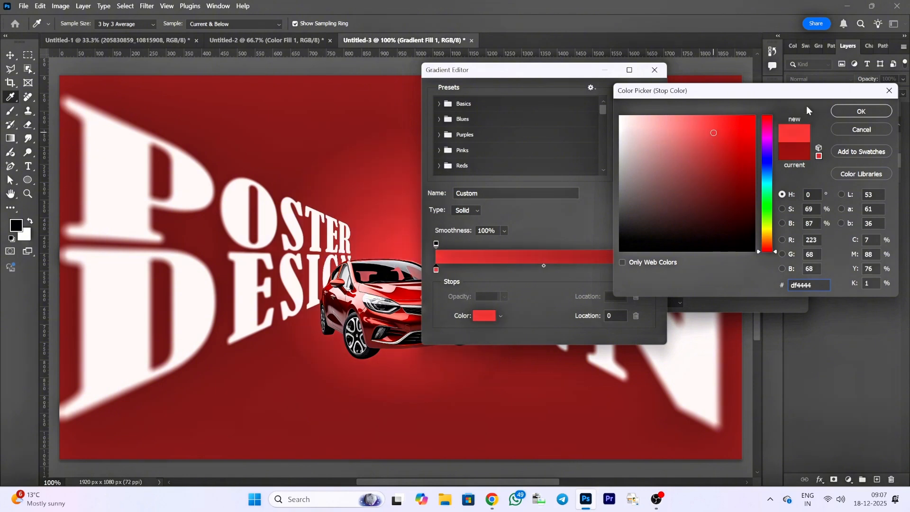
click(860, 111)
- Change the gradient's outer colour stop at location 100 to a brighter red
click(651, 270)
click(483, 316)
mouse_move(714, 165)
mouse_down()
mouse_move(725, 154)
mouse_move(706, 151)
mouse_move(721, 138)
mouse_move(719, 153)
mouse_up()
click(861, 111)
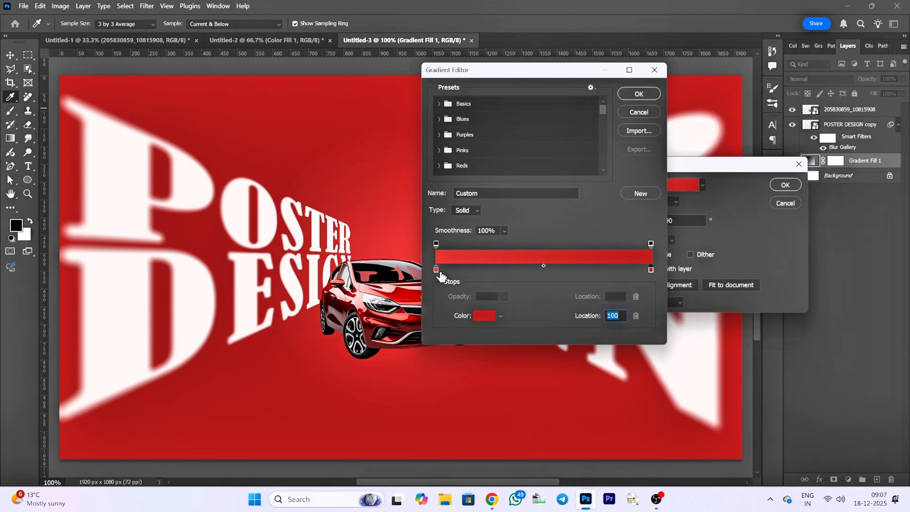
- Brighten the gradient's inner colour stop further, keep the Radial style, and apply the gradient fill
click(436, 270)
click(484, 316)
drag(680, 183, 709, 122)
click(860, 111)
click(640, 91)
click(666, 203)
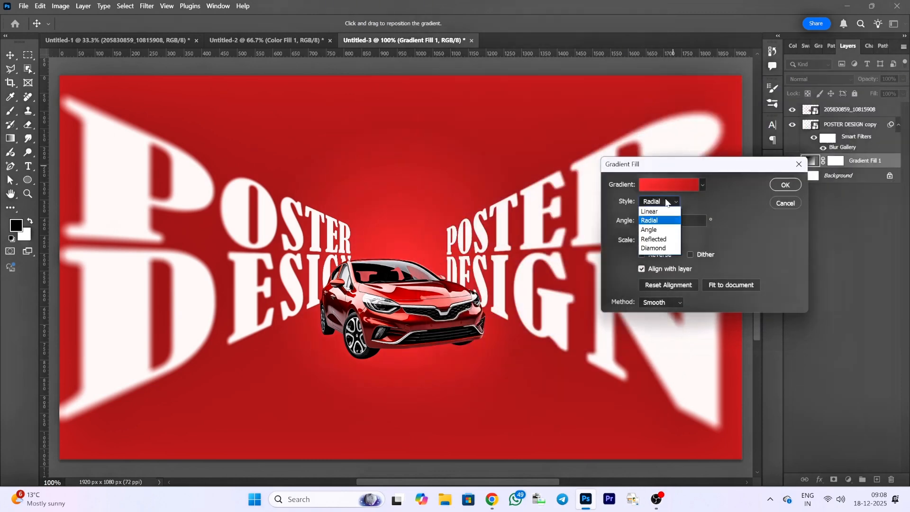
click(666, 203)
click(785, 185)
- Slightly adjust the car's size, shift it a little to the right on the canvas, and apply the transform
click(846, 110)
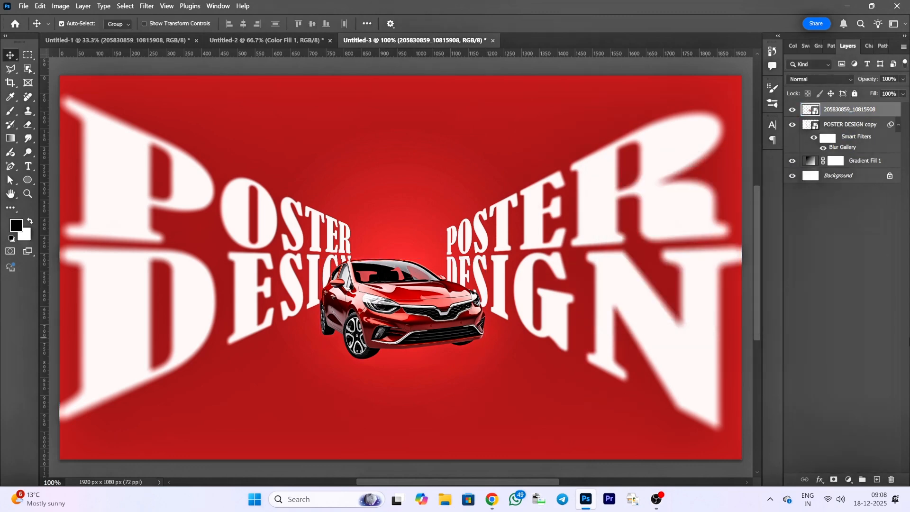
key(ctrl+t)
drag(507, 419, 508, 420)
drag(431, 386, 439, 384)
click(529, 21)
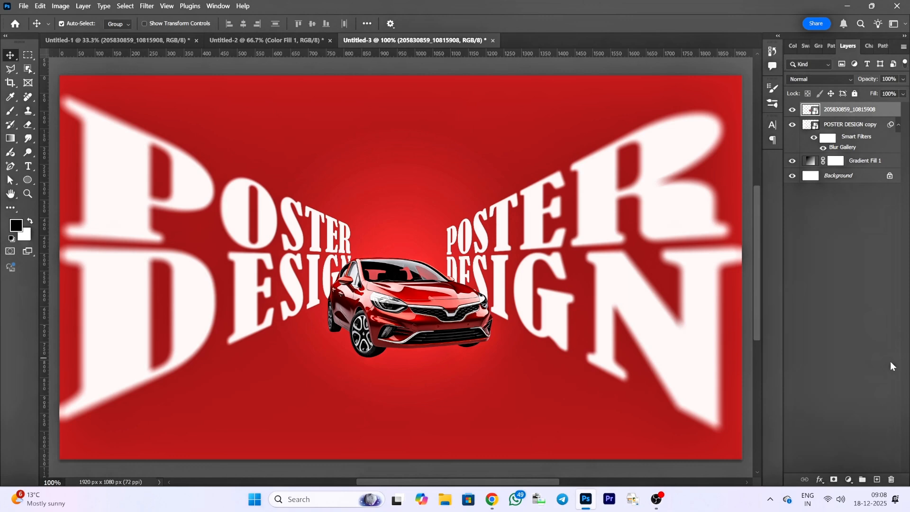
- Add the two-line text "NEW ARRIVAL" above the car and centre-align it
click(28, 166)
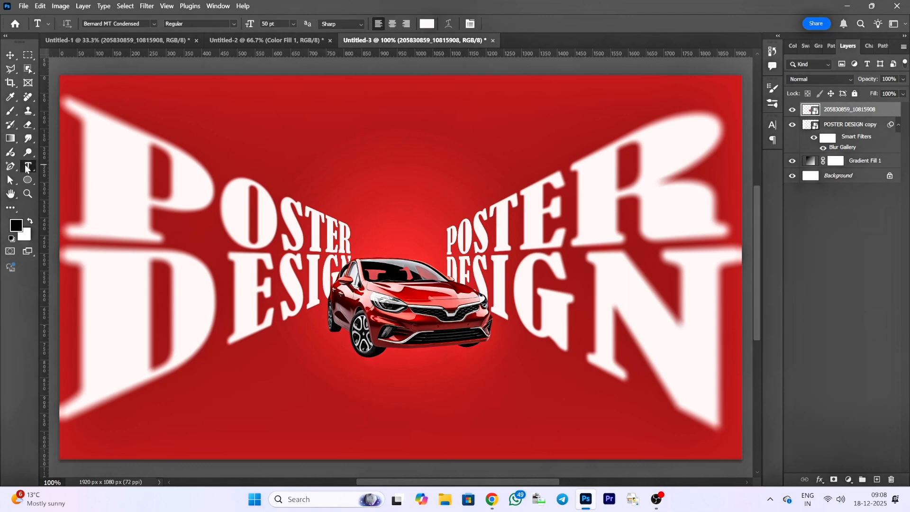
click(332, 178)
text(ne)
key(BackSpace)
key(BackSpace)
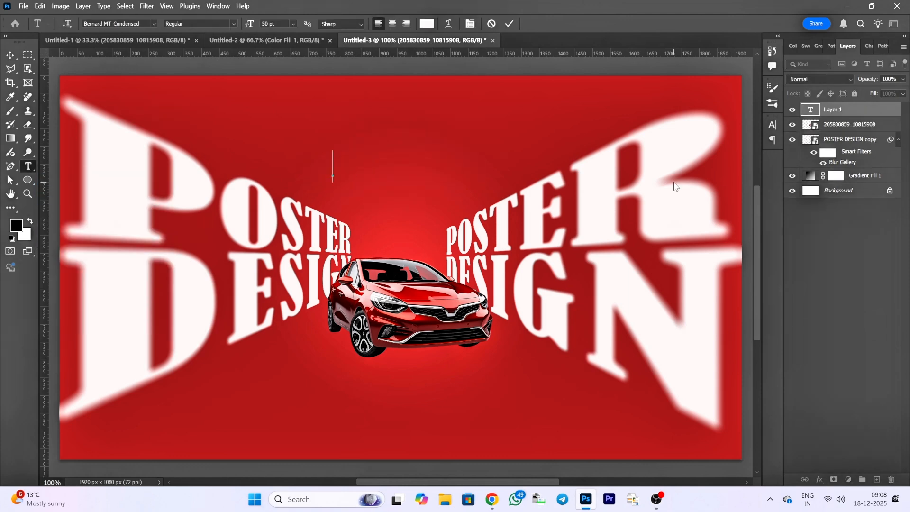
text(NEW ARRIVAL)
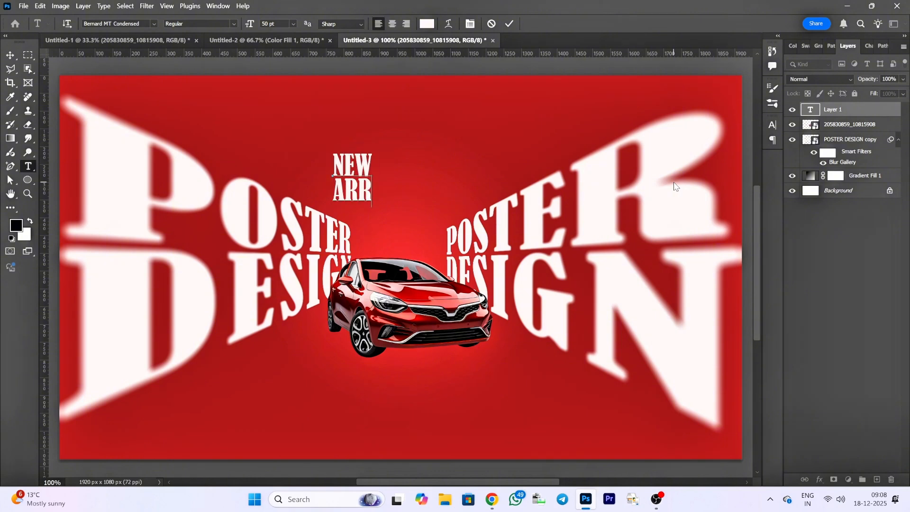
click(391, 24)
- Set the NEW ARRIVAL text in Bebas Neue, enlarge it to about 140%, and move it closer to the canvas centre
key(ctrl+a)
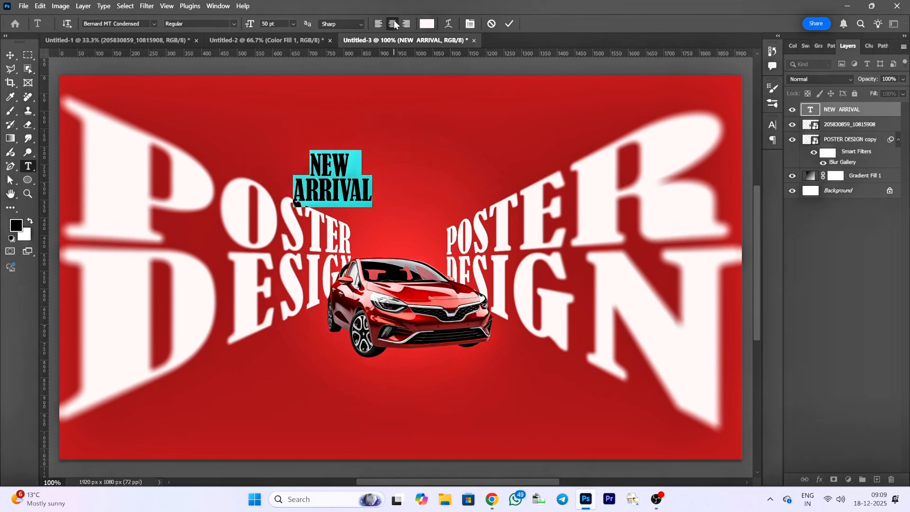
click(151, 21)
click(235, 95)
drag(368, 228, 430, 211)
click(508, 24)
click(11, 56)
key(ctrl+t)
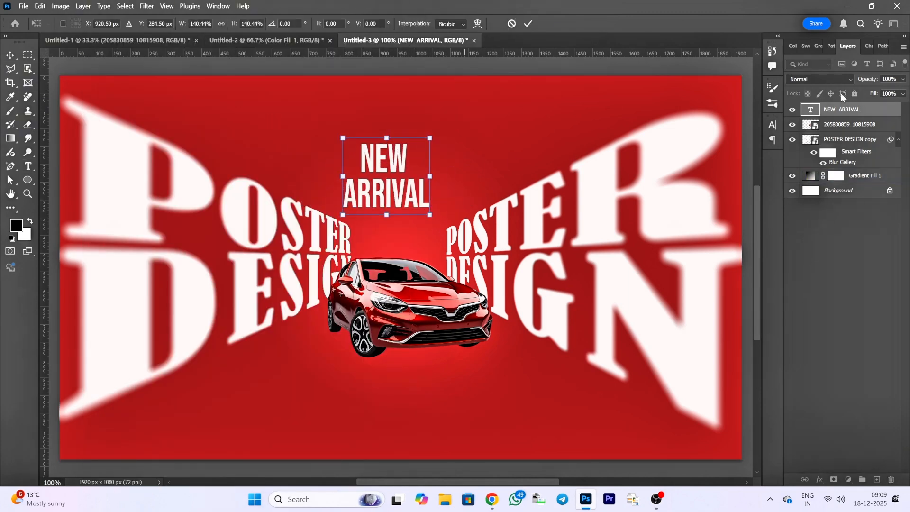
- Set the tracking of the NEW ARRIVAL text to 160
double_click(810, 110)
click(773, 125)
click(736, 164)
text(160)
key(Return)
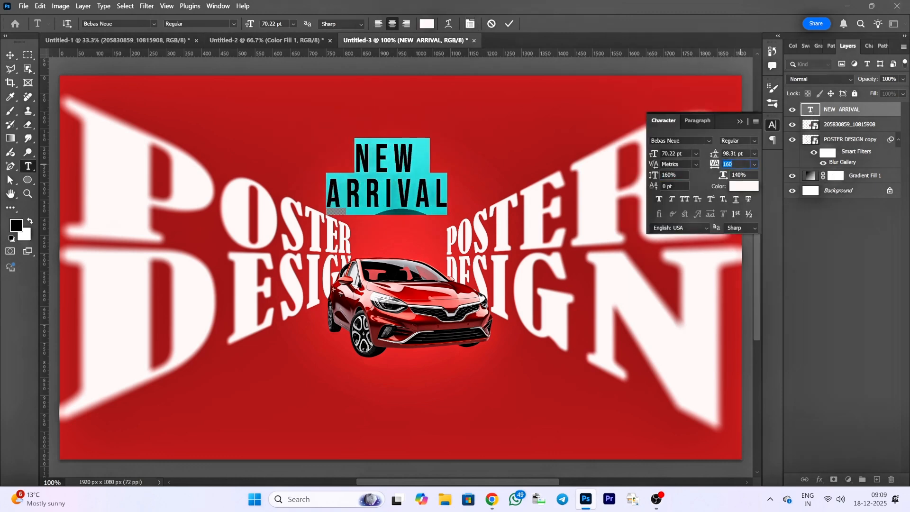
- Set the NEW ARRIVAL leading to 102 pt, try faux bold and remove it again, and commit the text
key(Up)
key(Up)
key(Up)
key(Up)
click(659, 199)
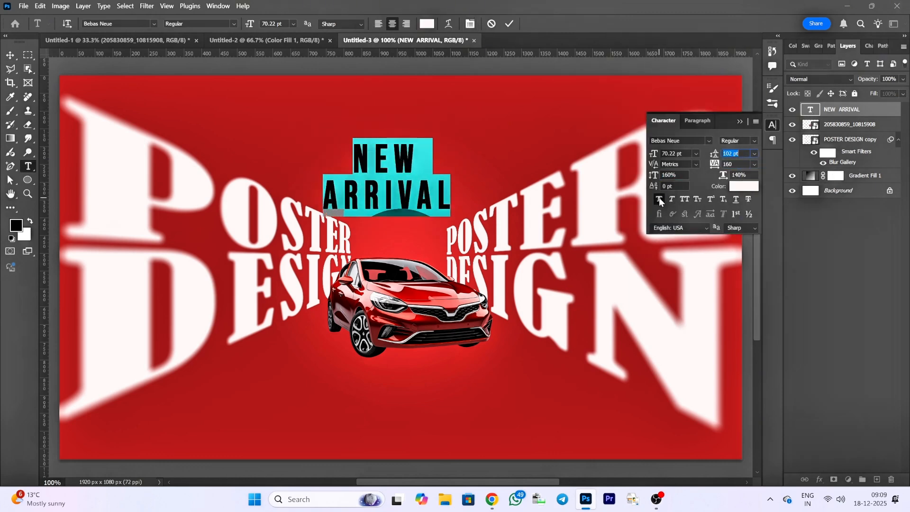
click(658, 201)
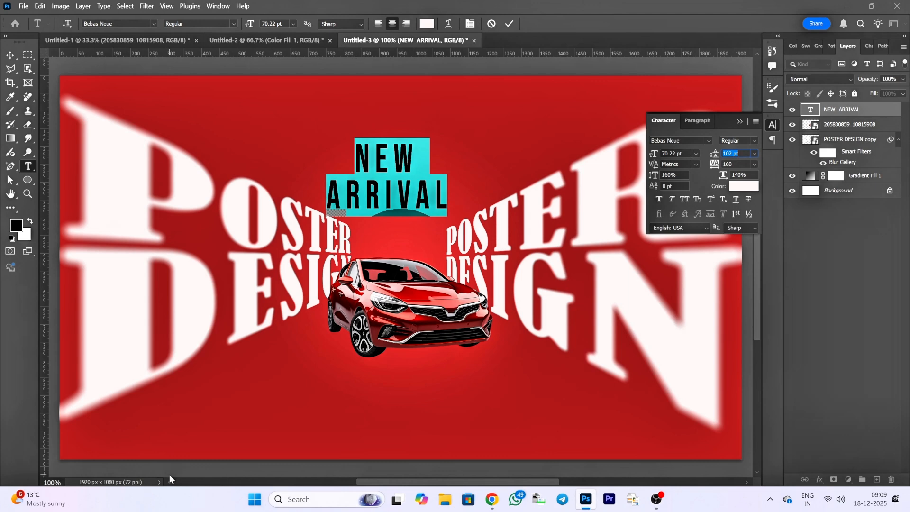
click(510, 24)
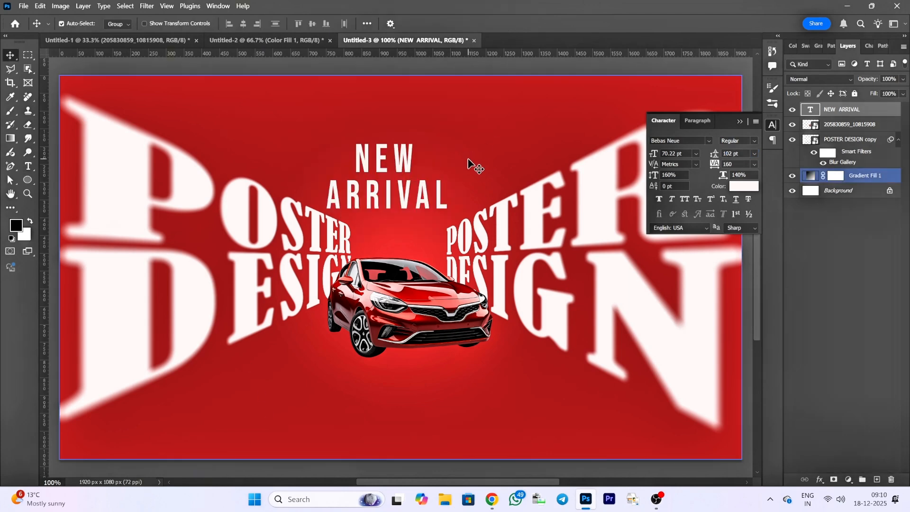
- Move the NEW ARRIVAL text up near the poster's upper edge and scale it down to about 74%
key(ctrl+t)
drag(406, 147, 407, 106)
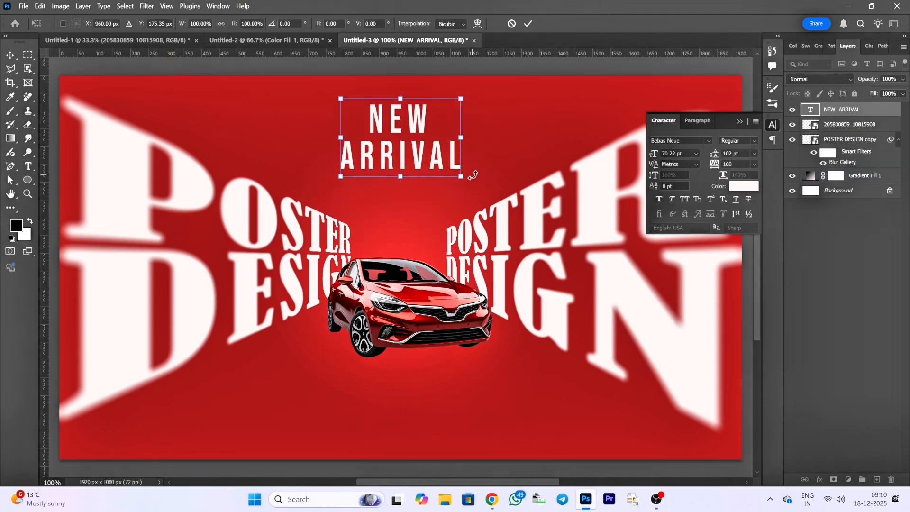
mouse_move(462, 173)
mouse_down()
mouse_move(443, 164)
mouse_move(454, 164)
mouse_up()
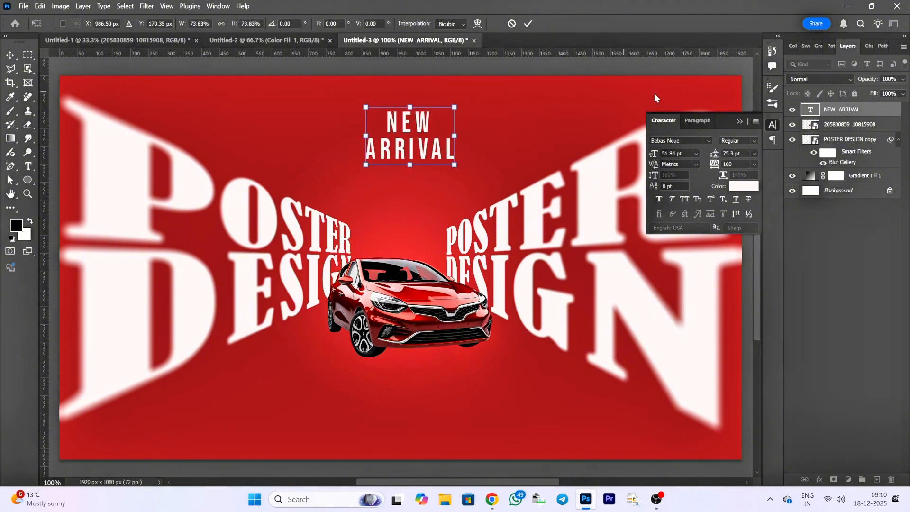
key(Return)
- Reduce the NEW ARRIVAL tracking to 40 and change its font to Arial Narrow
double_click(807, 110)
click(739, 164)
scroll(739, 164, down, 7)
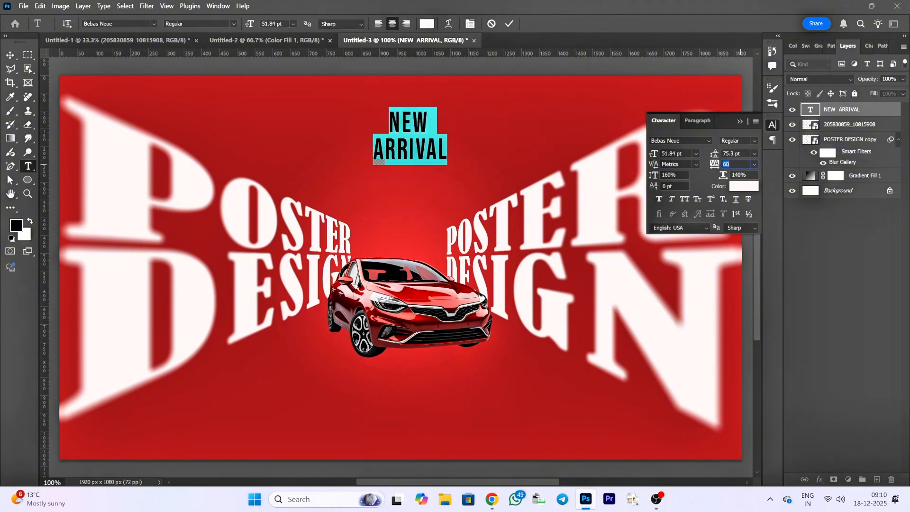
scroll(736, 164, up, 2)
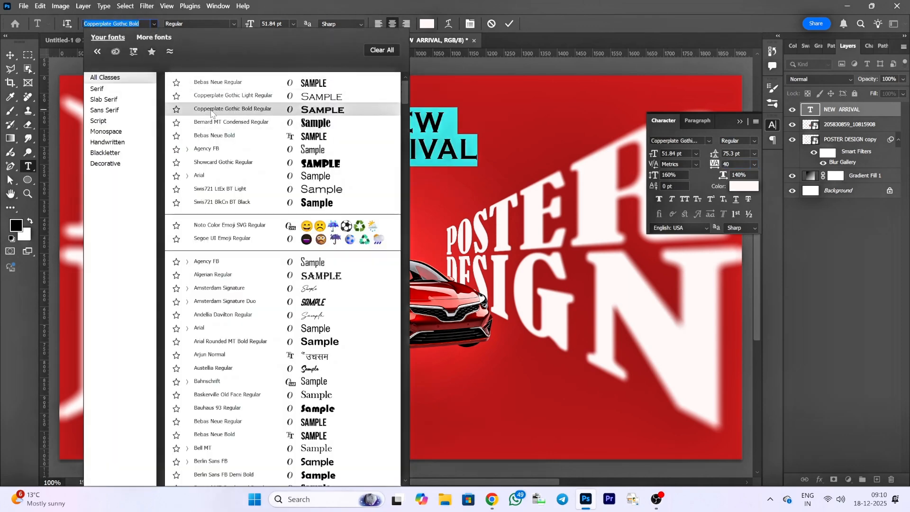
click(221, 176)
click(858, 111)
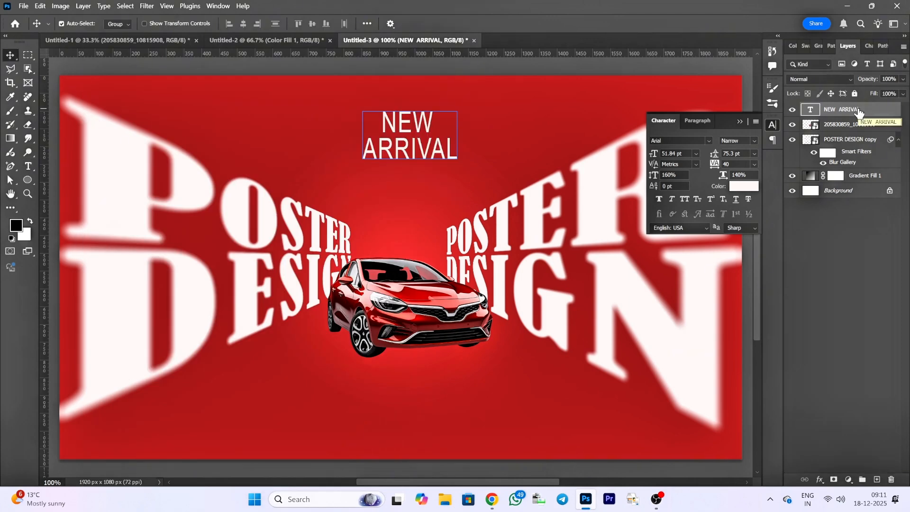
- Reduce the font size of only the word NEW so it is smaller than ARRIVAL
double_click(816, 110)
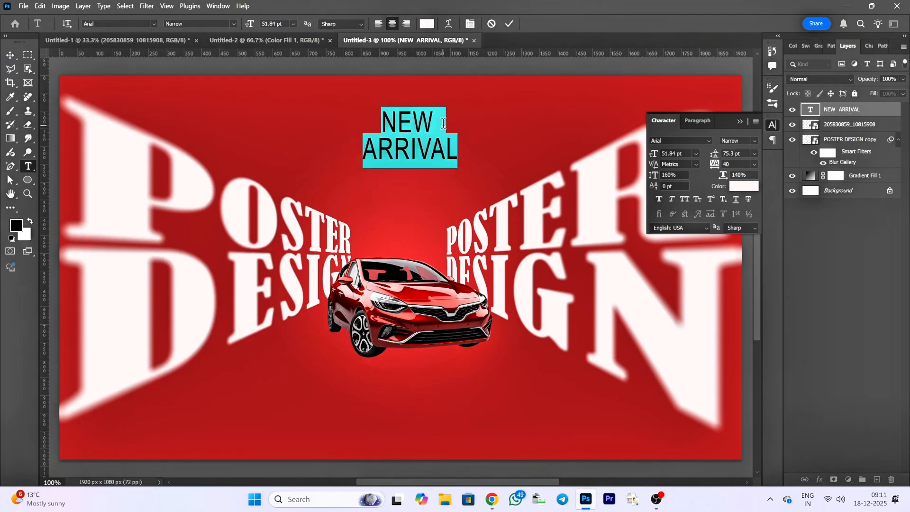
drag(382, 123, 440, 123)
scroll(682, 157, down, 20)
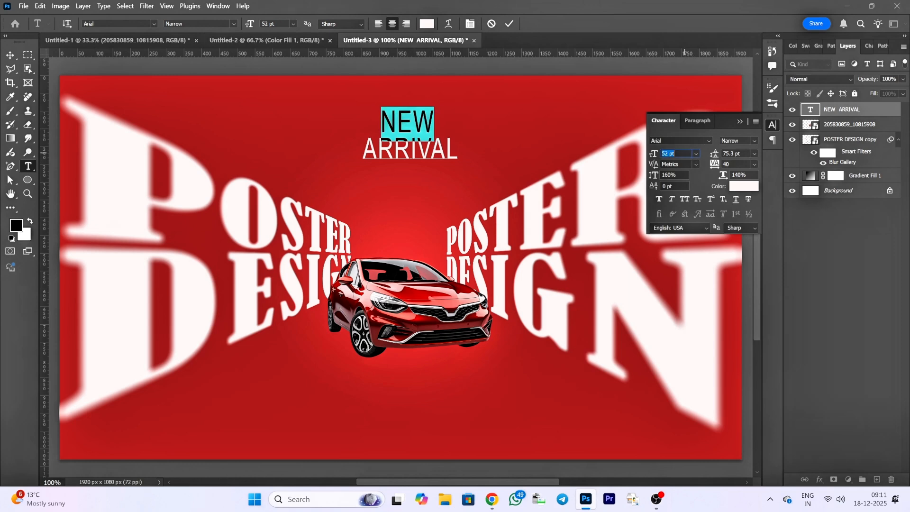
key(Escape)
key(v)
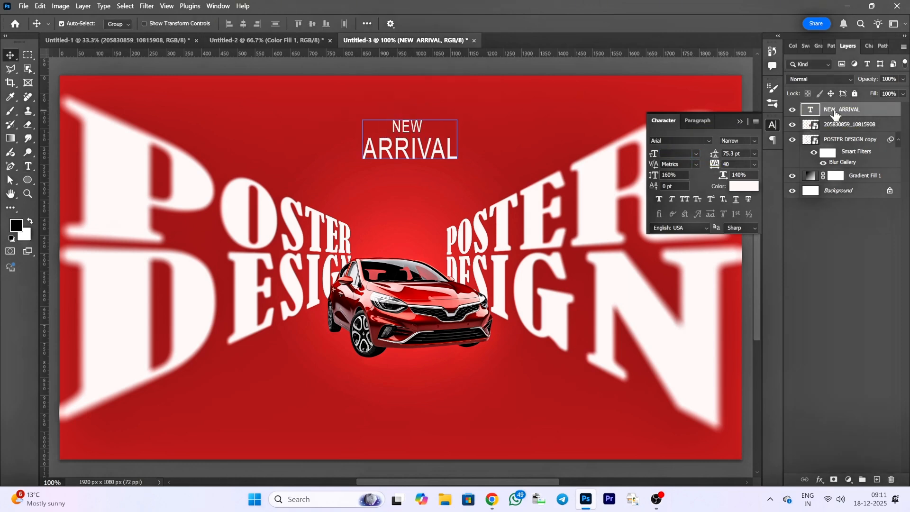
- Apply faux bold to the NEW ARRIVAL text and rescale it at the top centre of the poster
click(659, 199)
key(ctrl+t)
drag(459, 167, 429, 132)
click(528, 23)
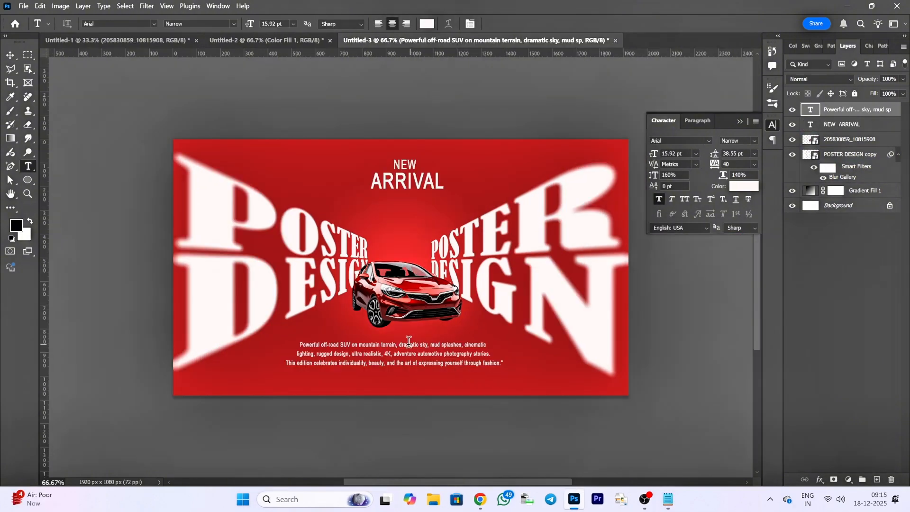
- Change the font of the three-line description below the car to Bebas Neue Bold
drag(298, 348, 507, 363)
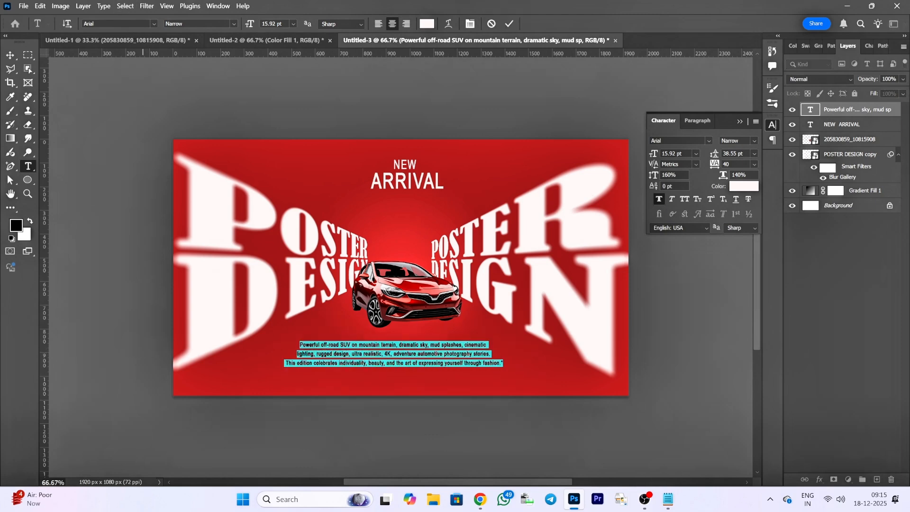
click(153, 23)
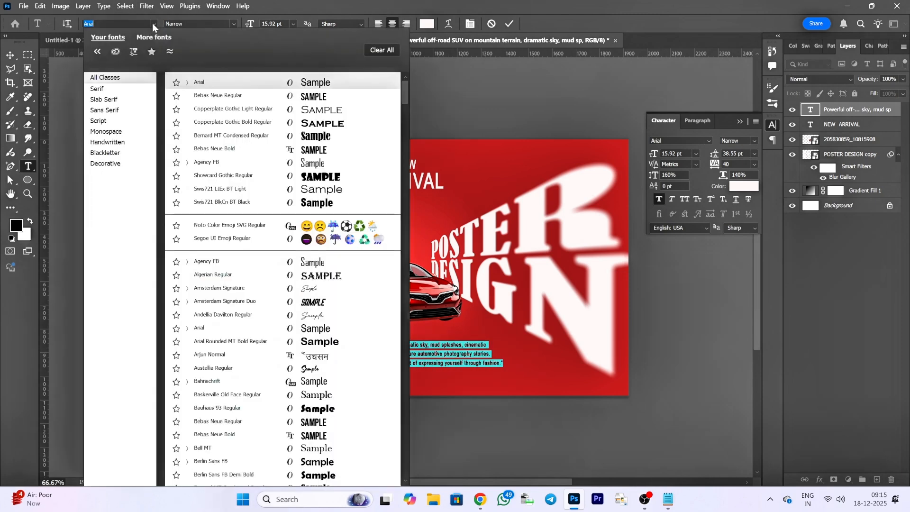
click(222, 150)
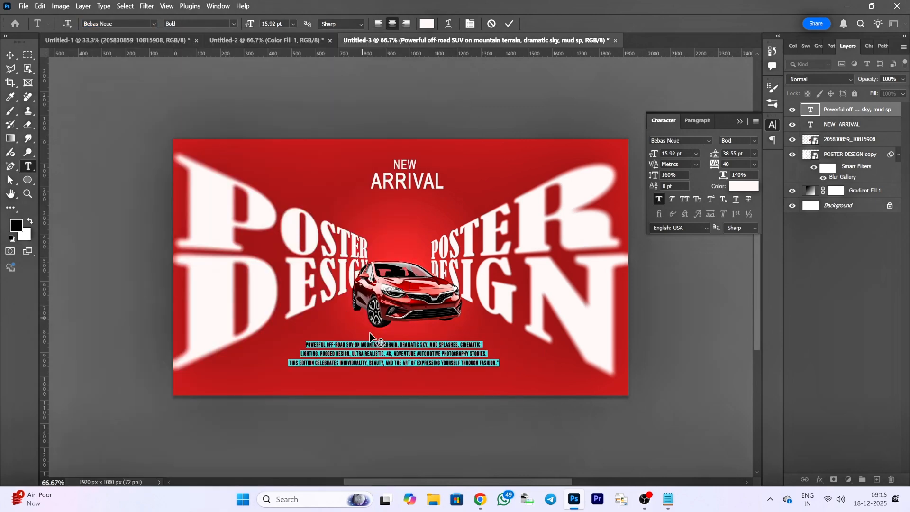
click(855, 115)
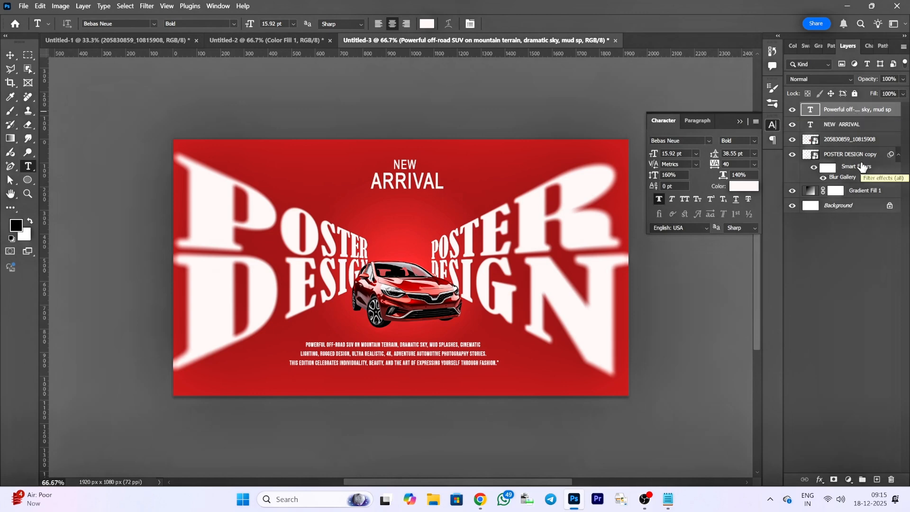
click(837, 124)
double_click(809, 126)
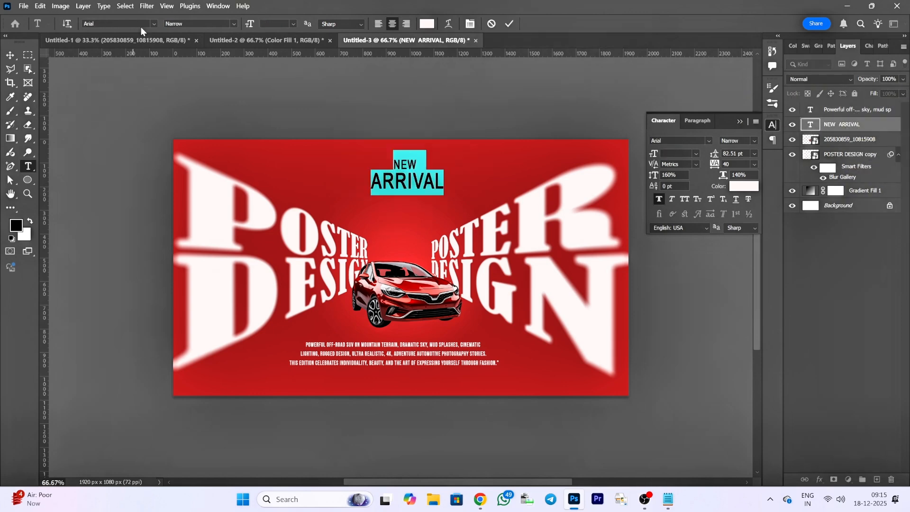
click(153, 24)
click(217, 80)
key(Escape)
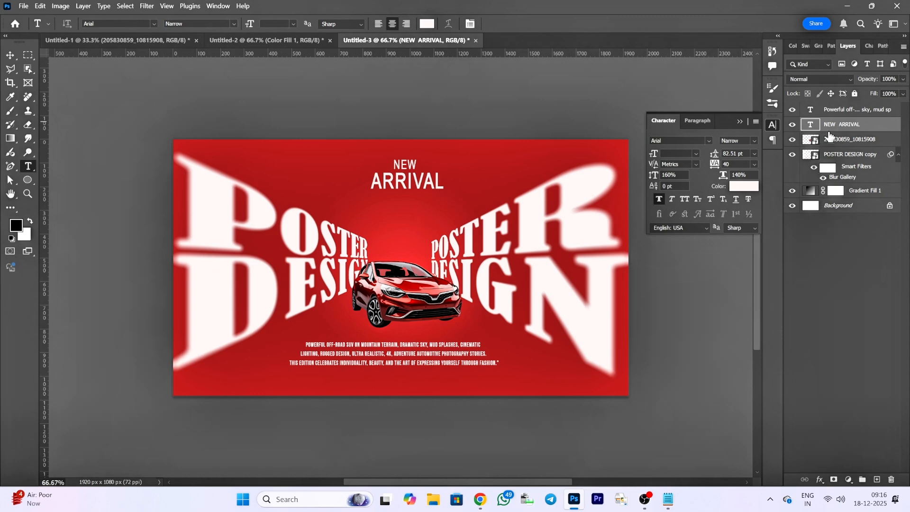
- Centre the three-line description below the car and lower its opacity to 90%
click(844, 112)
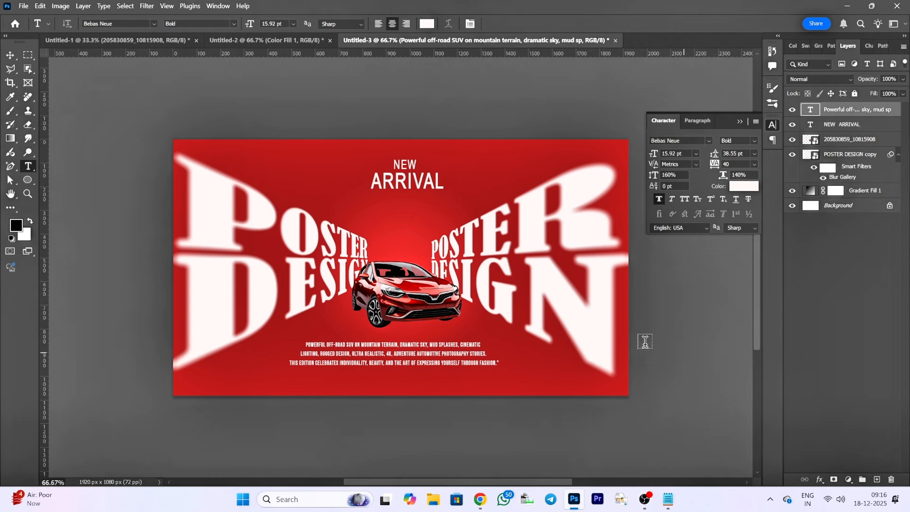
click(10, 55)
key(ctrl+t)
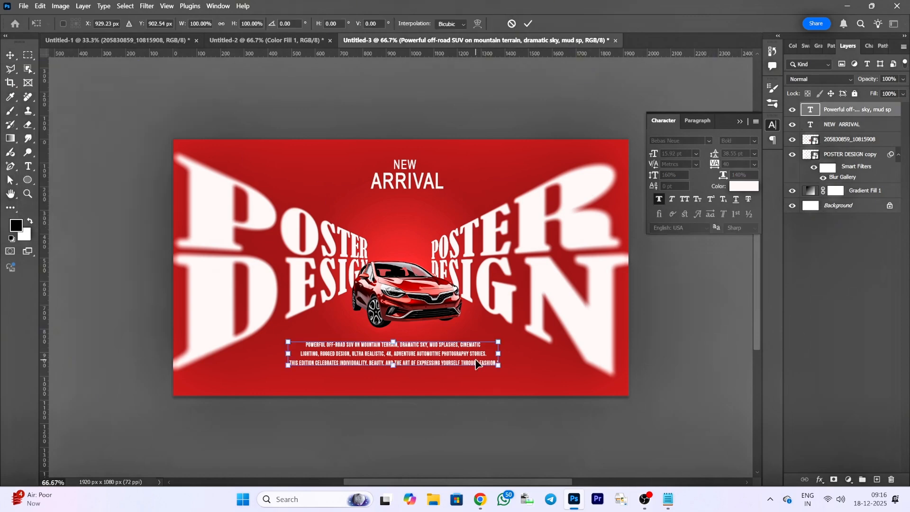
mouse_move(412, 352)
mouse_down()
mouse_move(419, 366)
mouse_move(404, 358)
mouse_up()
click(528, 24)
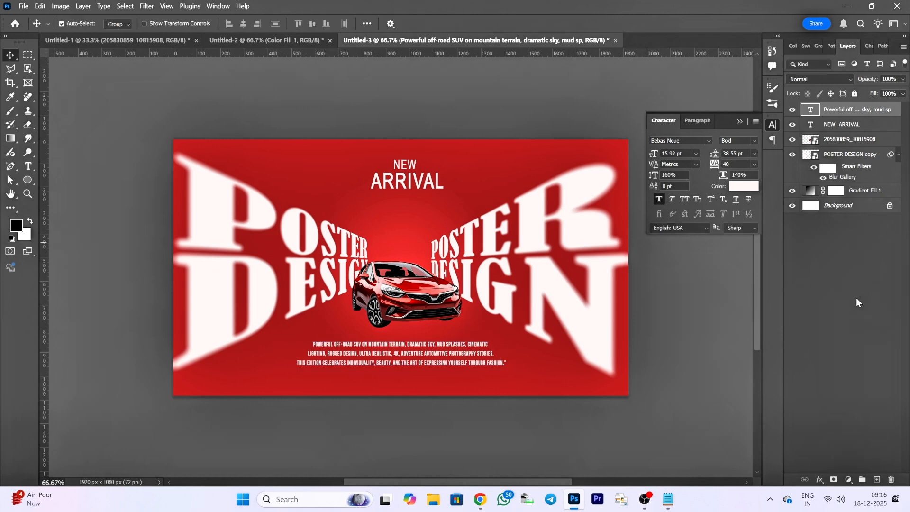
click(903, 79)
drag(899, 99, 887, 104)
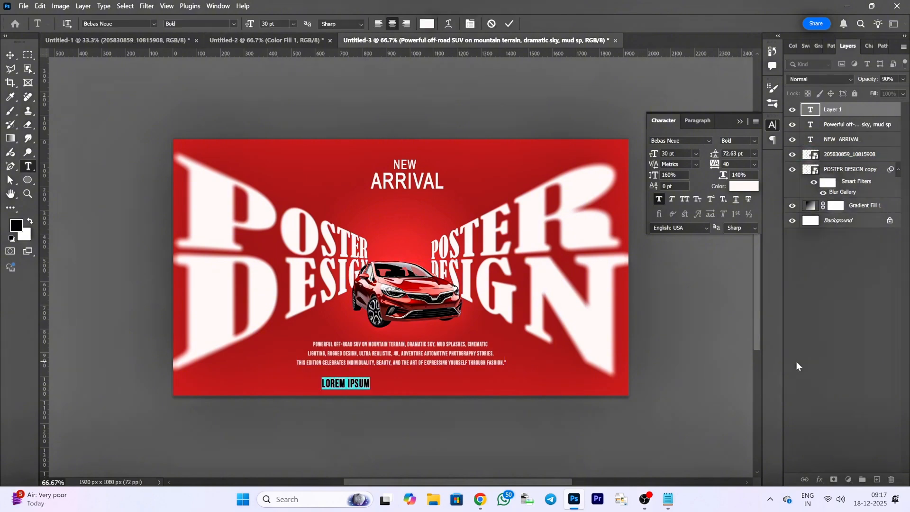
- Add a contact e-mail line in Arial Narrow below the description text
text(@BUY)
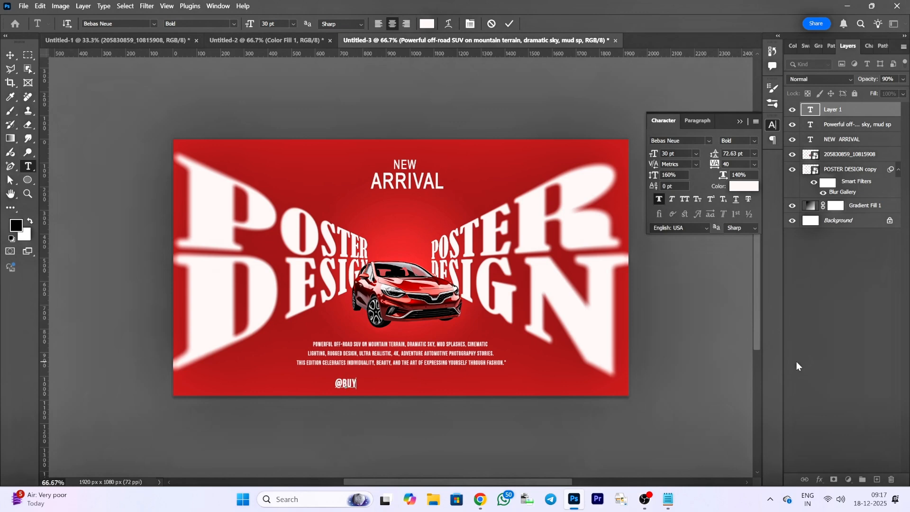
text(CA)
key(BackSpace)
key(BackSpace)
click(153, 24)
click(339, 294)
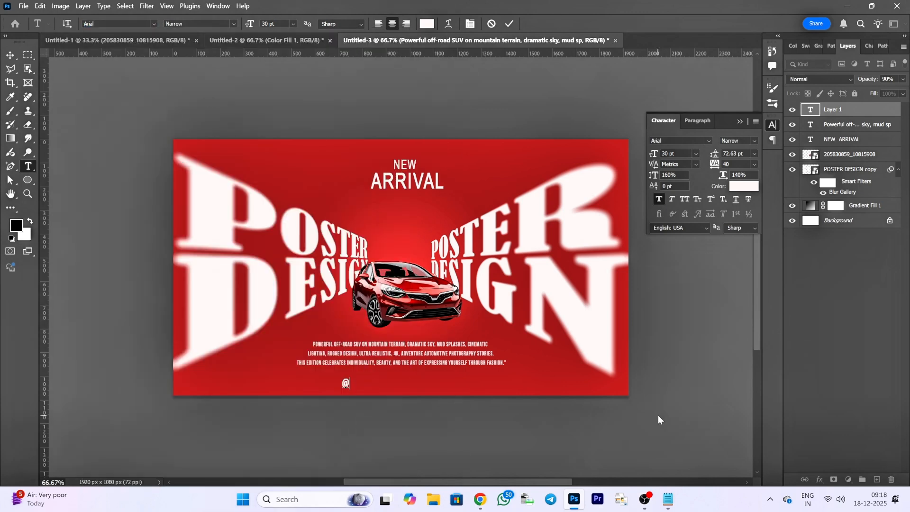
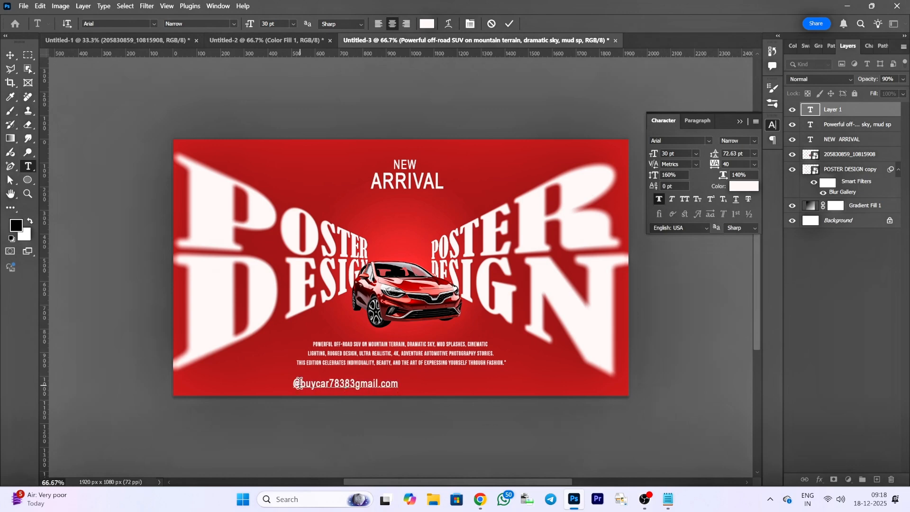
click(11, 55)
- Set the contact e-mail line's font size to 18 pt and centre it under the description
double_click(810, 110)
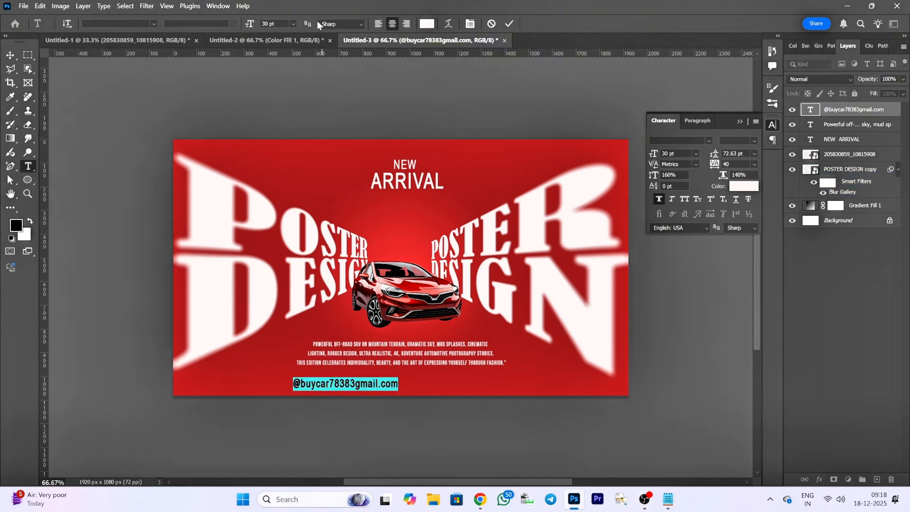
key(Down)
key(Down)
key(Down)
key(Down)
key(Down)
key(Down)
key(Down)
key(Down)
key(Down)
key(Down)
key(Down)
key(Down)
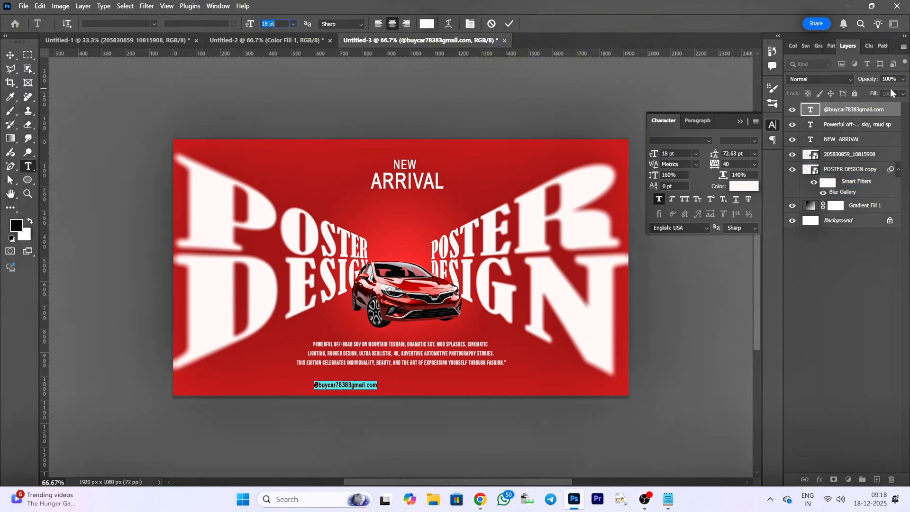
click(509, 24)
key(v)
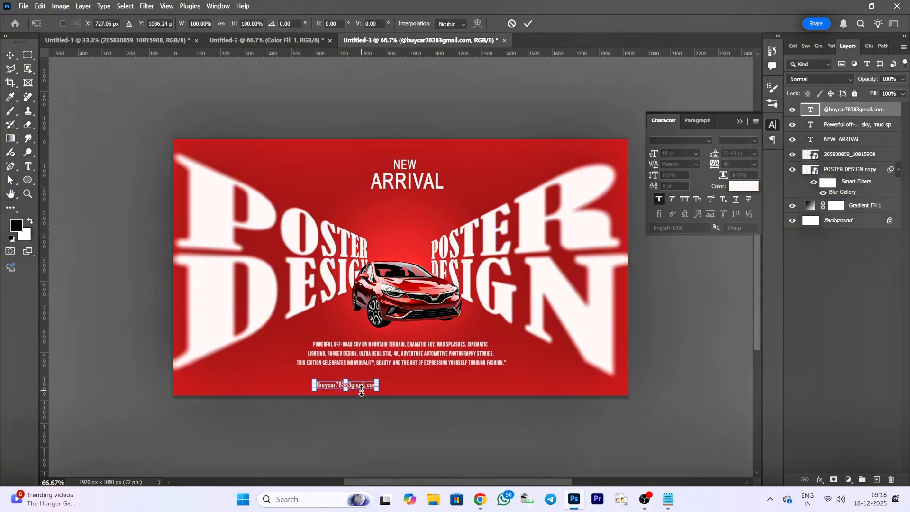
drag(363, 389, 418, 387)
click(529, 24)
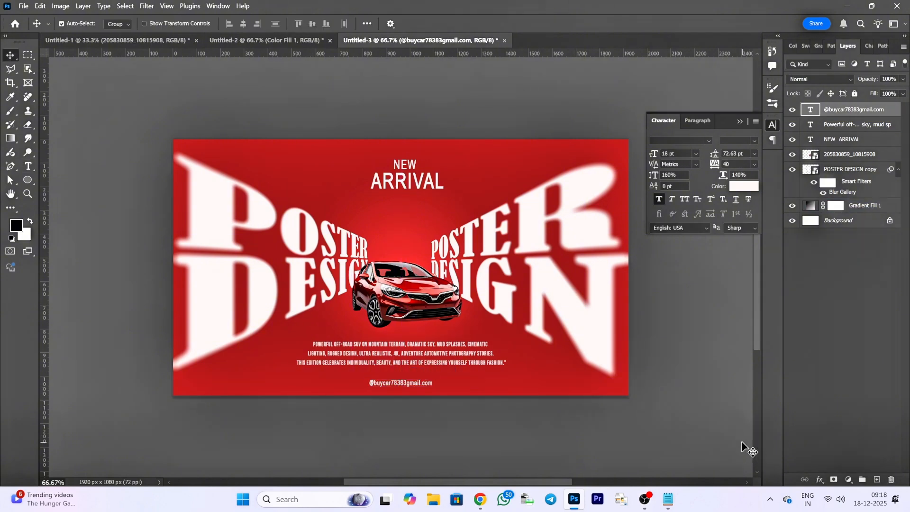
- Place the mail image as an embedded object, scaled to about 27%, just before the contact e-mail line
click(23, 6)
click(38, 219)
scroll(417, 213, down, 3)
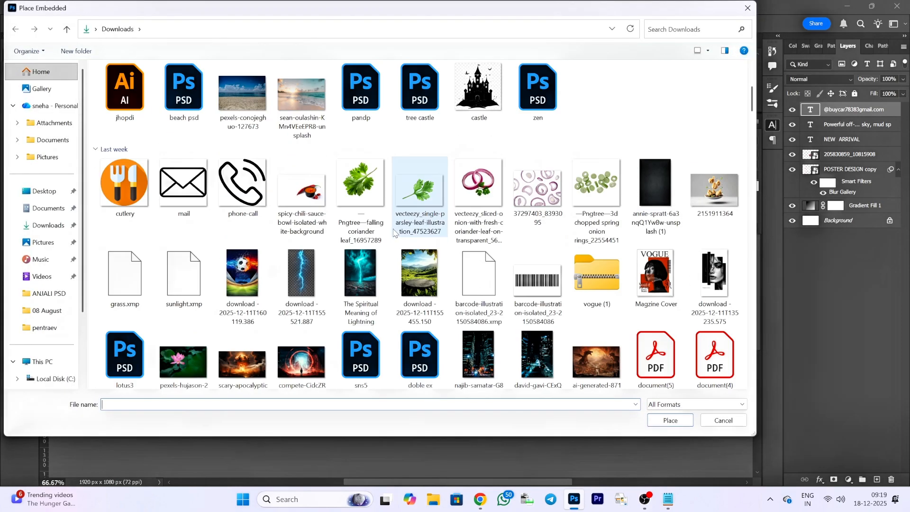
click(183, 188)
click(670, 420)
drag(446, 311, 354, 385)
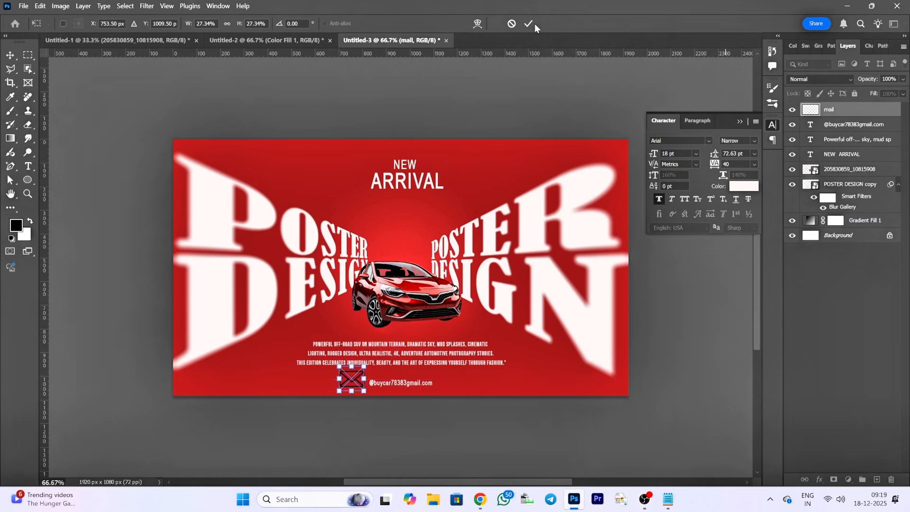
click(528, 23)
- Recolour the mail icon white with a Solid Color fill layer clipped to it
click(877, 480)
click(849, 480)
click(847, 284)
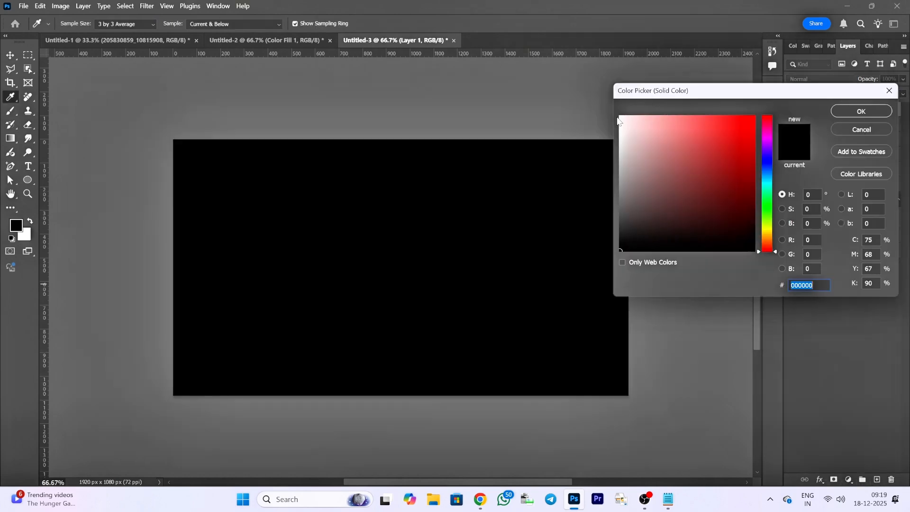
click(619, 117)
click(861, 111)
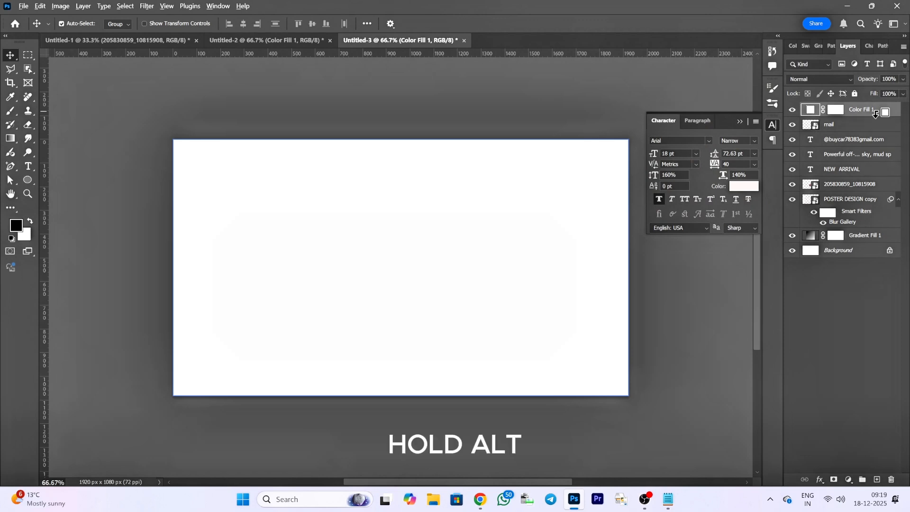
alt+click(876, 114)
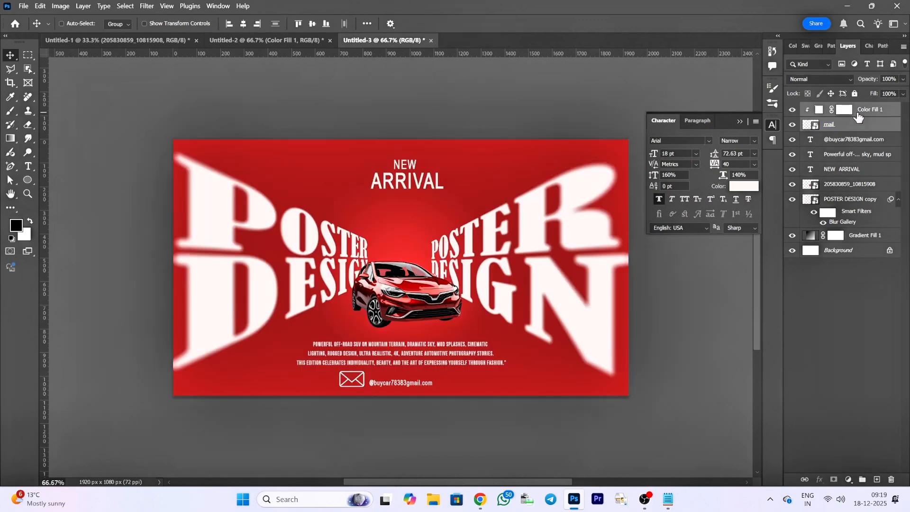
- Merge the white fill with the mail icon layer and rename the merged layer gmail
key(ctrl+e)
double_click(844, 108)
text(gmai)
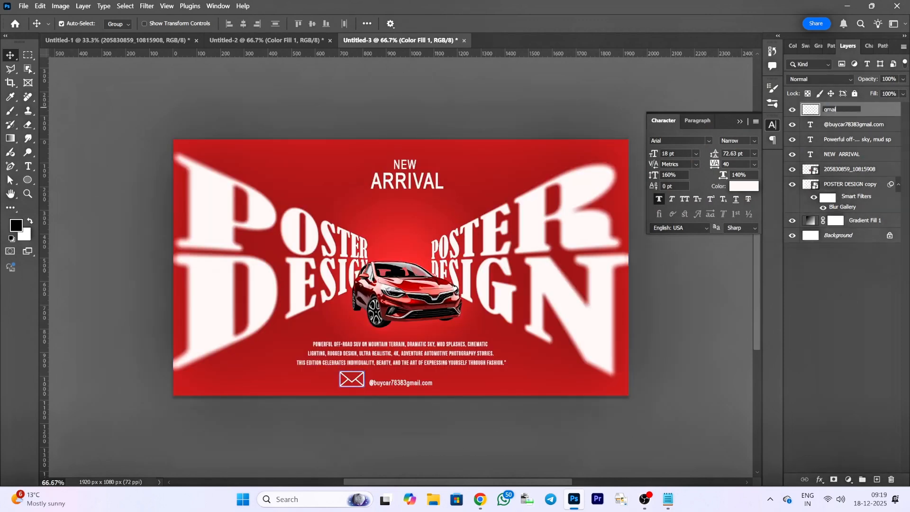
text(l)
key(Return)
- Shrink the envelope icon to about 73% and move it right beside the start of the contact e-mail line
key(ctrl+t)
drag(370, 397, 362, 390)
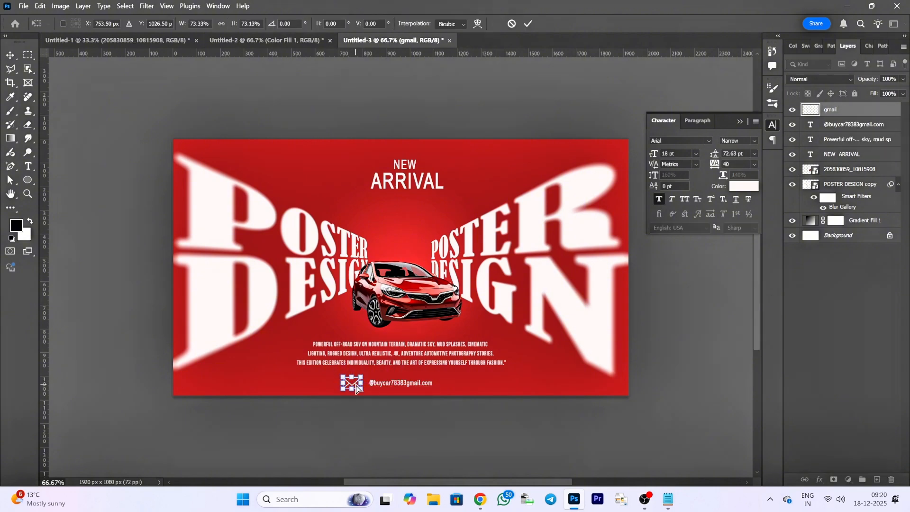
key(ctrl+plus)
mouse_move(327, 447)
mouse_down()
mouse_move(346, 446)
mouse_move(339, 445)
mouse_up()
click(528, 23)
key(ctrl+t)
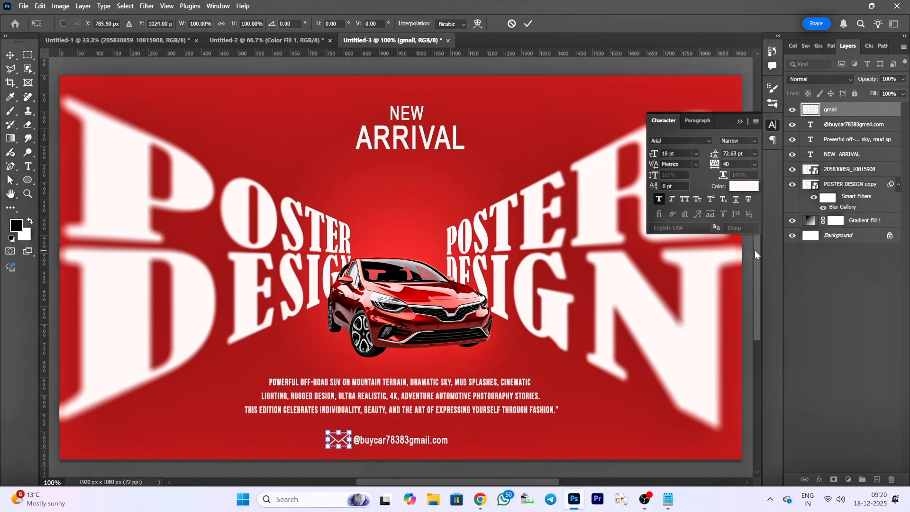
click(530, 24)
key(ctrl+minus)
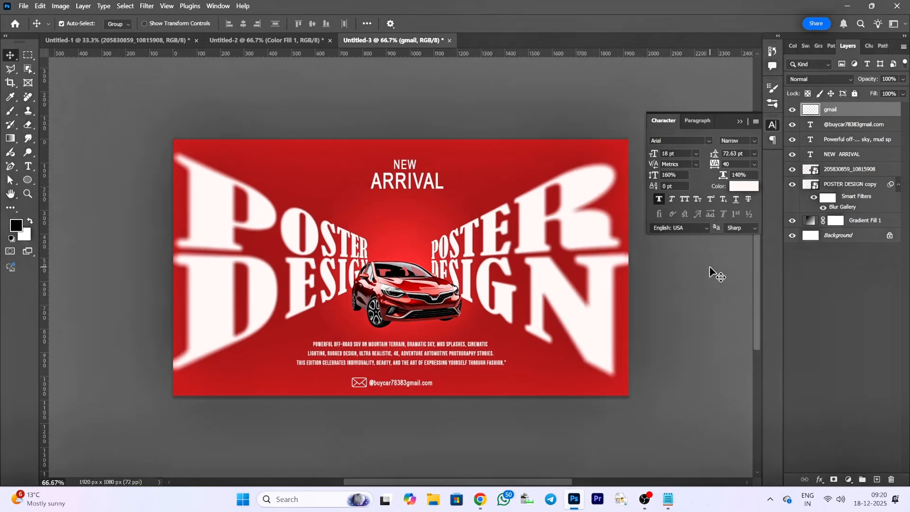
- Enlarge the NEW ARRIVAL heading slightly and shift it a little lower, centred above the car
click(842, 154)
key(ctrl+t)
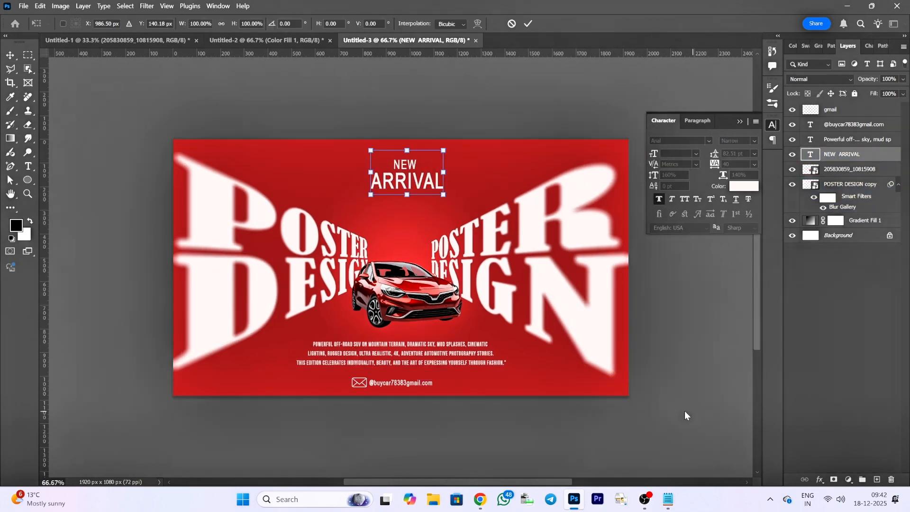
drag(408, 197, 409, 212)
drag(406, 152, 406, 160)
drag(445, 186, 410, 191)
click(528, 24)
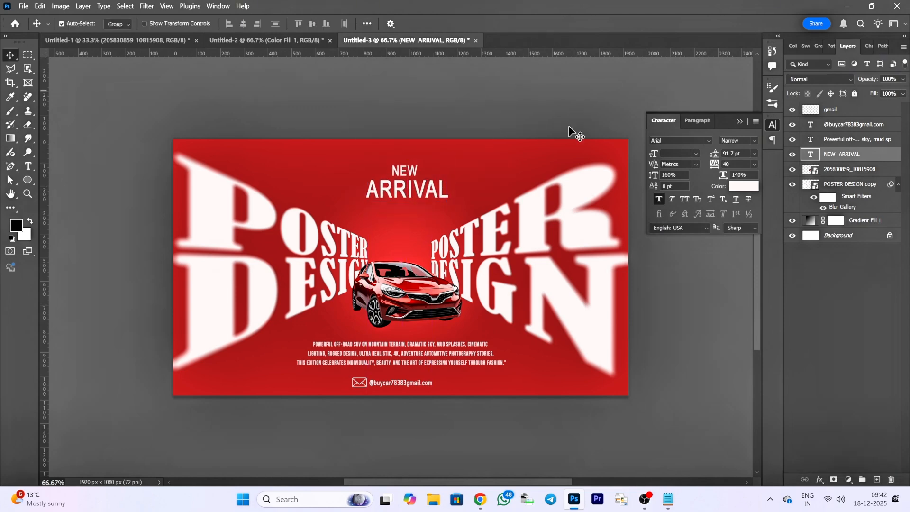
- Add a Gradient Overlay to NEW ARRIVAL running from a red sampled off the poster to white
double_click(862, 158)
double_click(885, 154)
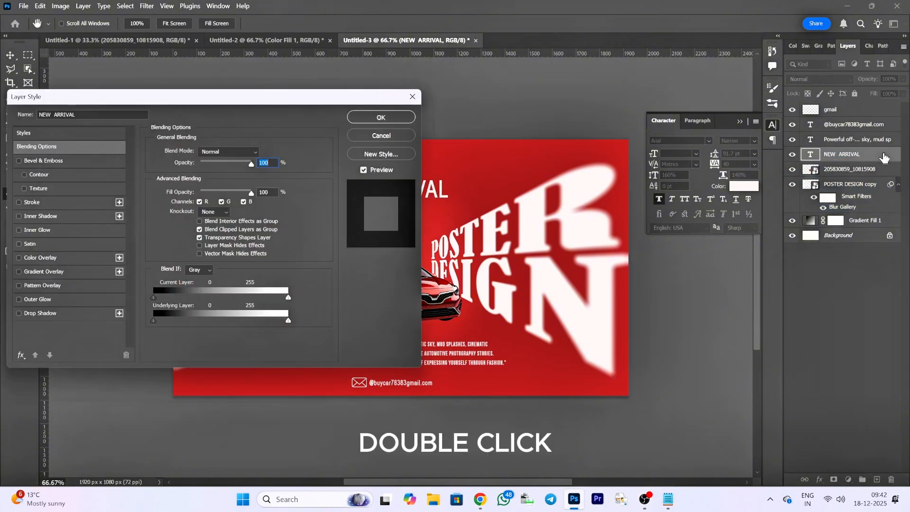
drag(213, 99, 392, 159)
drag(389, 143, 338, 139)
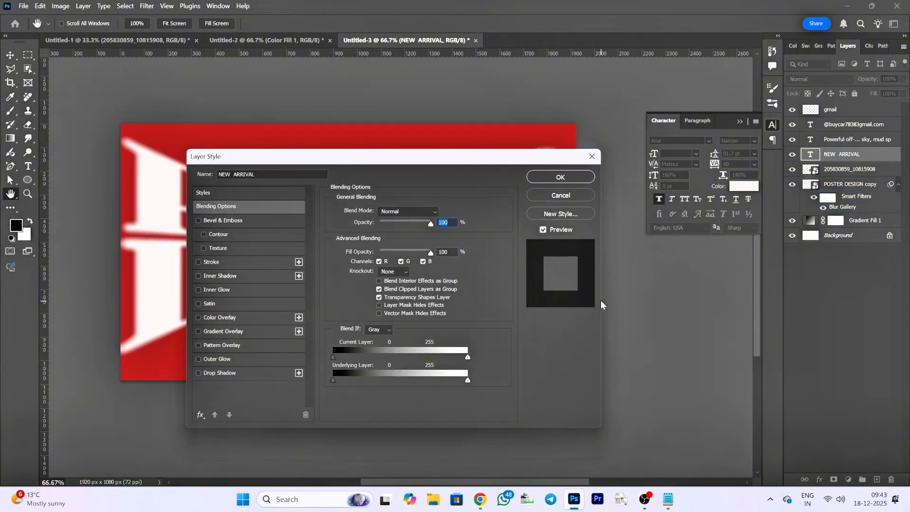
drag(451, 160, 687, 80)
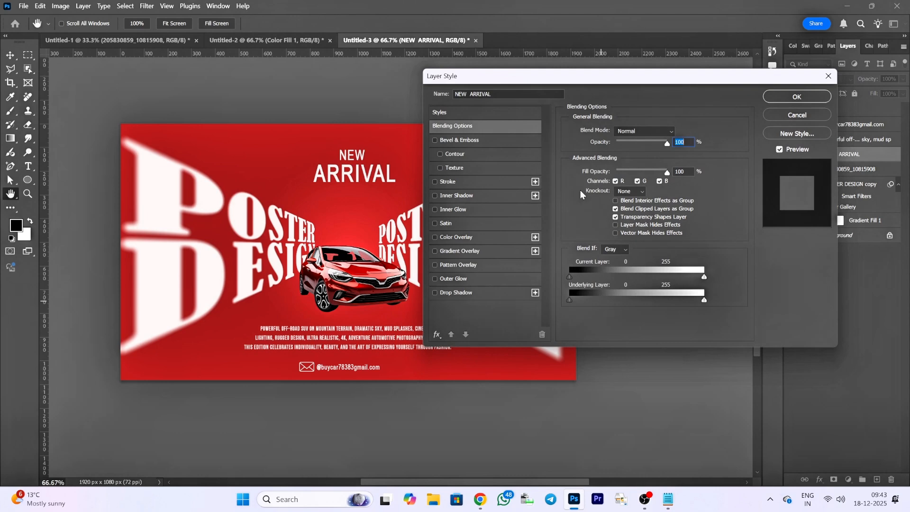
click(467, 251)
click(635, 155)
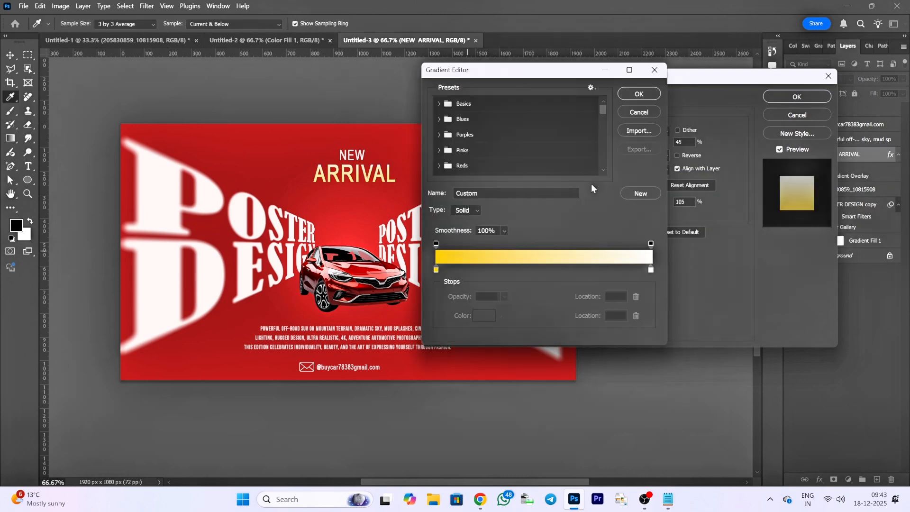
click(436, 270)
click(483, 316)
click(408, 313)
click(861, 111)
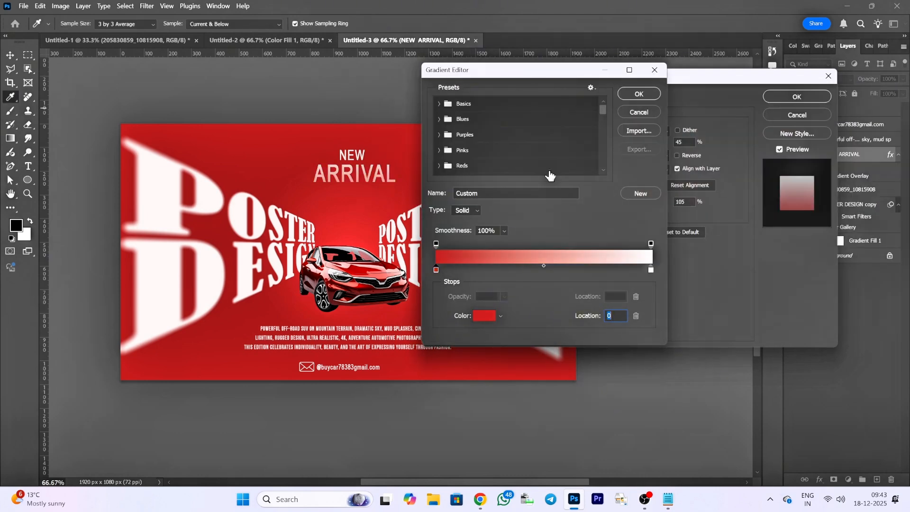
click(630, 93)
- Add a 2 px white Stroke to NEW ARRIVAL with its position set to Center
click(469, 182)
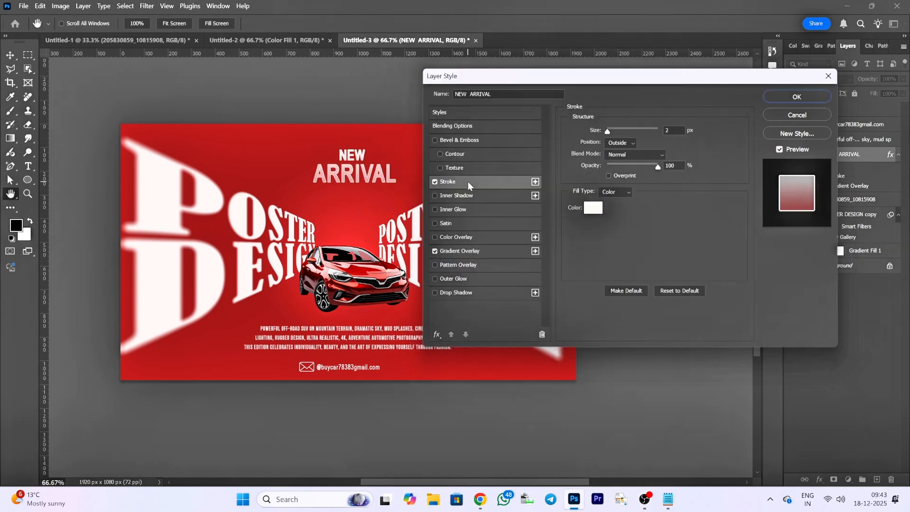
click(671, 130)
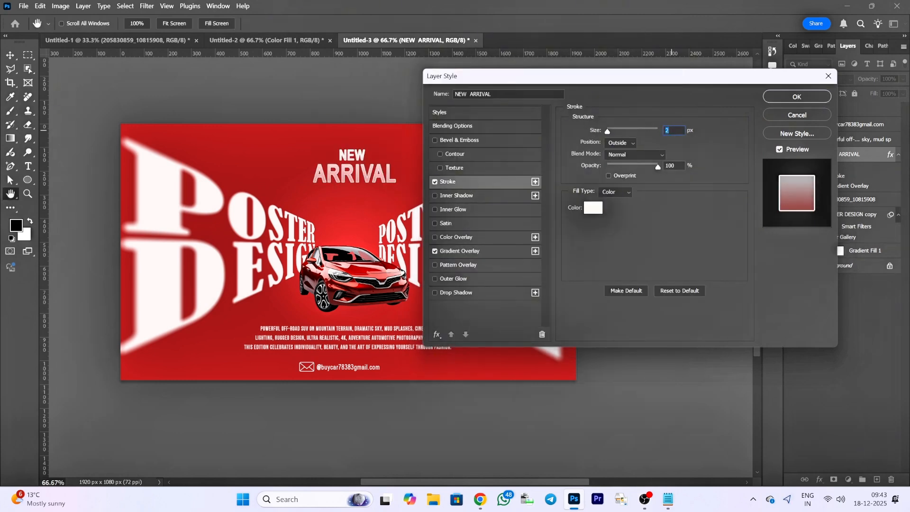
click(630, 142)
click(620, 152)
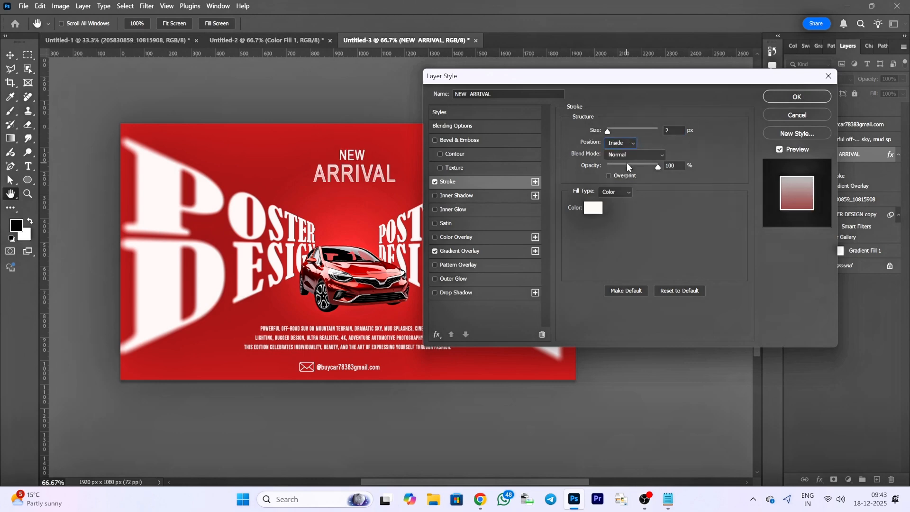
click(631, 143)
click(615, 171)
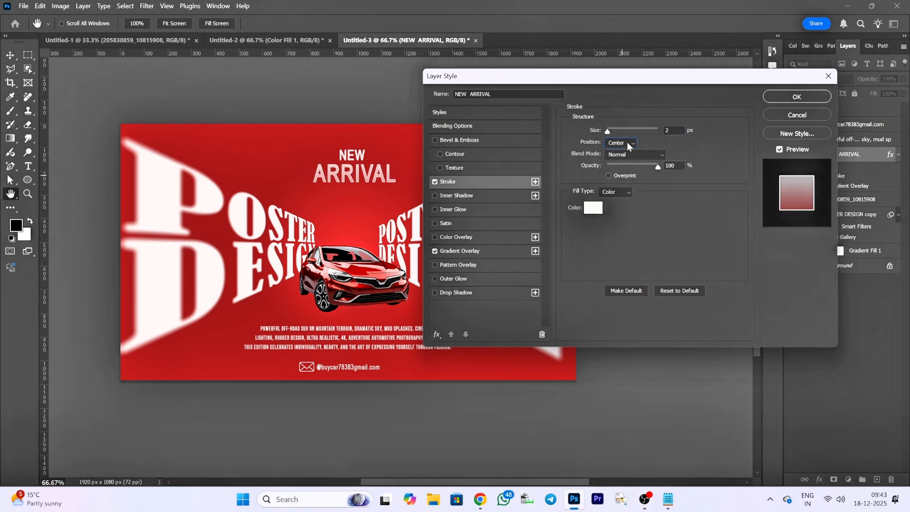
click(621, 143)
click(623, 154)
click(632, 143)
click(621, 171)
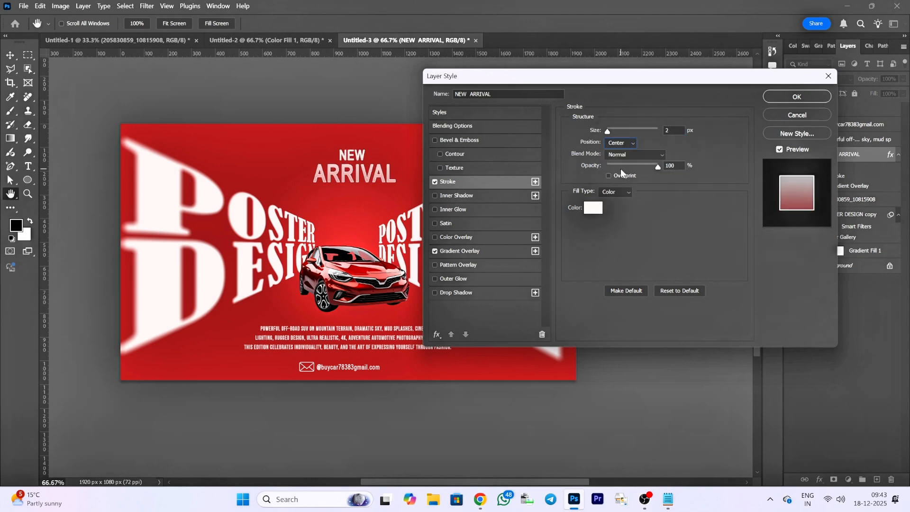
click(800, 96)
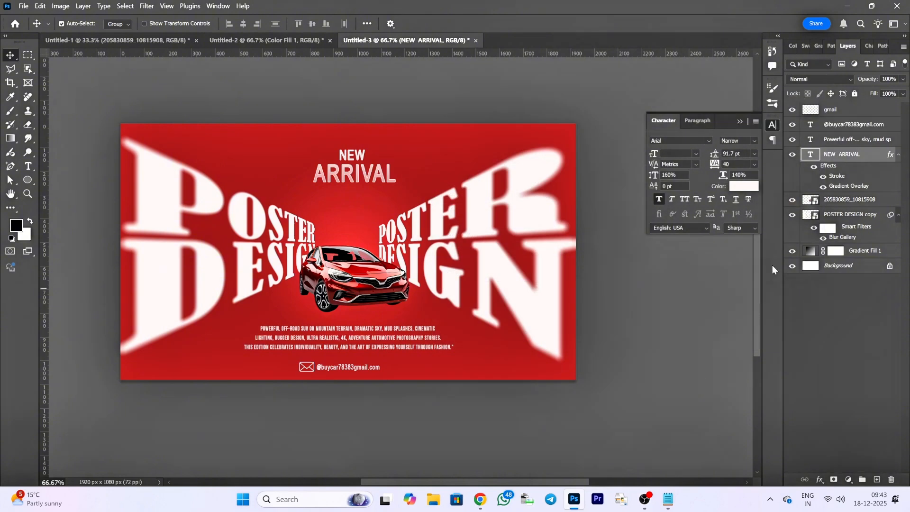
- Place the red wave image 6436963_3293678 on the poster as an embedded object above the gmail layer
click(842, 113)
click(681, 284)
drag(372, 458, 431, 467)
click(23, 5)
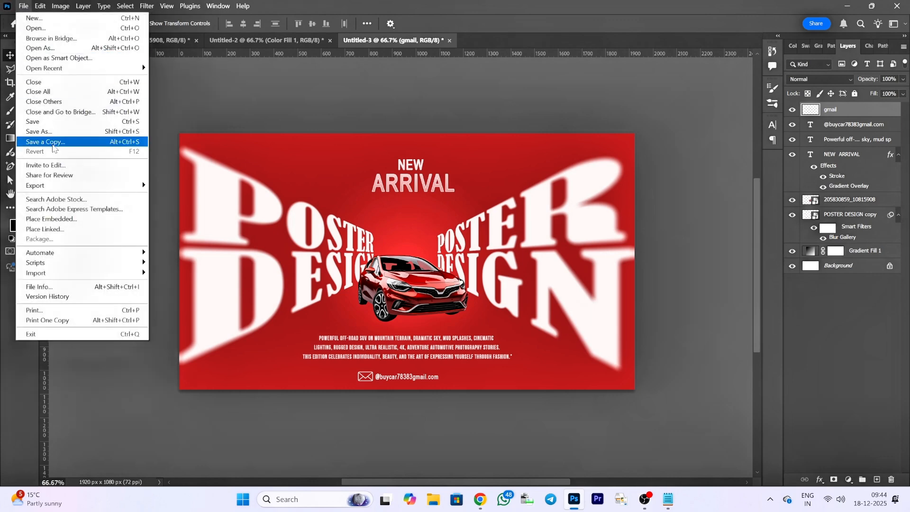
click(52, 219)
click(183, 105)
click(666, 420)
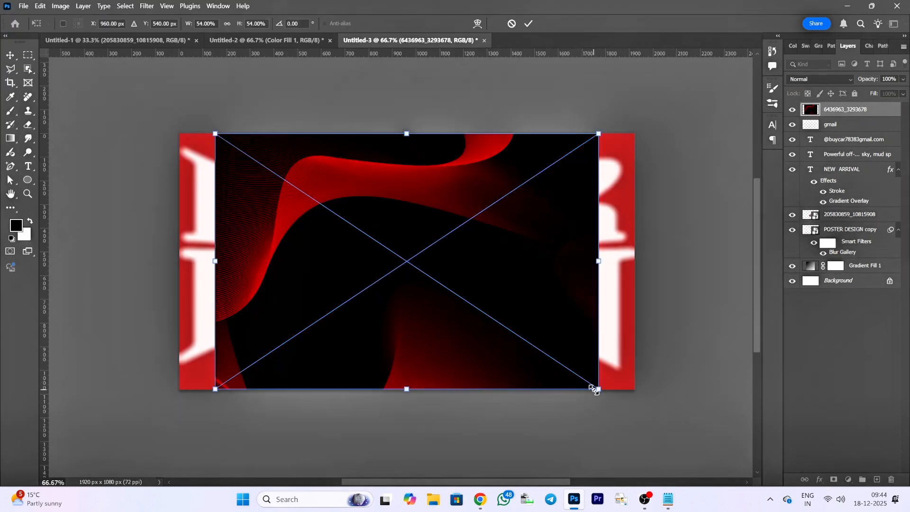
- Enlarge the placed wave image to cover the whole poster and set its blend mode to Soft Light
drag(594, 389, 646, 415)
click(528, 23)
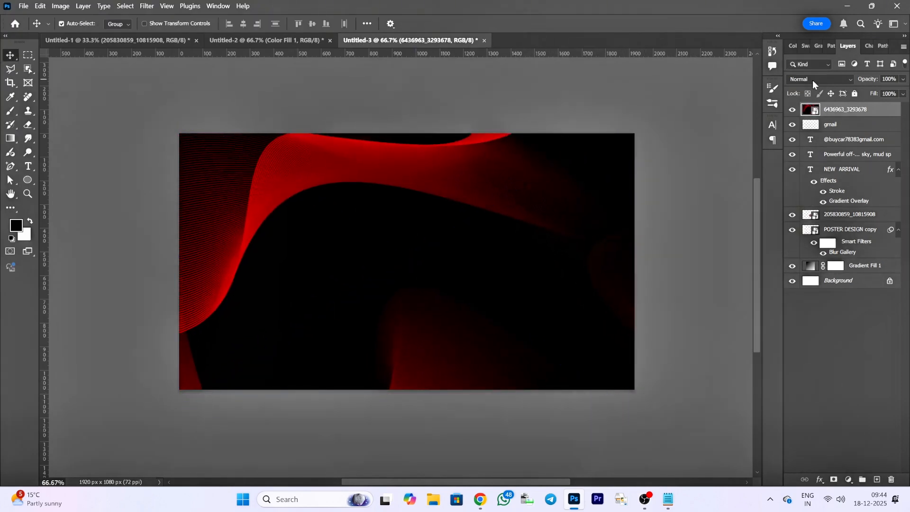
click(812, 80)
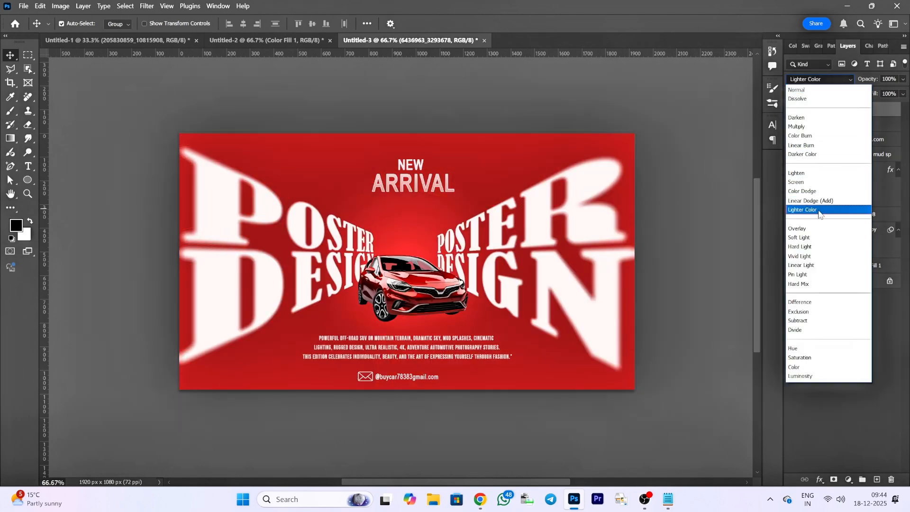
click(799, 238)
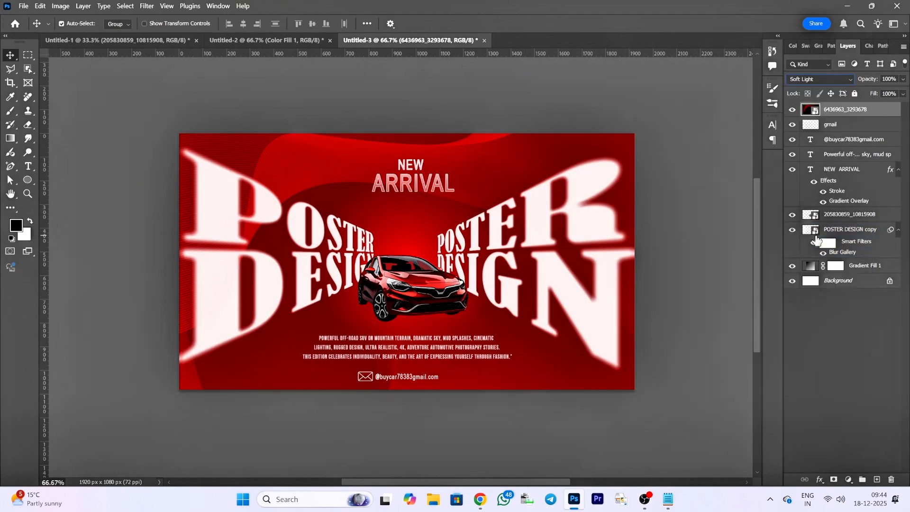
- Move the NEW ARRIVAL heading lower and centre it above the car, at about X 962 px, Y 277 px
click(849, 169)
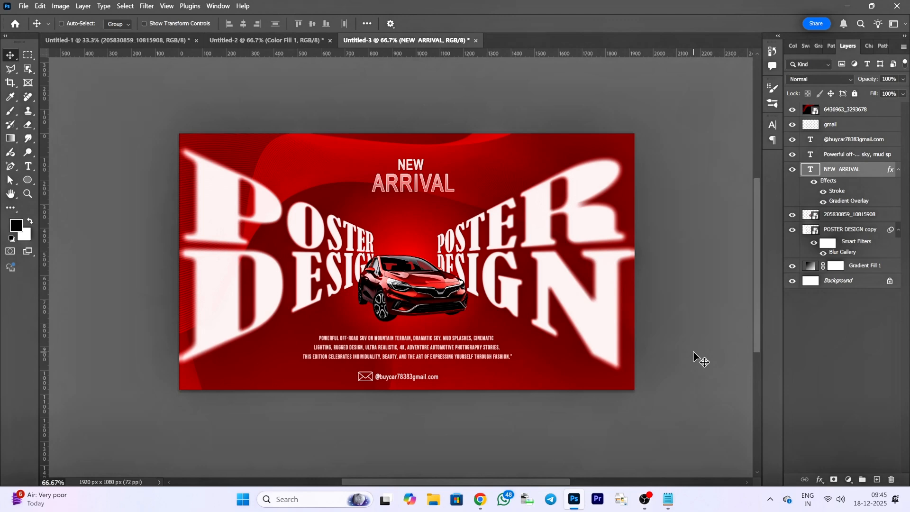
key(ctrl+t)
key(Down)
key(Down)
key(Down)
key(Down)
key(Down)
key(Down)
key(Down)
key(Down)
key(Down)
key(Down)
key(Down)
key(Down)
key(Down)
key(Down)
key(Down)
key(Down)
key(Down)
key(Down)
key(Down)
key(Down)
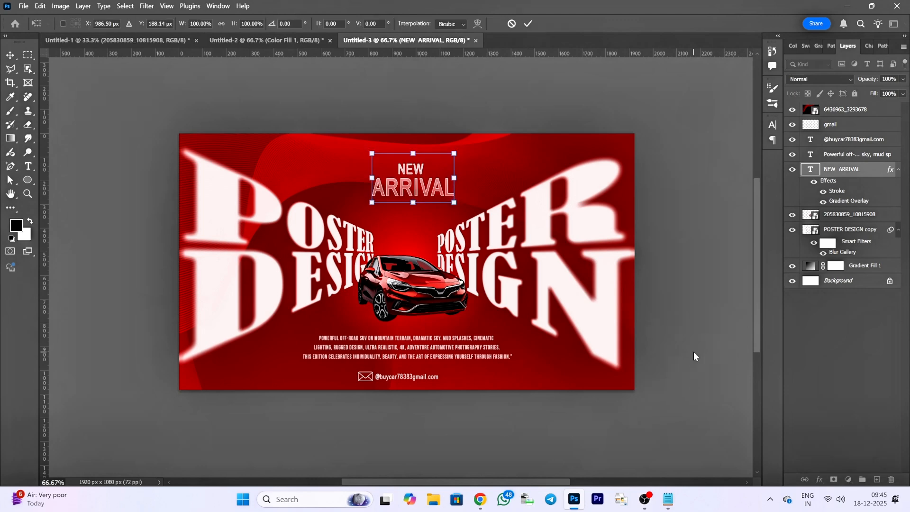
key(Down)
key(Down)
key(Down)
key(Down)
key(Down)
key(Down)
key(Down)
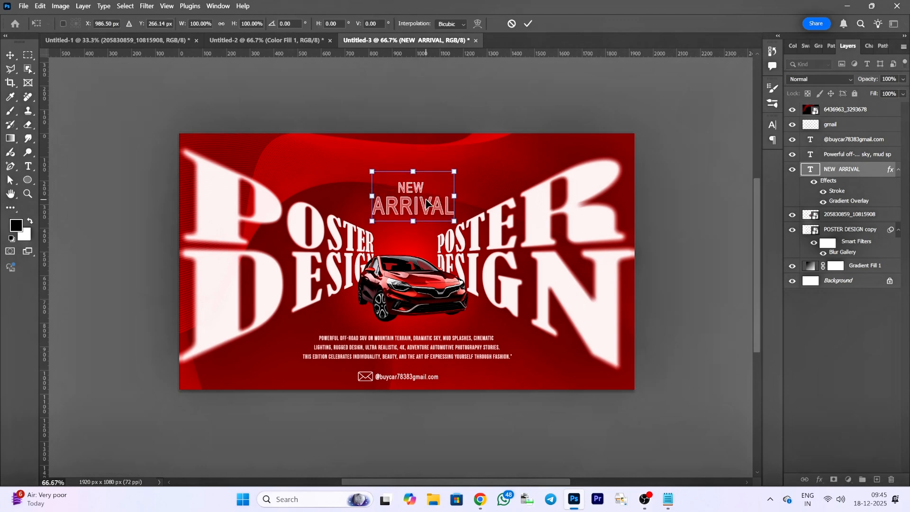
drag(426, 203, 417, 206)
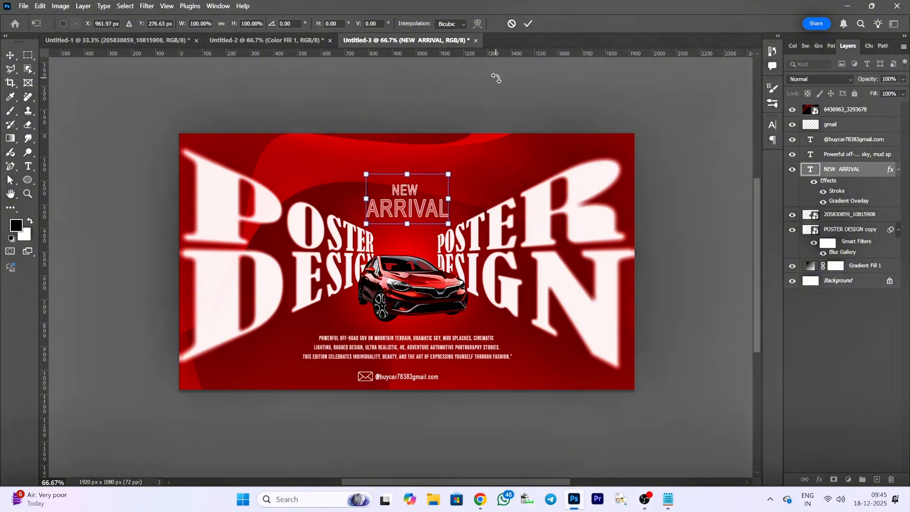
click(528, 24)
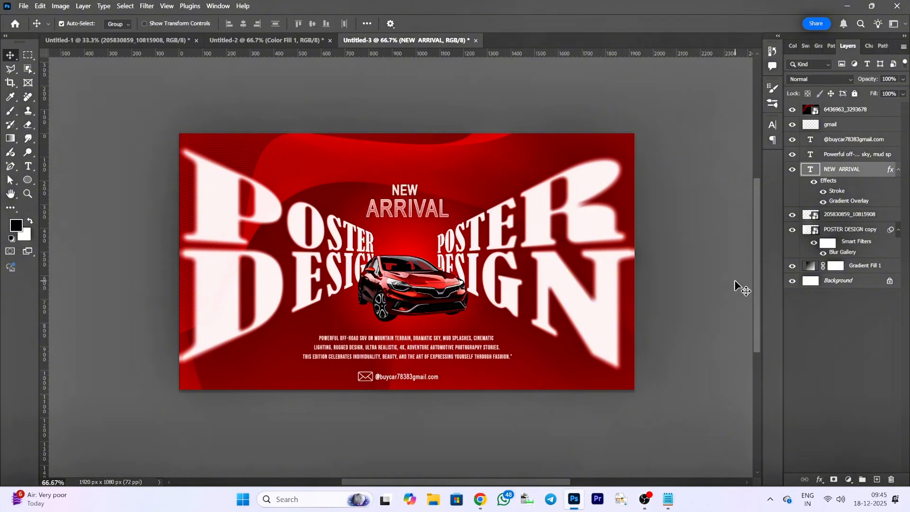
- Add a new text layer reading DESIGN in the upper part of the poster, above the gmail layer
click(830, 124)
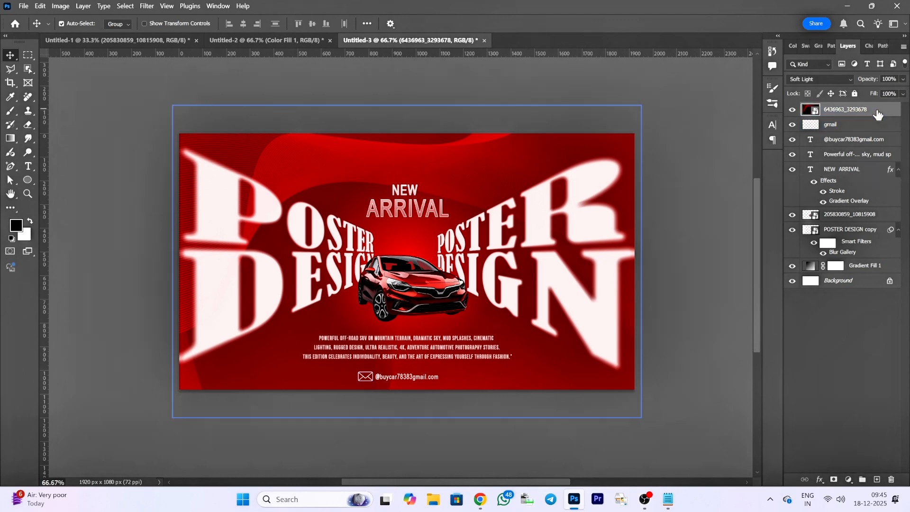
key(t)
click(329, 161)
text(design)
key(BackSpace)
key(BackSpace)
key(BackSpace)
key(BackSpace)
key(BackSpace)
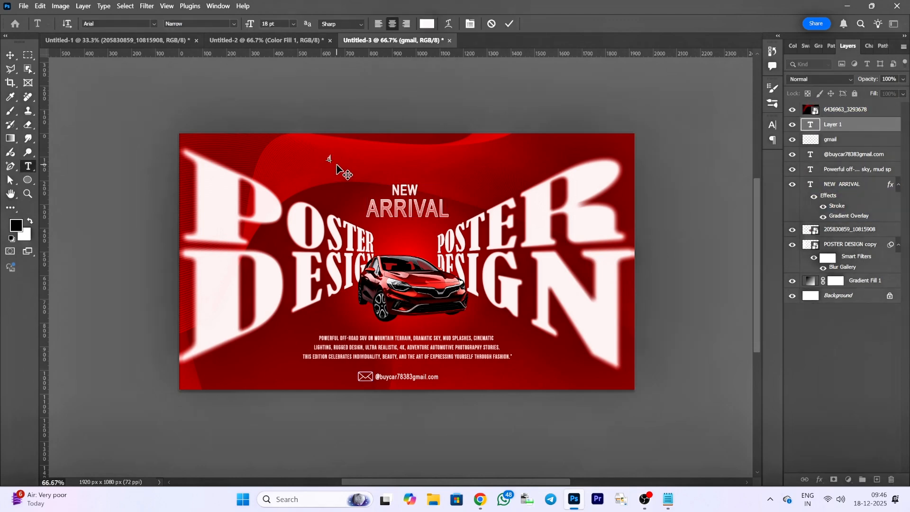
- Set the DESIGN label to Arial Regular at 25 pt and move it to the poster's top edge above the first title
double_click(811, 125)
click(279, 23)
scroll(280, 24, up, 7)
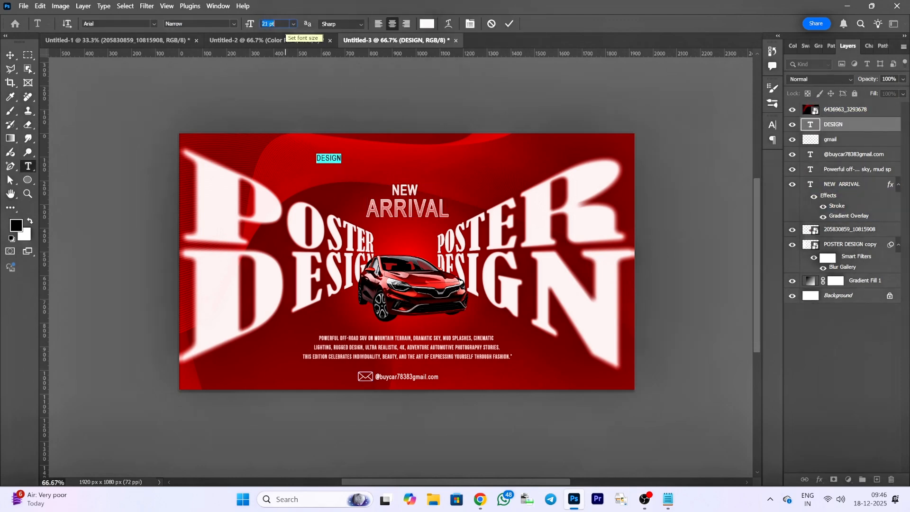
click(233, 23)
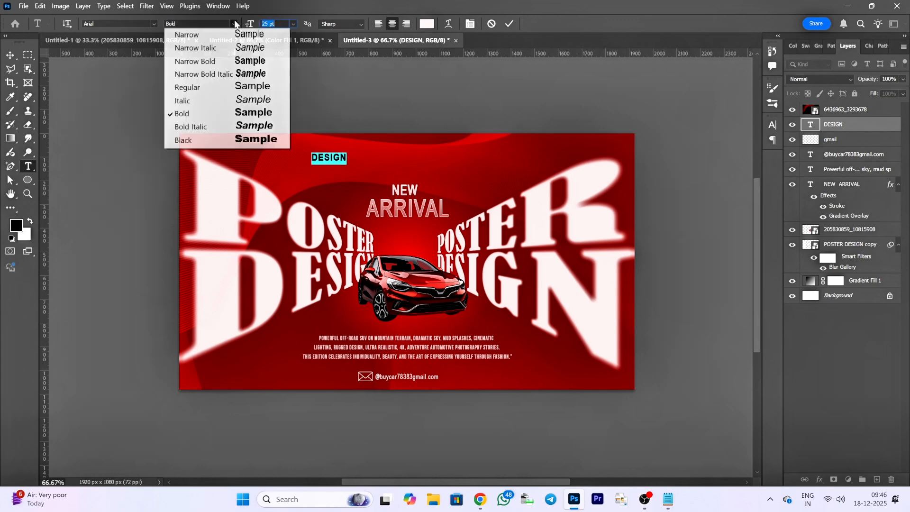
click(232, 86)
drag(332, 169, 271, 152)
click(368, 139)
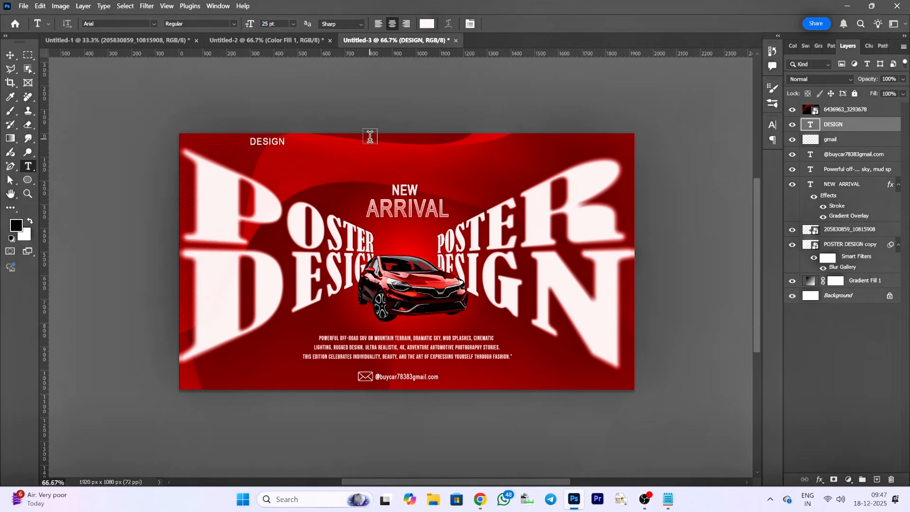
- Add two more 25 pt labels, PERFORMANCE and SPEED, along the poster's top edge in line with DESIGN
click(367, 140)
text(PERFORMANCE)
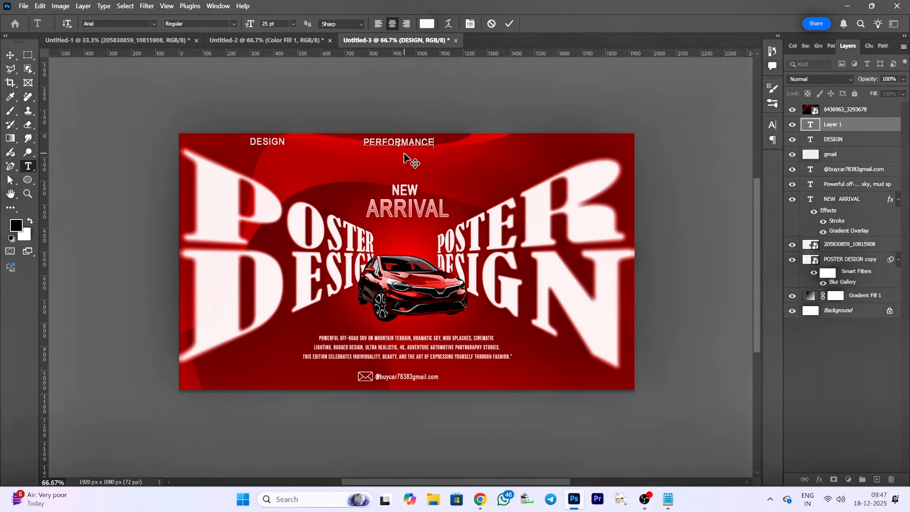
click(509, 24)
click(506, 143)
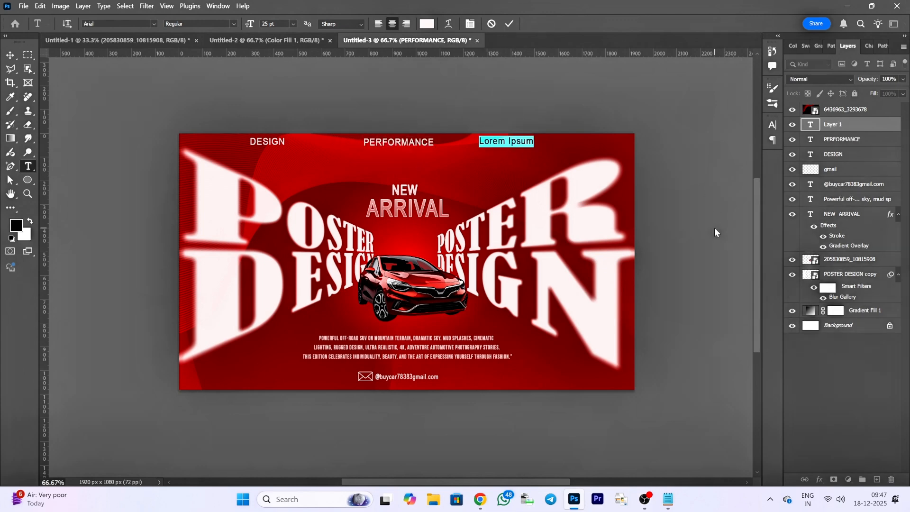
text(SPEED)
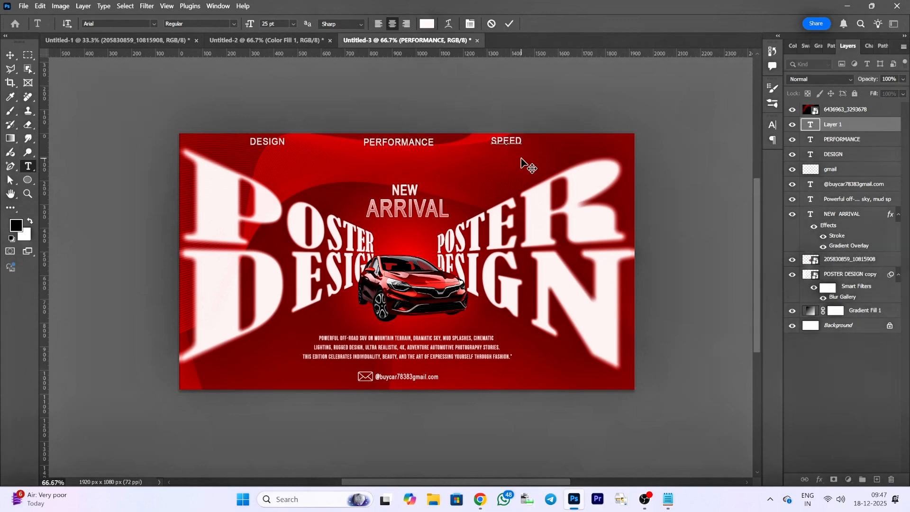
drag(521, 163, 539, 164)
click(509, 24)
- Nudge the DESIGN label slightly inward from the top edge and centre PERFORMANCE above the NEW ARRIVAL heading
key(v)
click(867, 155)
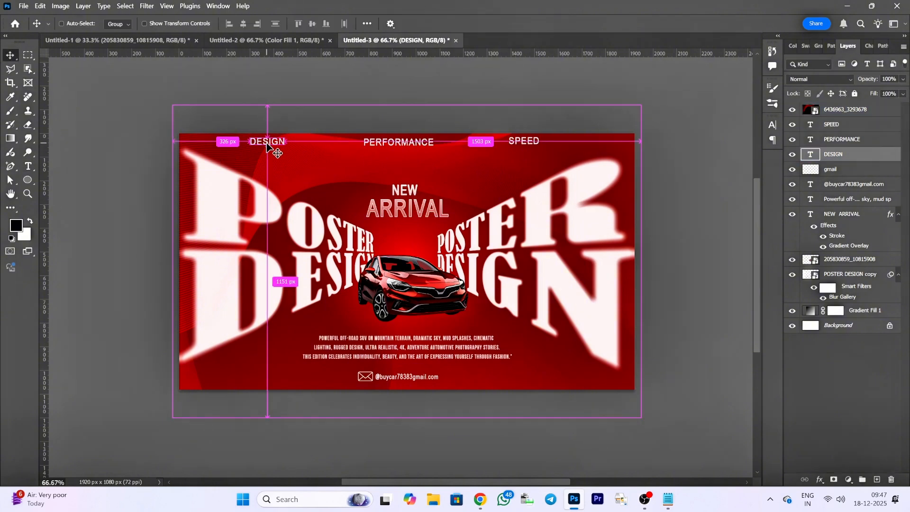
key(ctrl+t)
drag(272, 142, 276, 144)
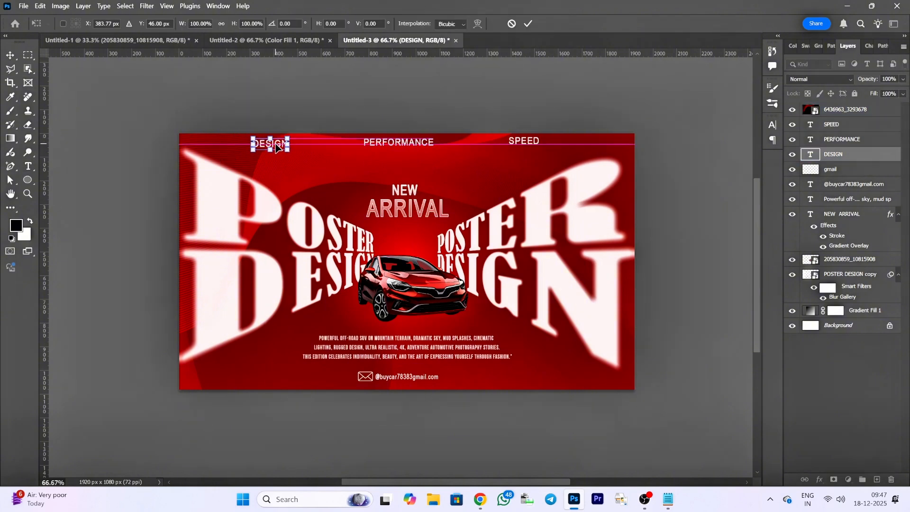
key(Return)
click(397, 141)
key(ctrl+t)
mouse_move(412, 147)
mouse_down()
mouse_move(381, 148)
mouse_move(421, 148)
mouse_up()
key(Return)
- Shift SPEED outward in line with PERFORMANCE, and lower the opacity of all three top labels to 80%
click(879, 128)
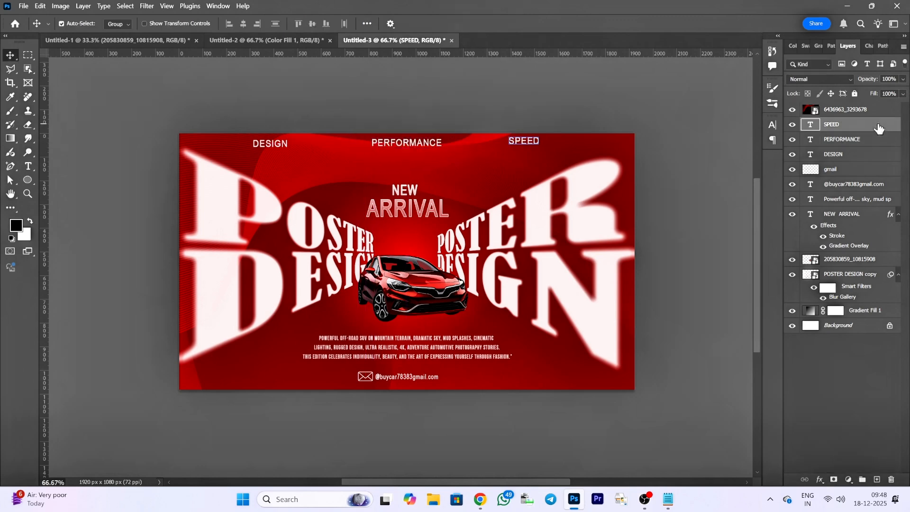
key(ctrl+t)
drag(523, 145, 561, 149)
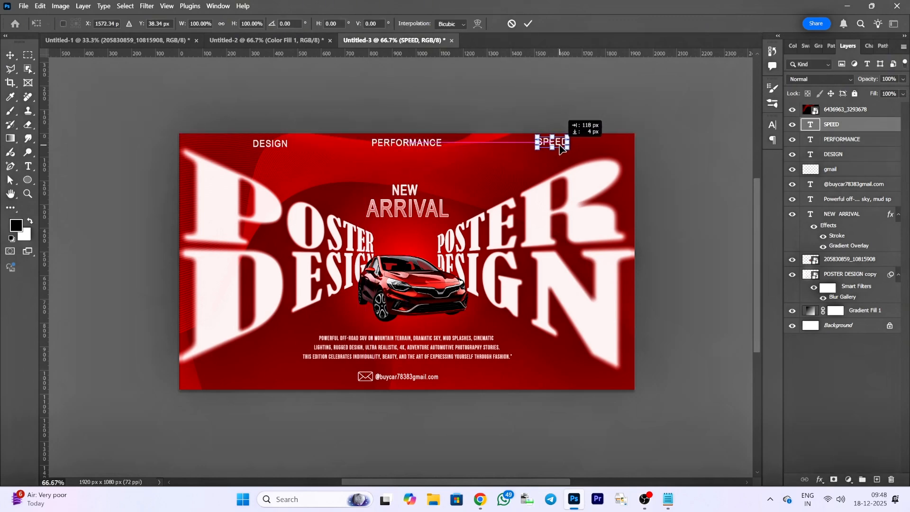
click(527, 24)
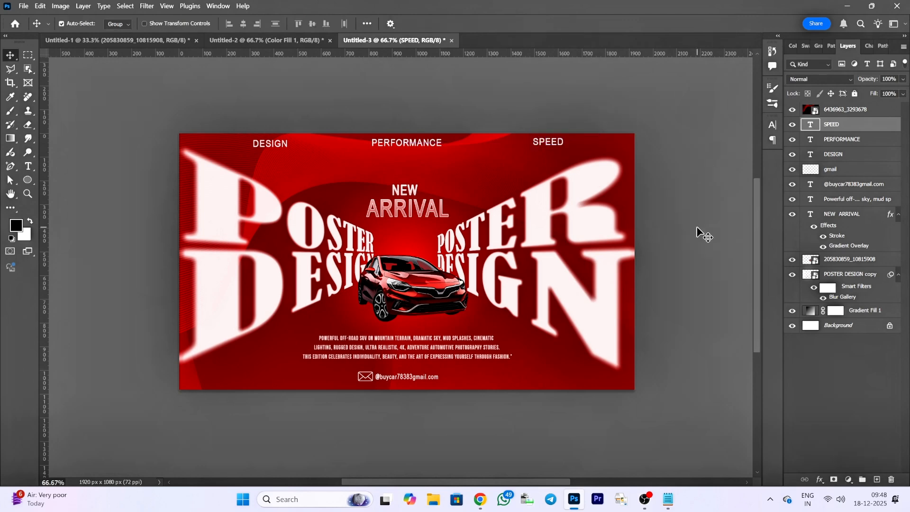
shift+click(848, 154)
drag(903, 79, 892, 102)
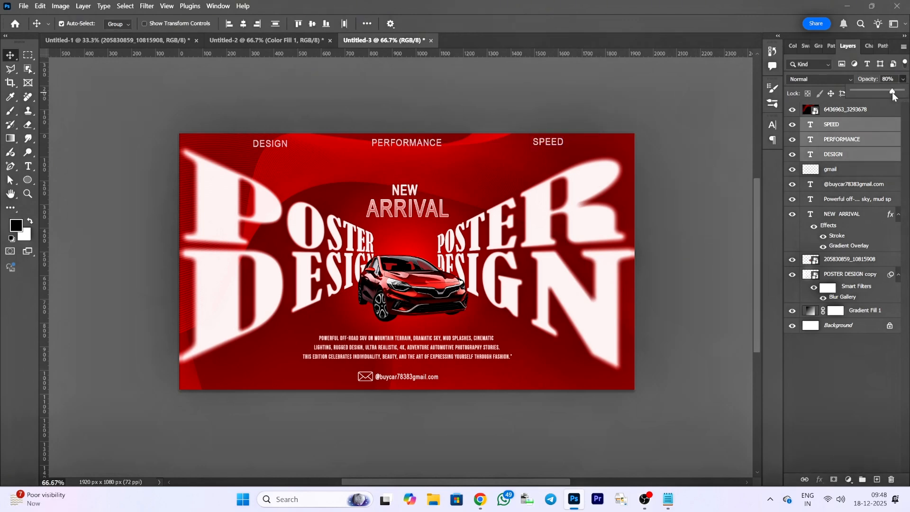
- Change the red colour stop of NEW ARRIVAL's Gradient Overlay to a deeper, more saturated red
click(848, 214)
double_click(836, 235)
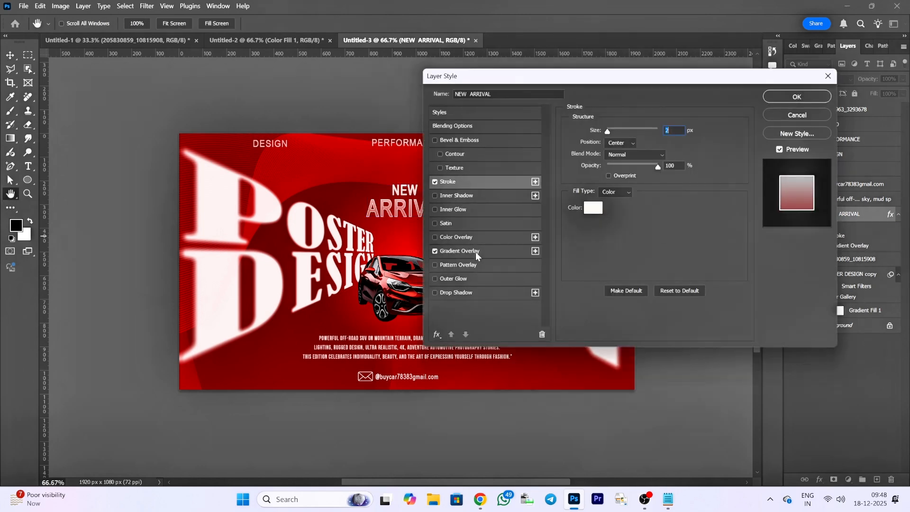
click(477, 256)
click(634, 154)
click(436, 269)
click(484, 315)
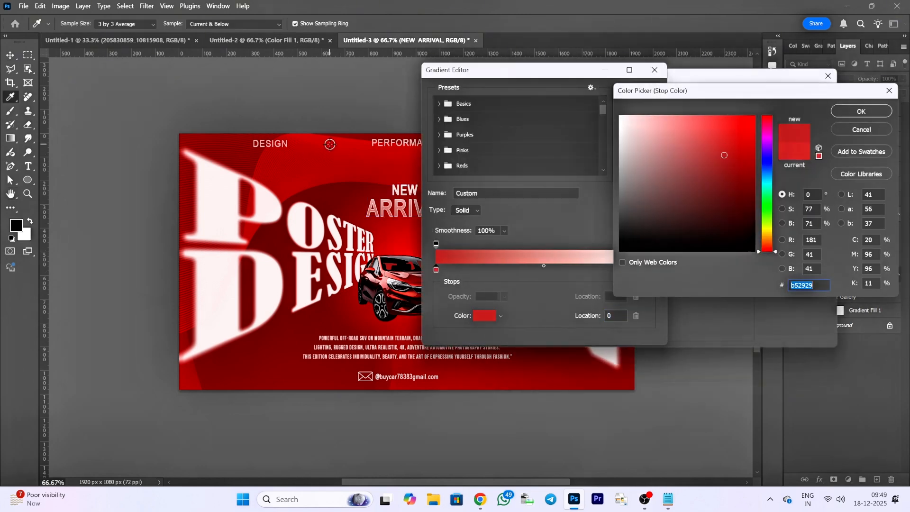
mouse_move(724, 155)
mouse_down()
mouse_move(710, 128)
mouse_move(744, 175)
mouse_move(725, 175)
mouse_move(722, 235)
mouse_move(697, 173)
mouse_move(734, 140)
mouse_move(752, 194)
mouse_move(752, 166)
mouse_up()
click(861, 111)
click(640, 92)
click(796, 93)
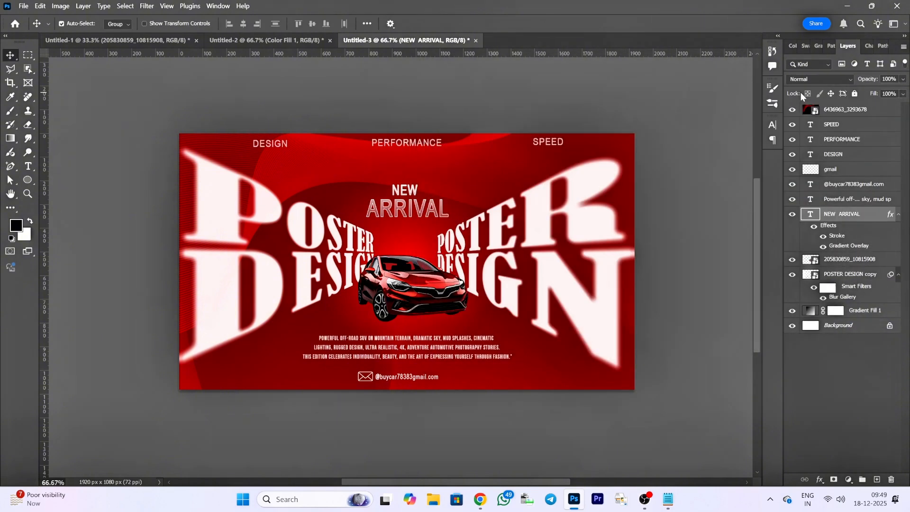
- Replace NEW ARRIVAL's Gradient Overlay colours with a red-to-black gradient preset
double_click(869, 215)
click(514, 250)
click(632, 155)
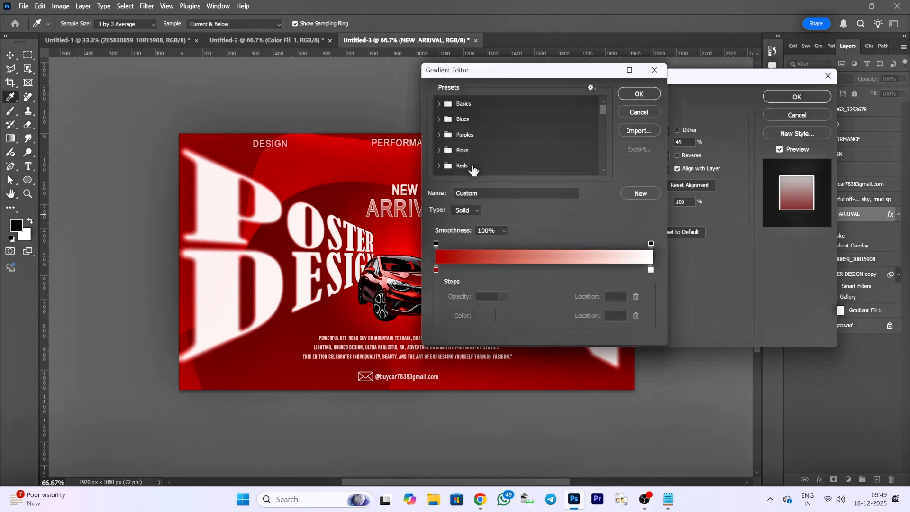
scroll(474, 165, down, 5)
click(577, 147)
click(648, 93)
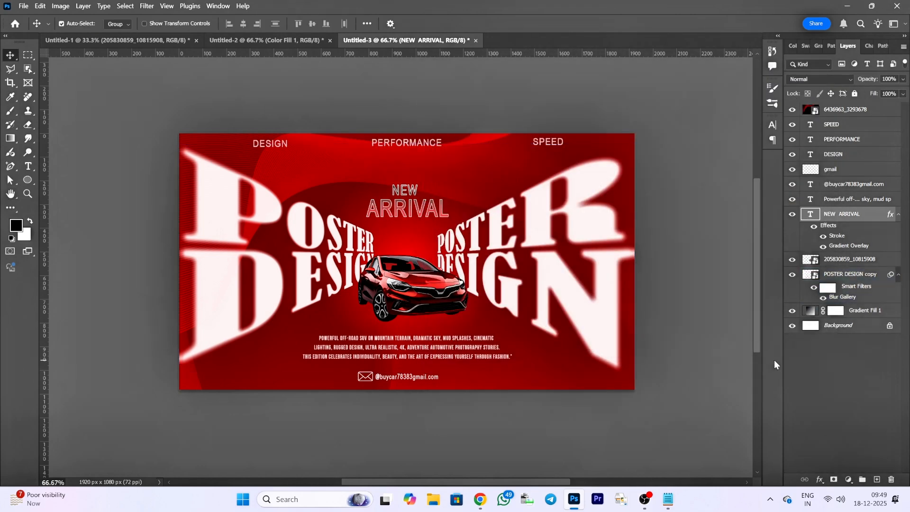
- Enlarge the NEW ARRIVAL heading to about 106% width and 104% height, keeping it centred above the car
key(ctrl+t)
mouse_move(449, 223)
mouse_down()
mouse_move(443, 218)
mouse_move(452, 225)
mouse_up()
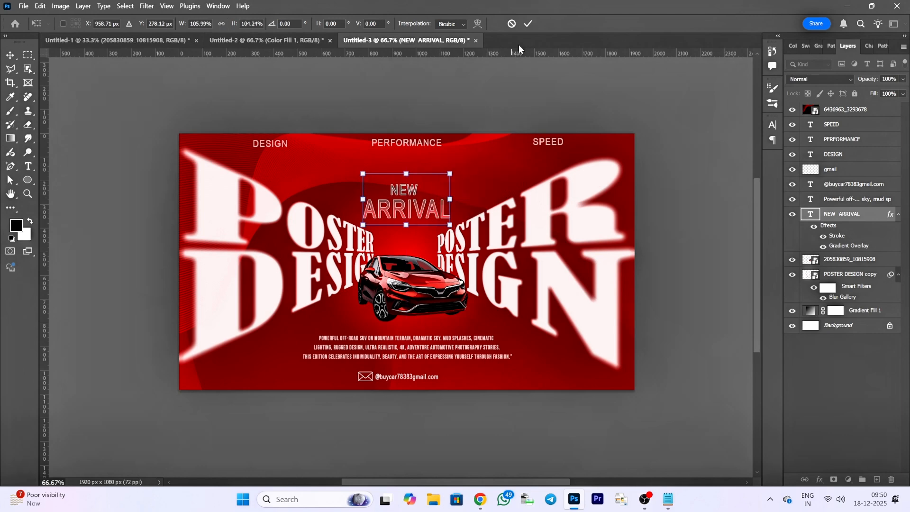
click(528, 23)
- Enlarge the car image to about 58% scale and recentre it between the two POSTER DESIGN titles
click(839, 125)
click(848, 260)
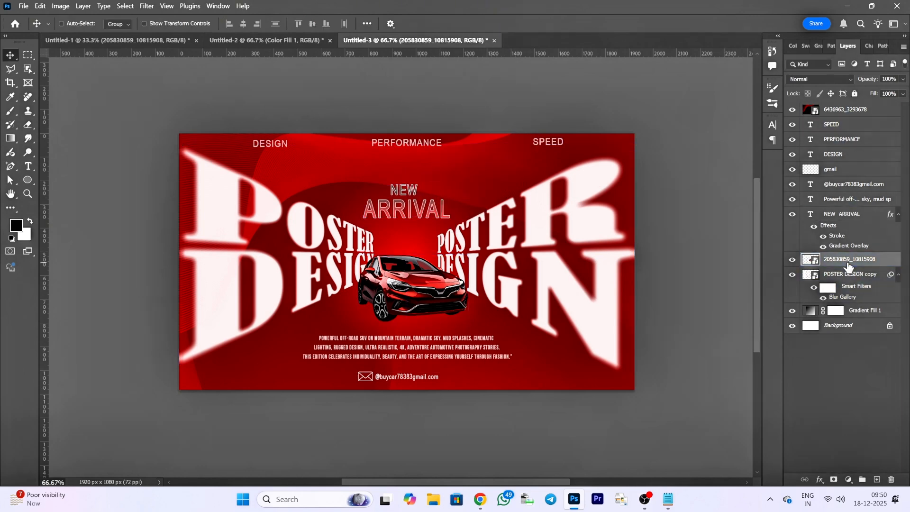
key(ctrl+t)
drag(474, 351, 496, 356)
drag(440, 319, 431, 328)
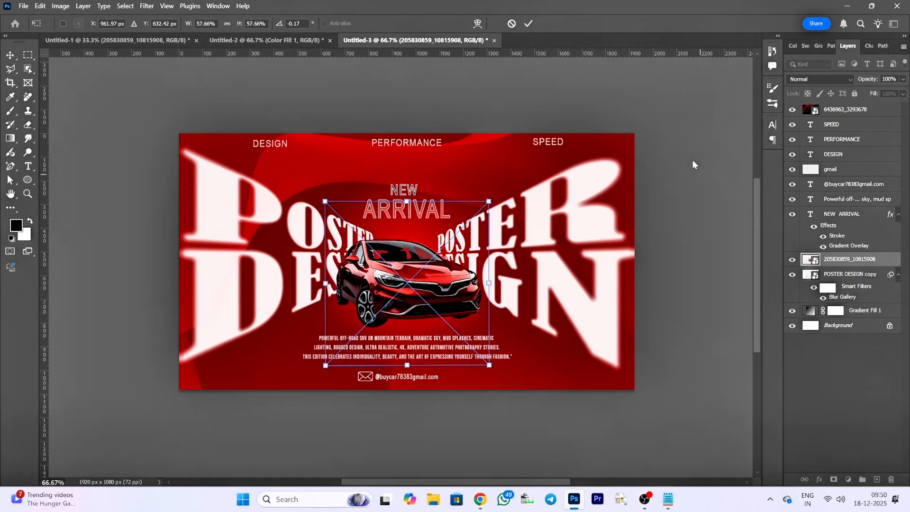
key(Return)
- Shift the opacity stops of NEW ARRIVAL's red-to-black Gradient Overlay inward, with one at location 23%
key(h)
double_click(835, 235)
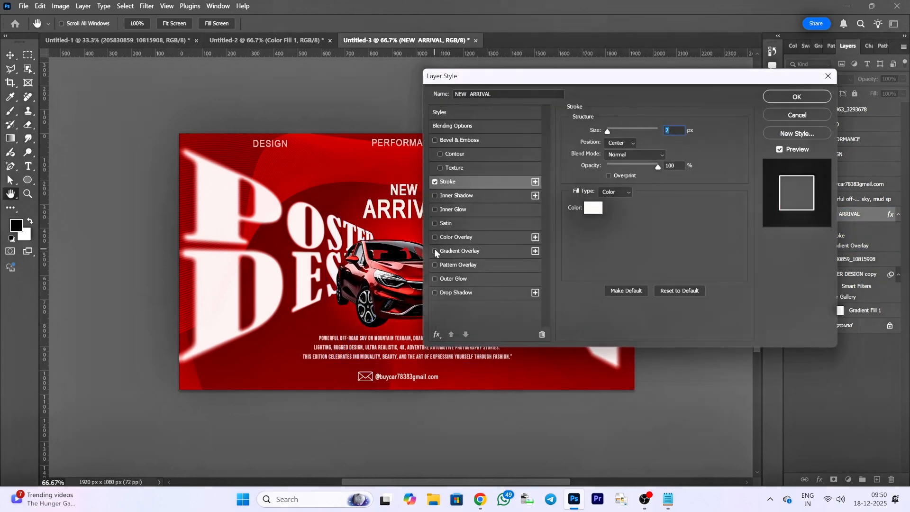
click(484, 251)
click(643, 156)
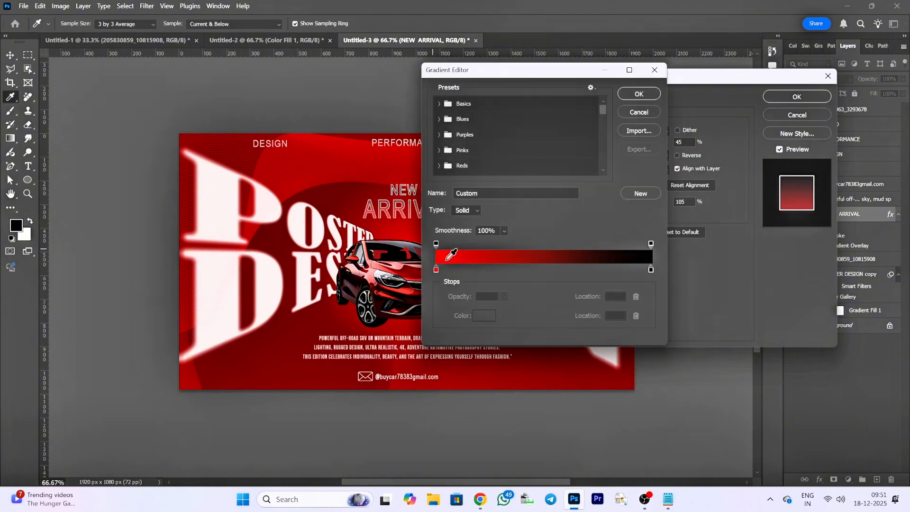
drag(650, 244, 542, 248)
click(632, 96)
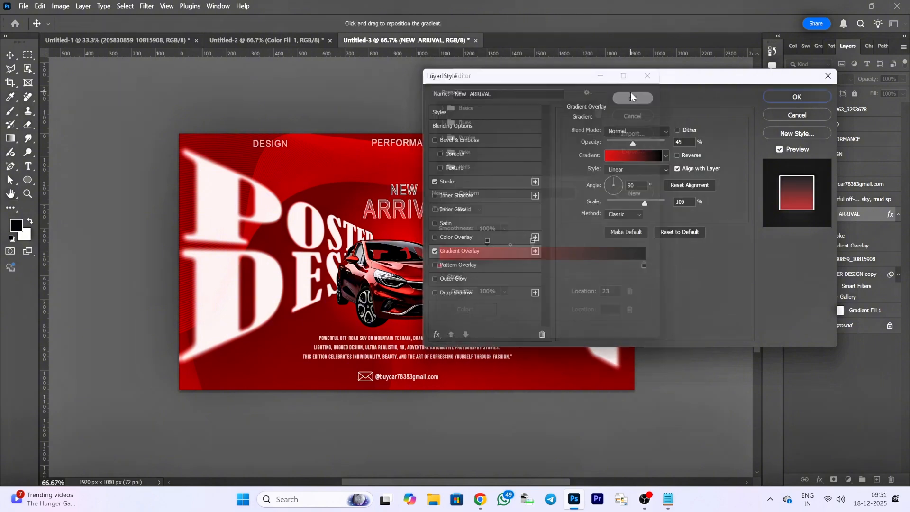
- Set NEW ARRIVAL's Stroke to 3 px, position Outside and 80% opacity
click(519, 179)
scroll(679, 131, down, 1)
scroll(679, 130, up, 1)
click(628, 143)
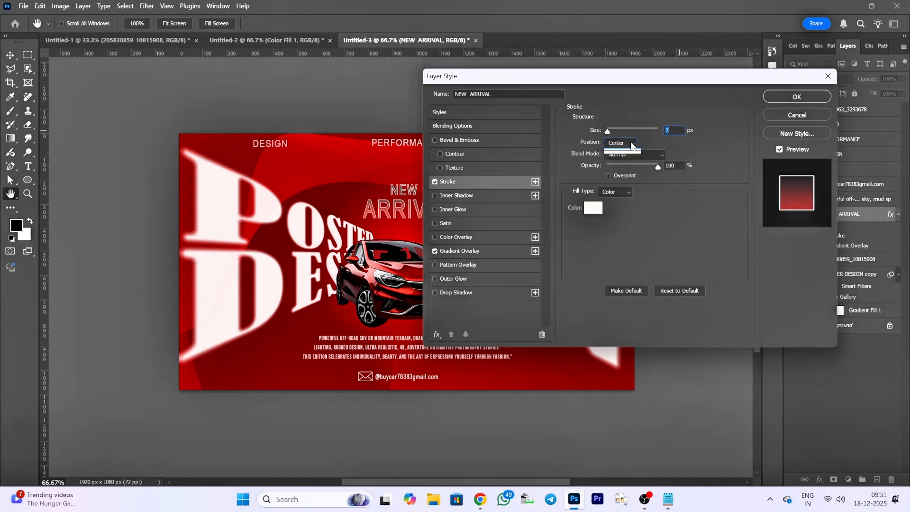
click(620, 153)
scroll(673, 130, down, 1)
drag(658, 167, 644, 172)
scroll(682, 129, up, 2)
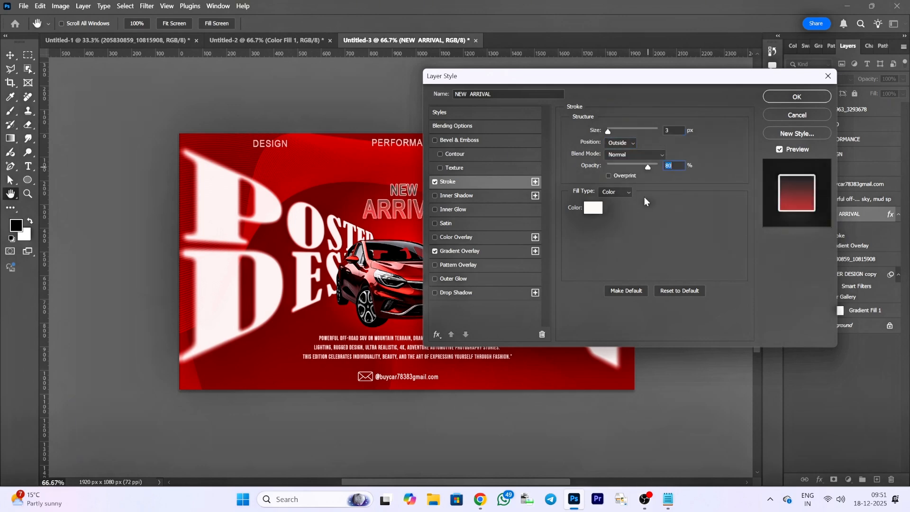
click(799, 96)
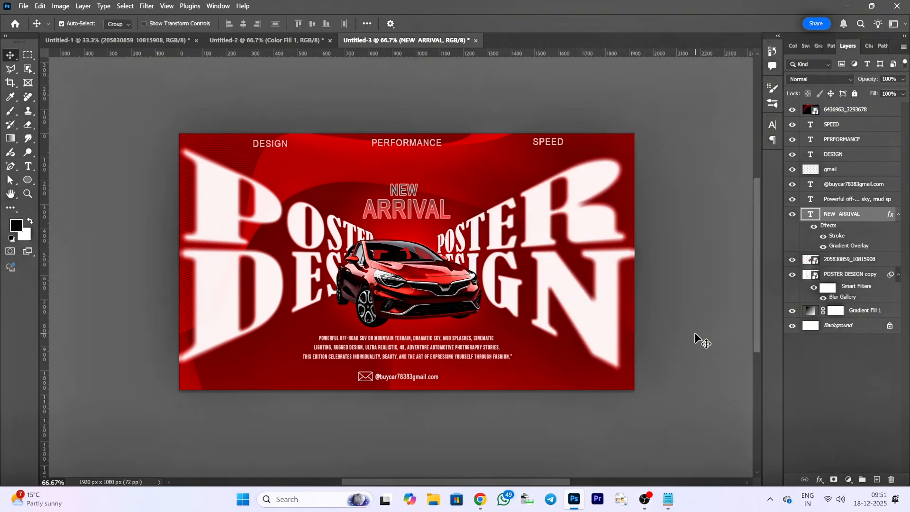
- Try other positions for NEW ARRIVAL's Stroke and set it to Center
double_click(871, 216)
click(448, 182)
click(621, 143)
click(621, 161)
click(622, 144)
click(620, 170)
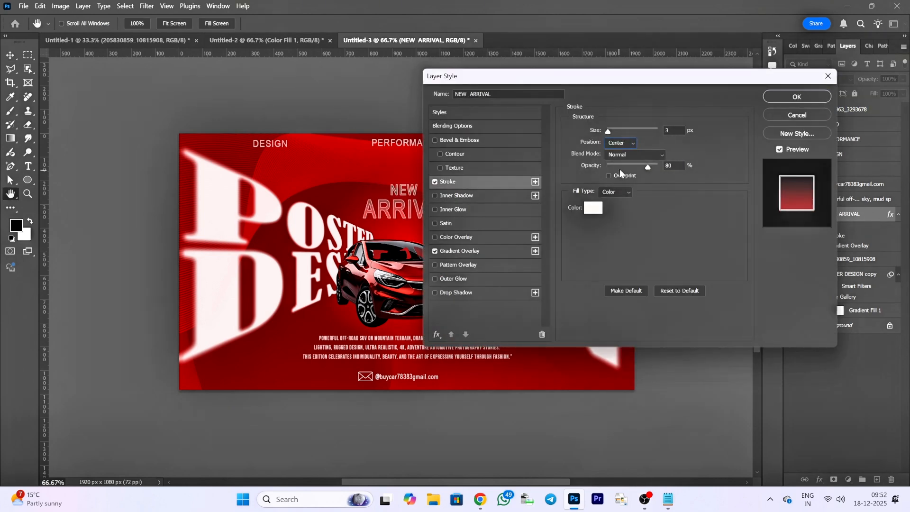